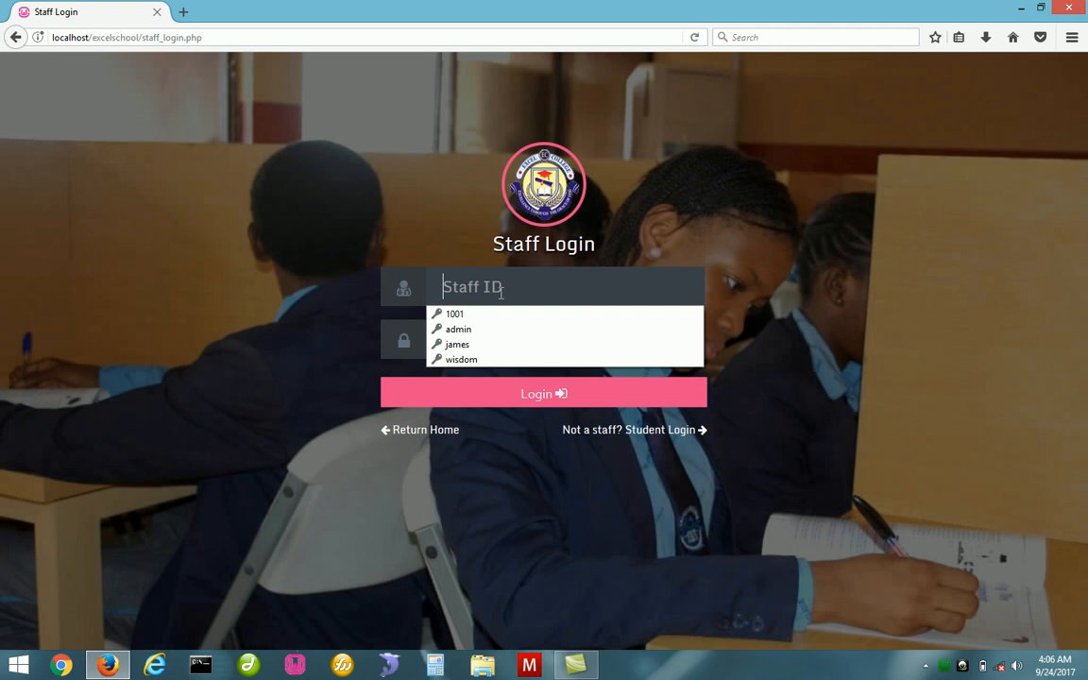
Log in to the staff portal with the staff ID "staff" and the account password
{"action": "key", "text": "Escape"}
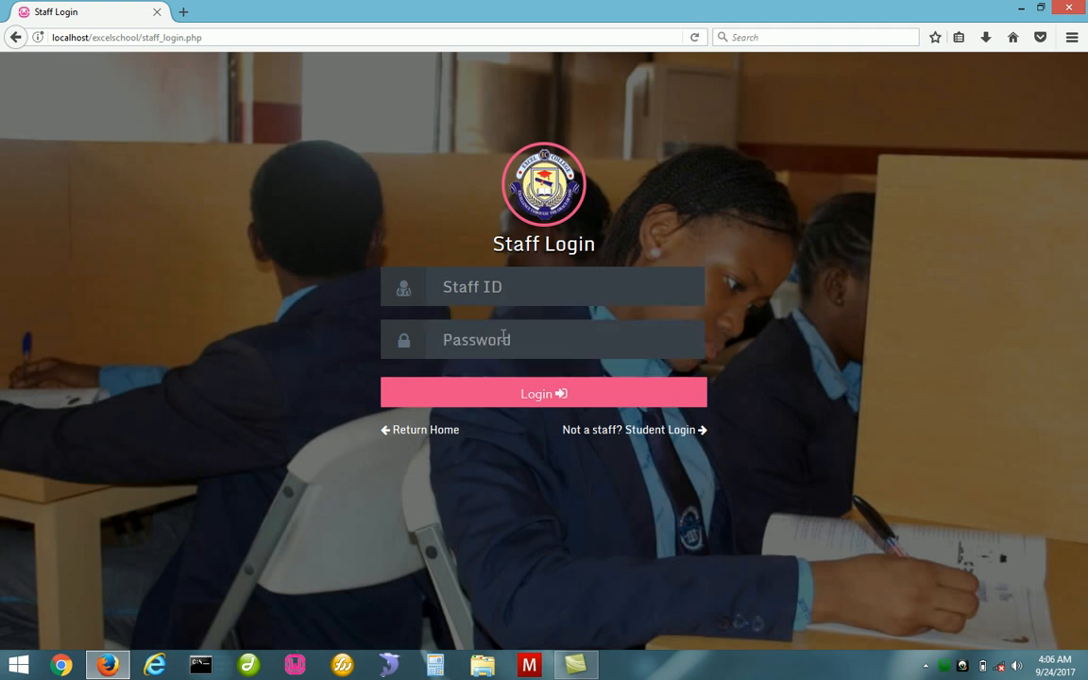
{"action": "left_click", "coordinate": [503, 286]}
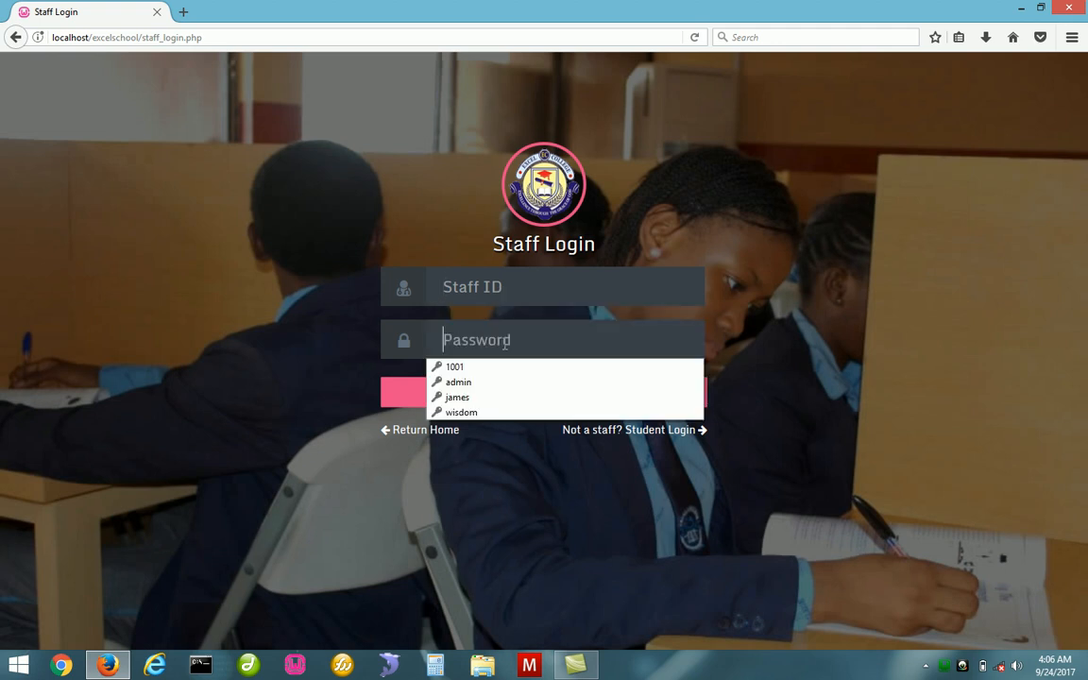
{"action": "left_click", "coordinate": [506, 287]}
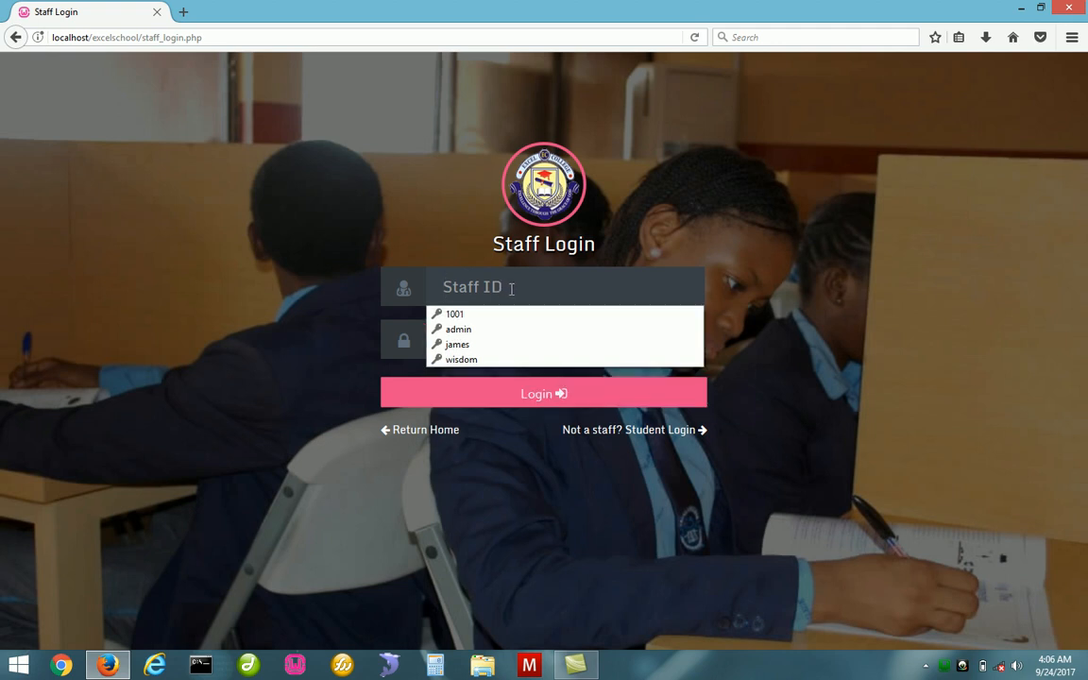
{"action": "type", "text": "s"}
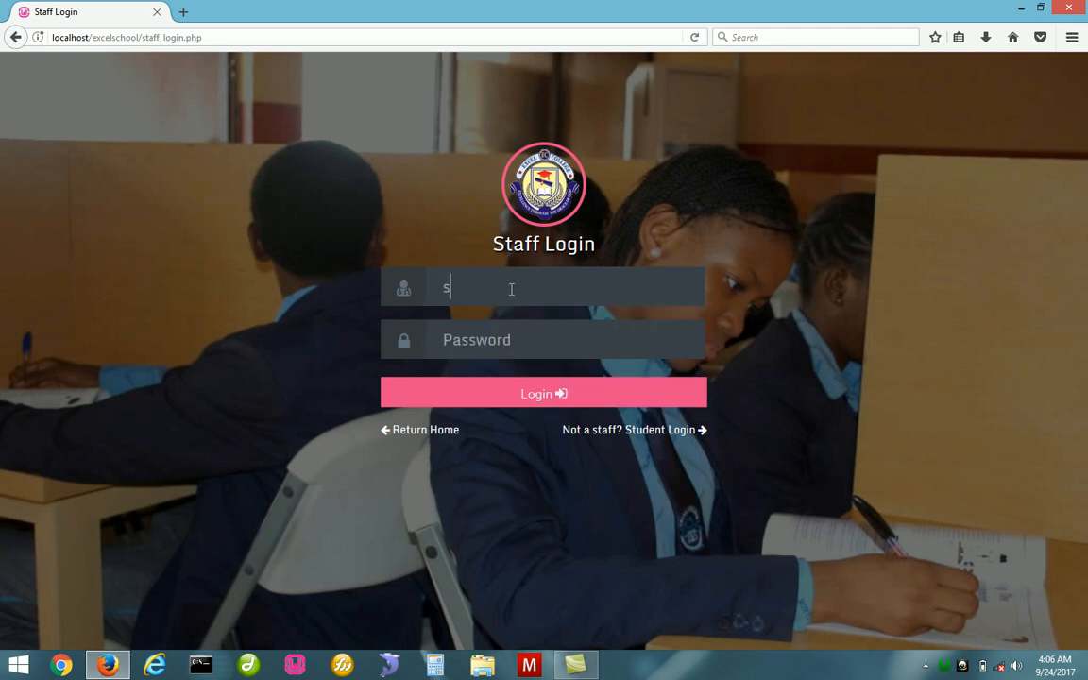
{"action": "type", "text": "taff"}
{"action": "left_click", "coordinate": [511, 341]}
{"action": "left_click", "coordinate": [511, 341]}
{"action": "type", "text": "•••••"}
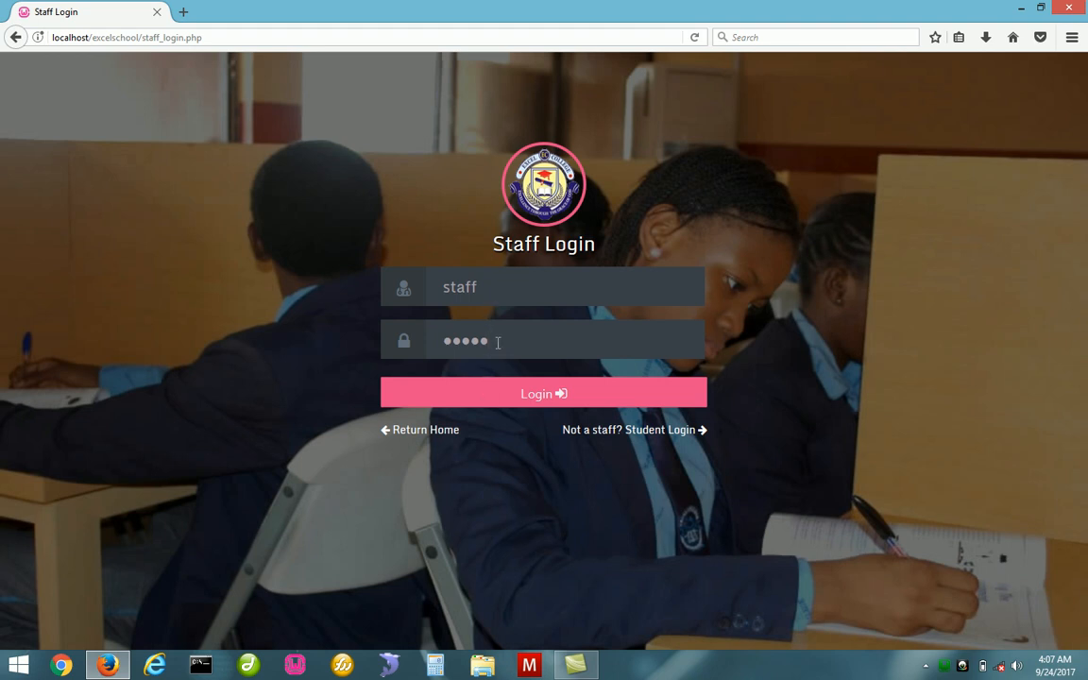
{"action": "left_click", "coordinate": [554, 397]}
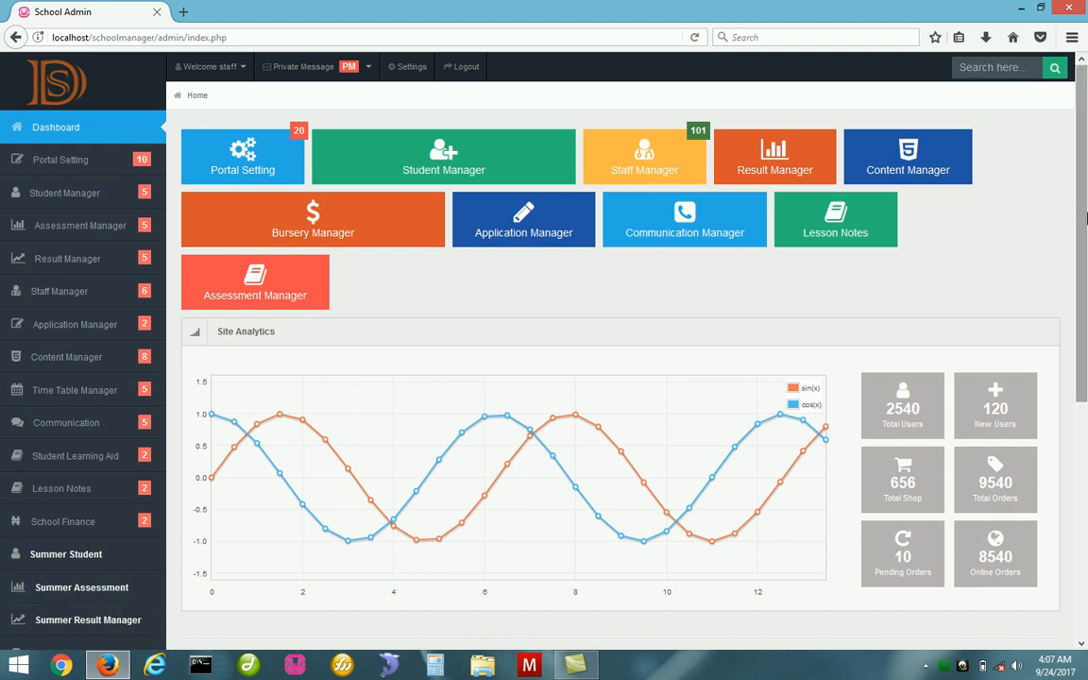
Look over the dashboard and open the School Information page of the portal settings
{"action": "scroll", "coordinate": [1087, 218], "scroll_direction": "down", "scroll_amount": 5}
{"action": "scroll", "coordinate": [1086, 219], "scroll_direction": "up", "scroll_amount": 4}
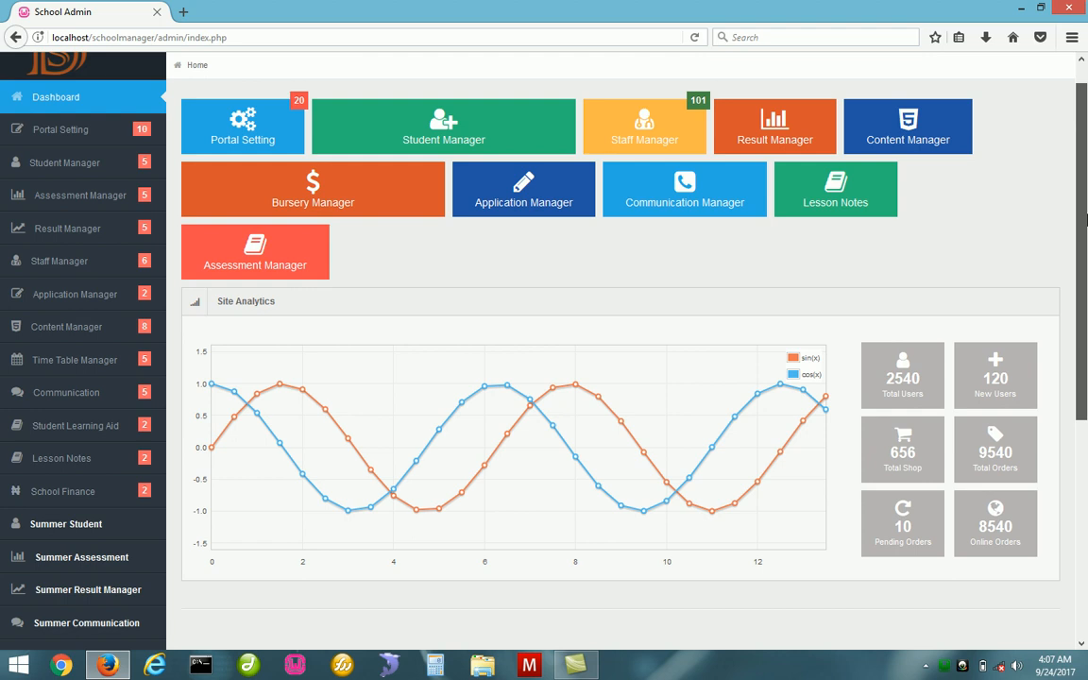
{"action": "scroll", "coordinate": [1087, 219], "scroll_direction": "up", "scroll_amount": 1}
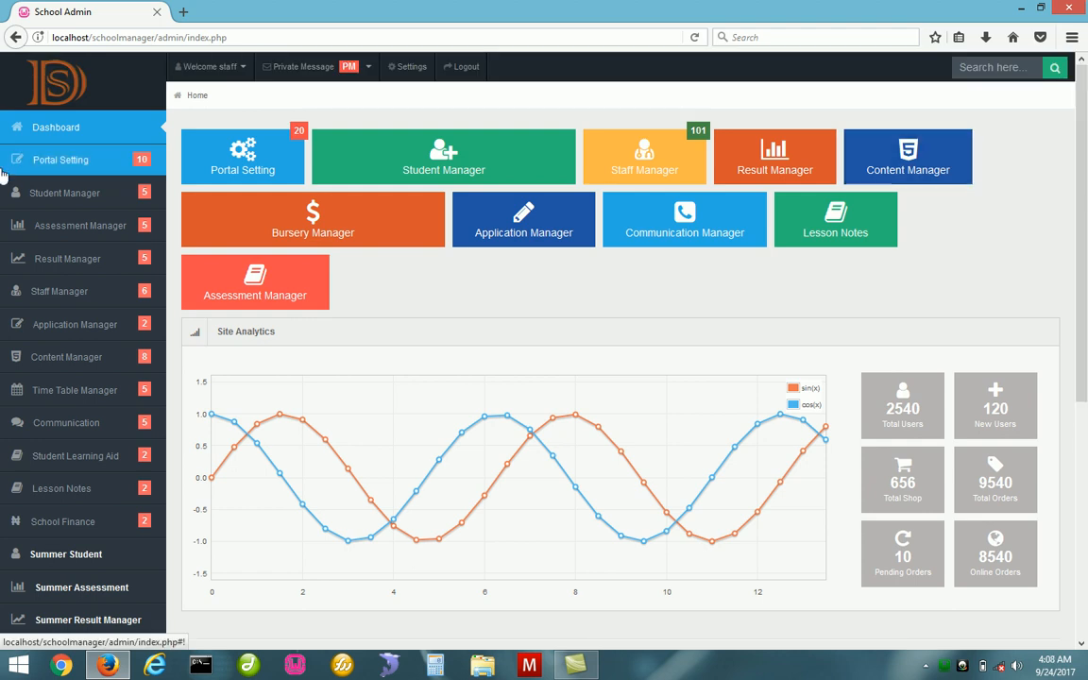
{"action": "left_click", "coordinate": [78, 160]}
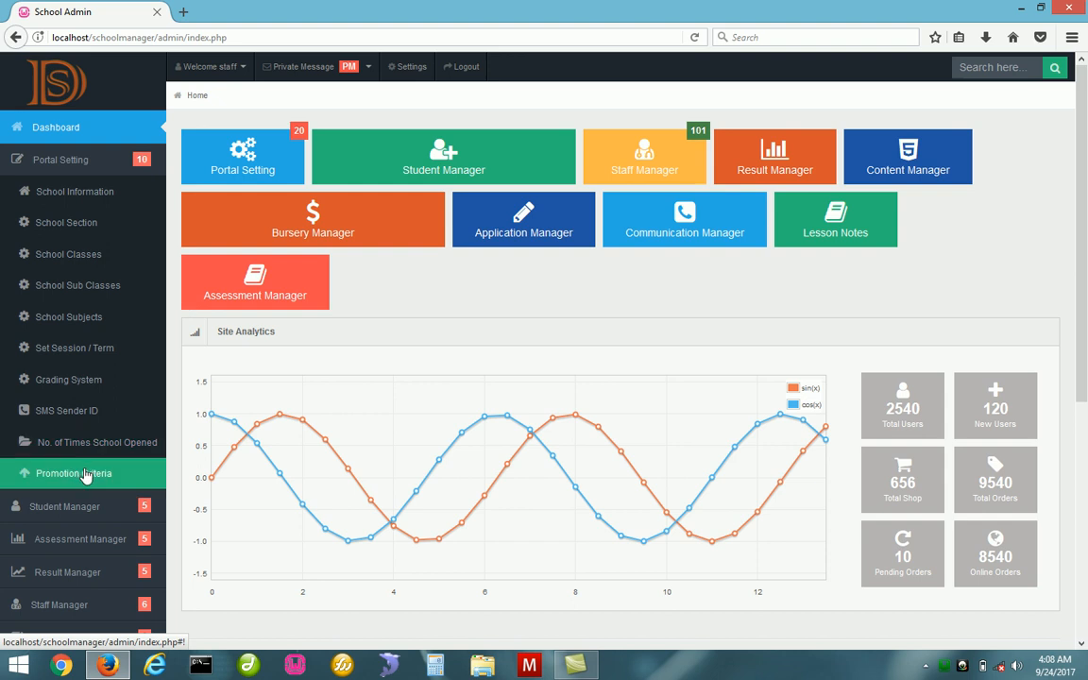
{"action": "left_click", "coordinate": [100, 193]}
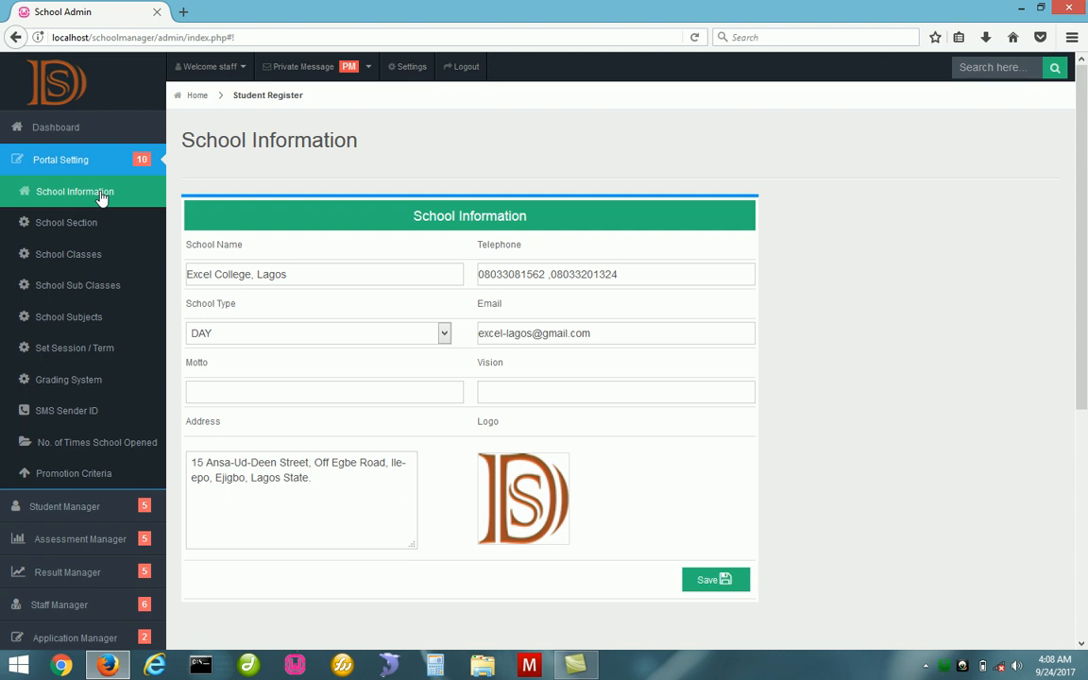
Enter "Wisdom and Excellence" as the school's motto in the School Information form
{"action": "left_click", "coordinate": [316, 274]}
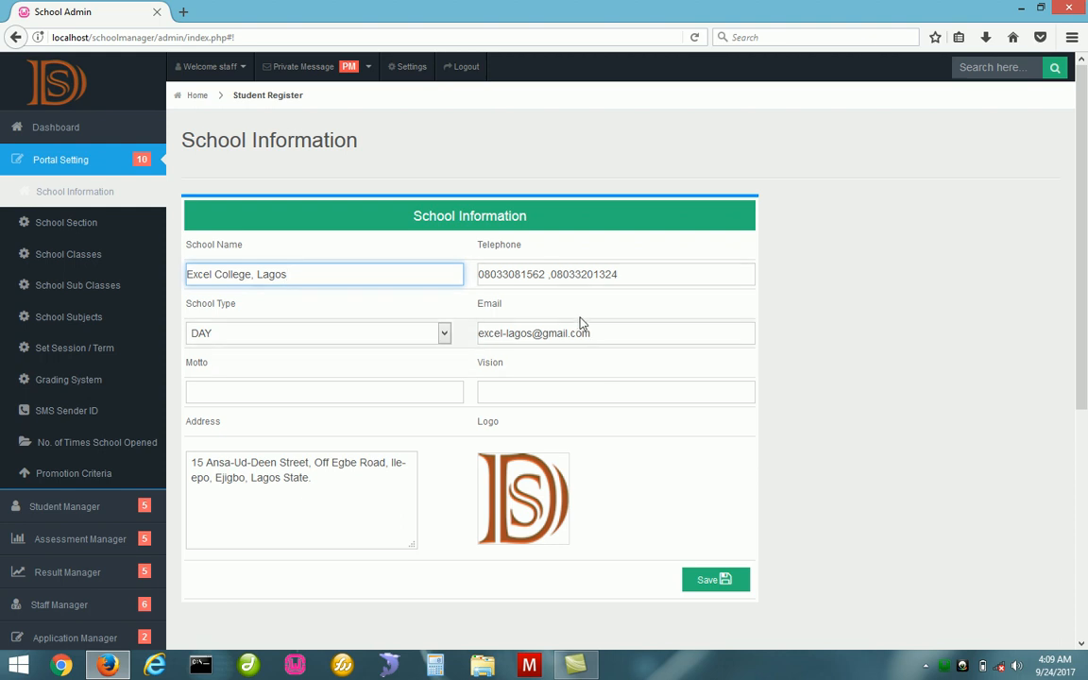
{"action": "left_click", "coordinate": [292, 389]}
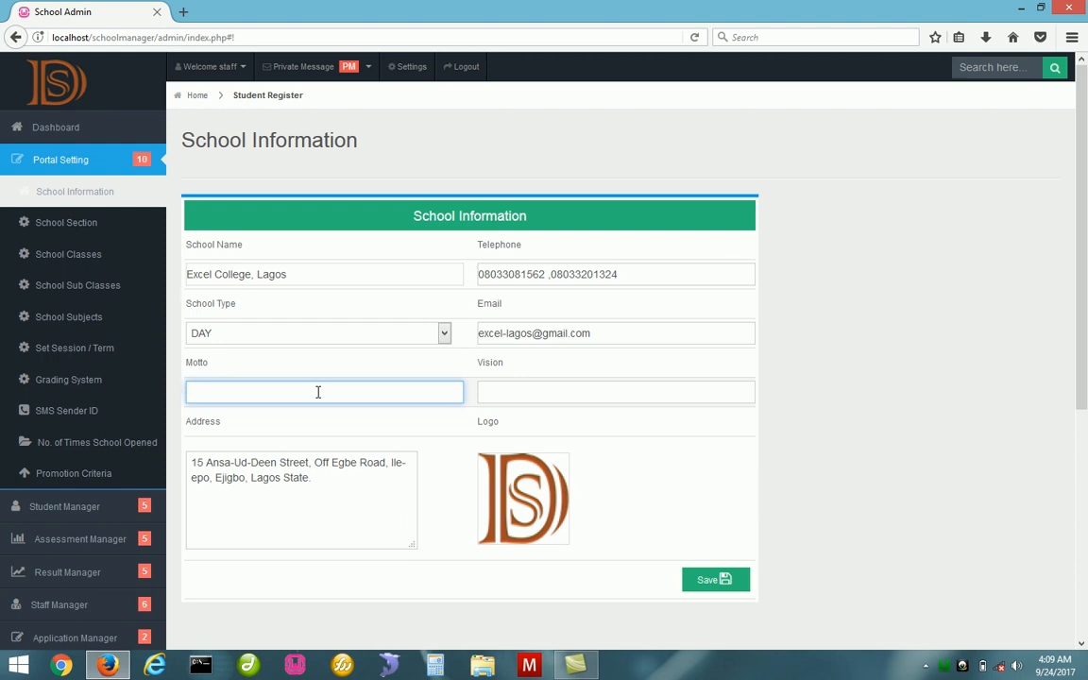
{"action": "left_click_drag", "start_coordinate": [1083, 166], "coordinate": [261, 398]}
{"action": "type", "text": "W"}
{"action": "type", "text": "isdom"}
{"action": "type", "text": " anmd"}
{"action": "key", "text": "BackSpace"}
{"action": "key", "text": "BackSpace"}
{"action": "key", "text": "BackSpace"}
{"action": "type", "text": "d Excelle"}
{"action": "type", "text": "nce"}
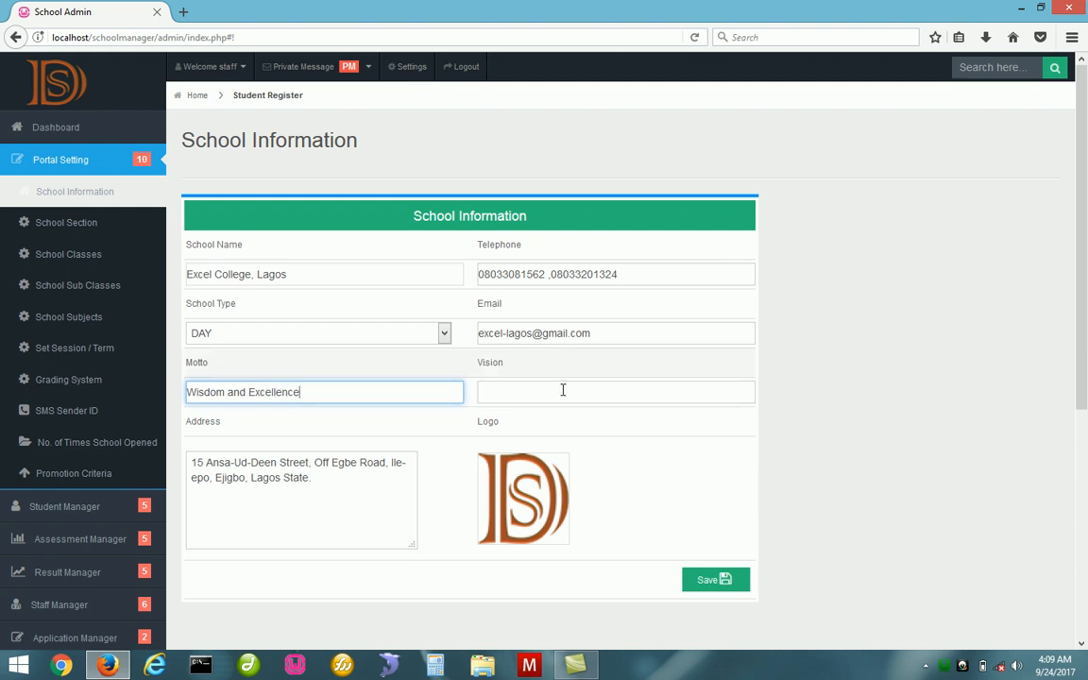
Try to choose a replacement school logo image from the Desktop folder
{"action": "left_click", "coordinate": [334, 477]}
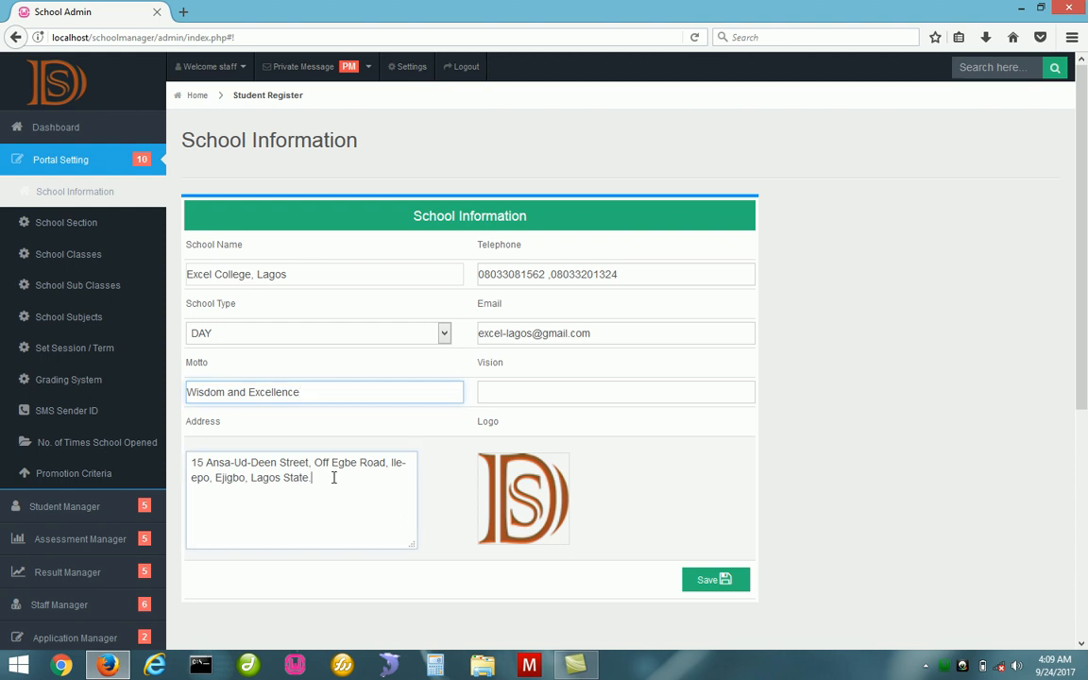
{"action": "left_click", "coordinate": [529, 506]}
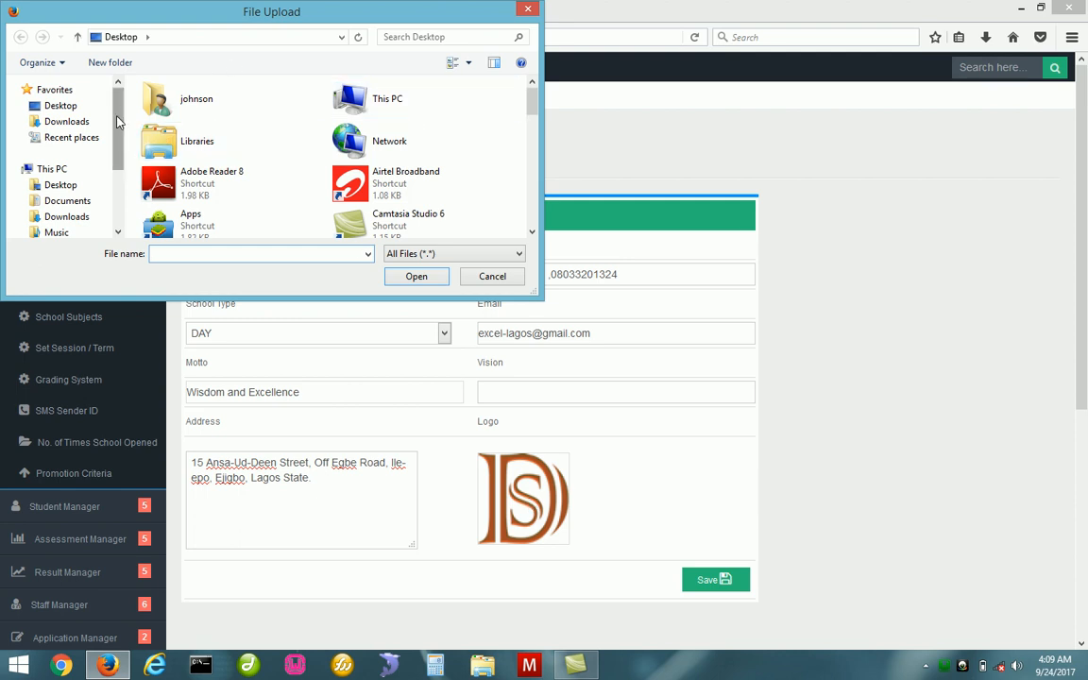
{"action": "scroll", "coordinate": [116, 121], "scroll_direction": "down", "scroll_amount": 3}
{"action": "scroll", "coordinate": [116, 121], "scroll_direction": "up", "scroll_amount": 3}
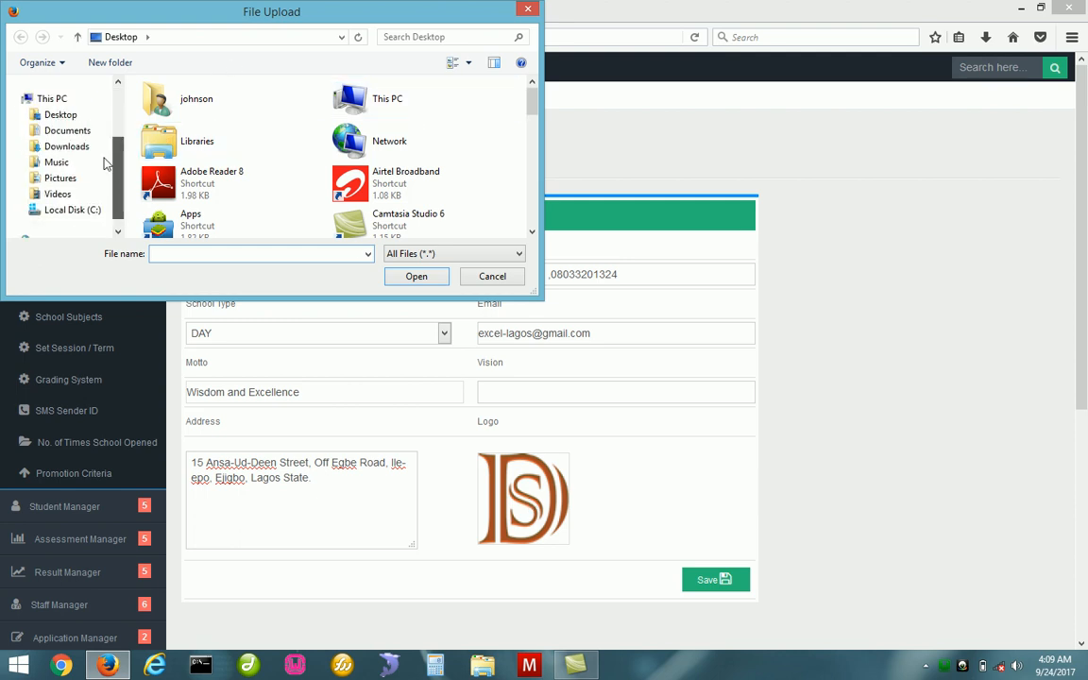
{"action": "left_click", "coordinate": [89, 104]}
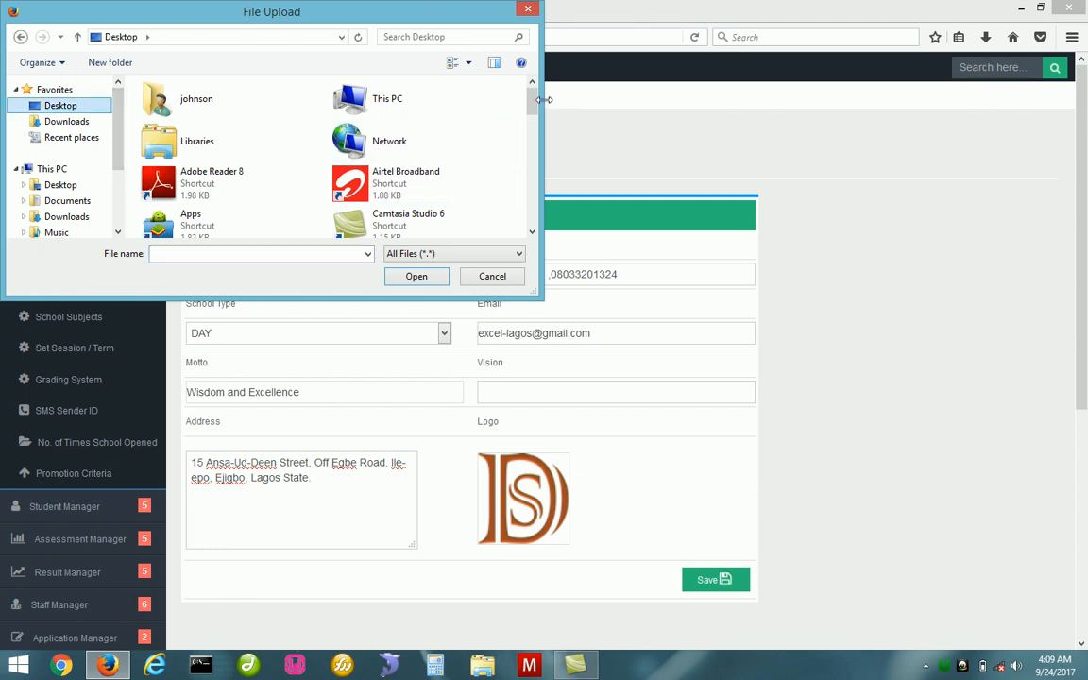
{"action": "left_click_drag", "start_coordinate": [532, 113], "coordinate": [533, 194]}
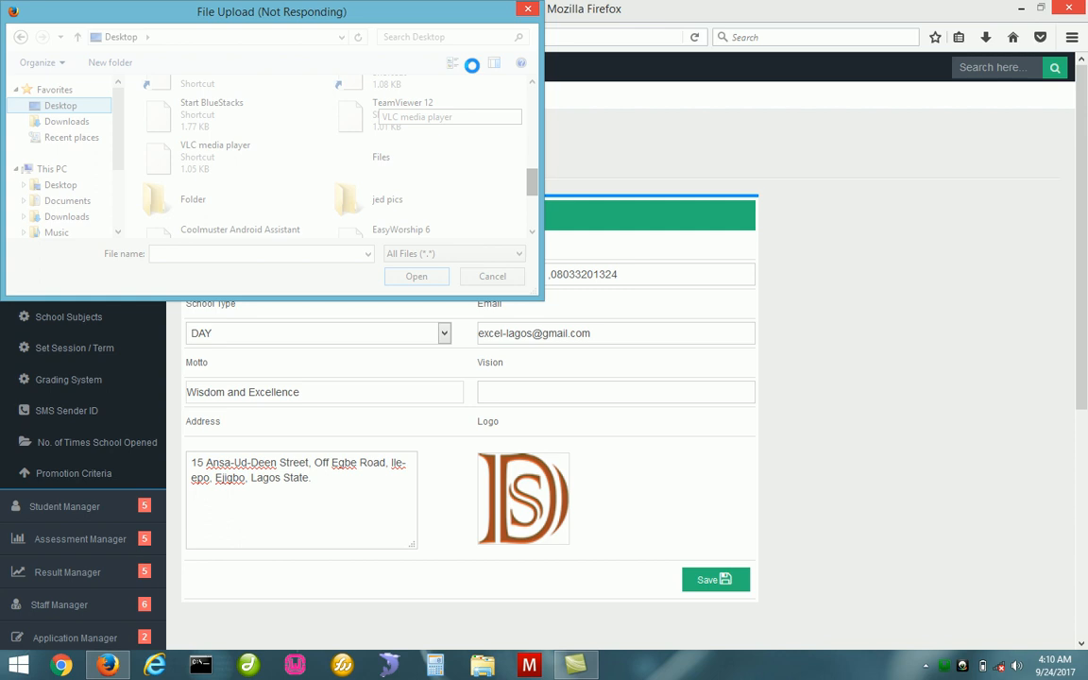
{"action": "left_click", "coordinate": [529, 9]}
Relaunch Firefox and reopen the School Information page of the school admin portal
{"action": "left_click", "coordinate": [235, 171]}
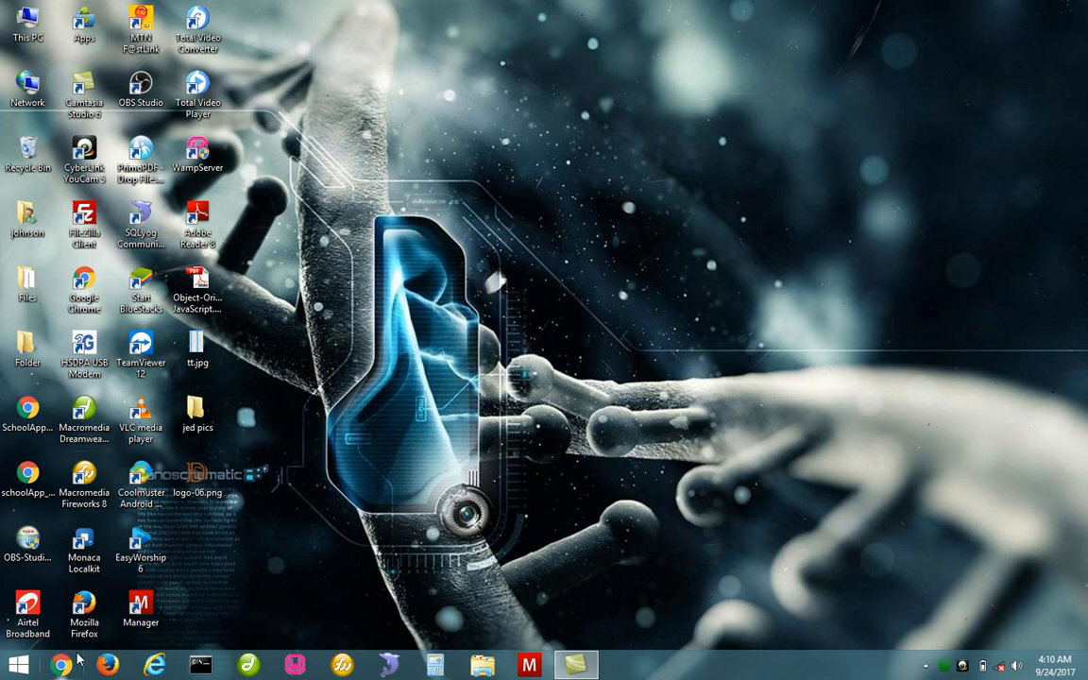
{"action": "left_click", "coordinate": [108, 667]}
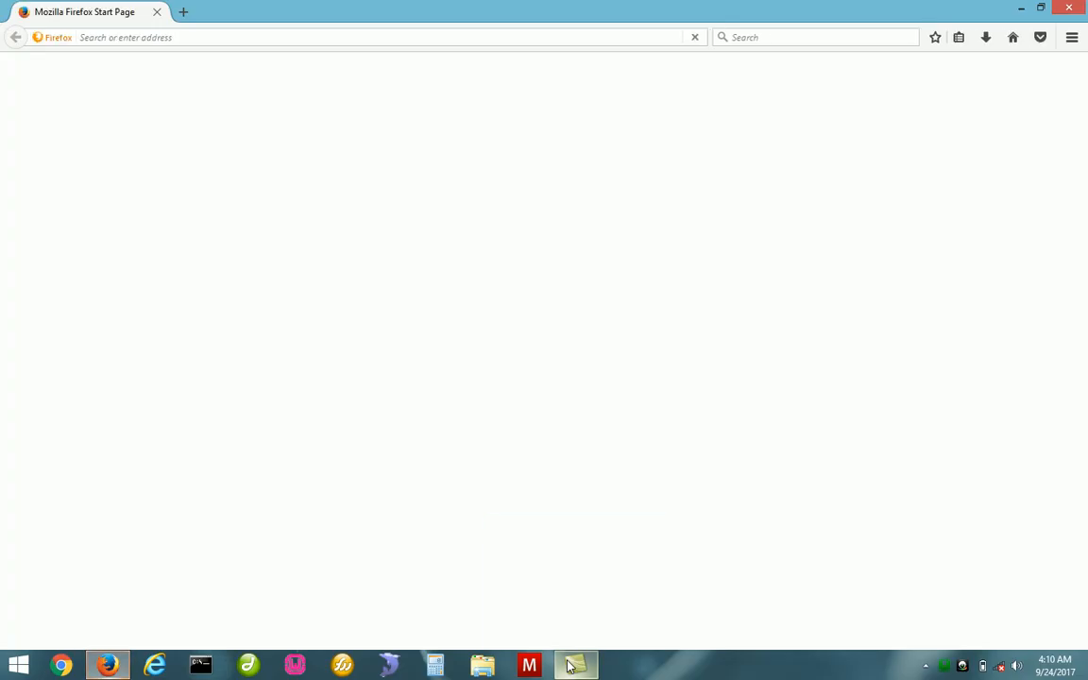
{"action": "mouse_move", "coordinate": [570, 666]}
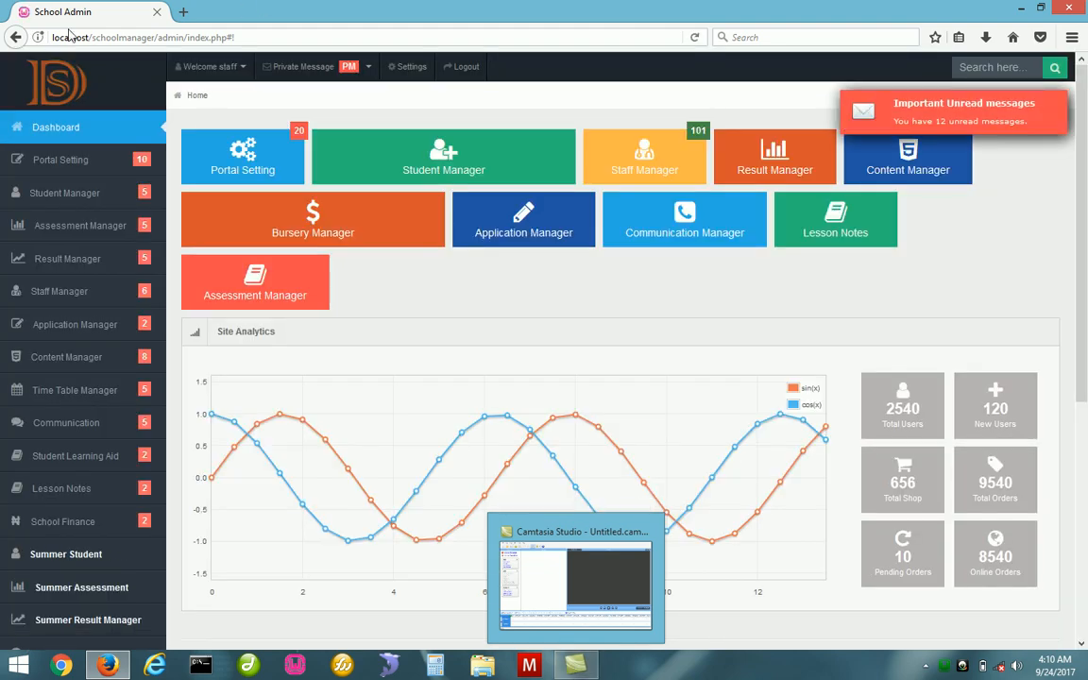
{"action": "left_click", "coordinate": [78, 170]}
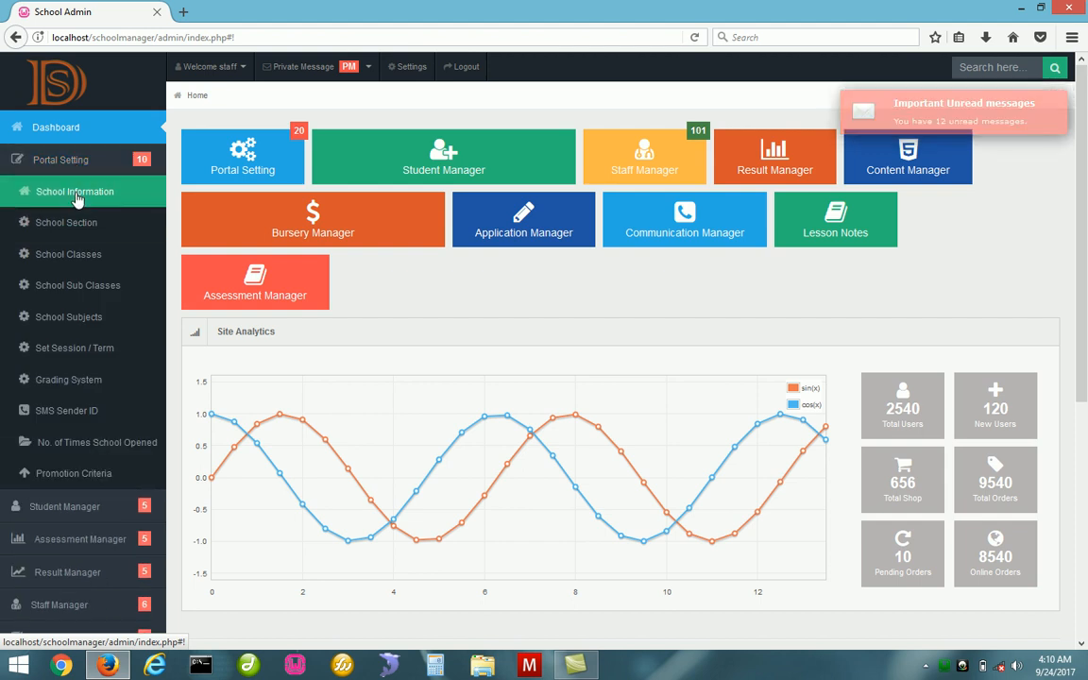
{"action": "left_click", "coordinate": [92, 192]}
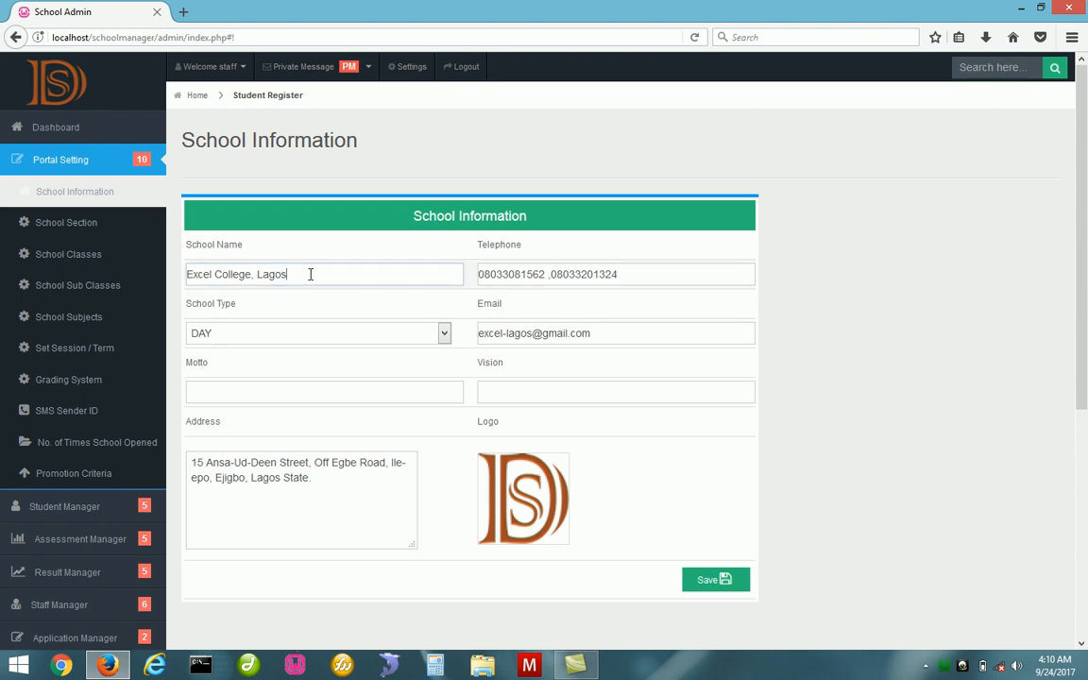
Set the school's motto to "Achieving greatness" and save the school information
{"action": "left_click", "coordinate": [305, 391]}
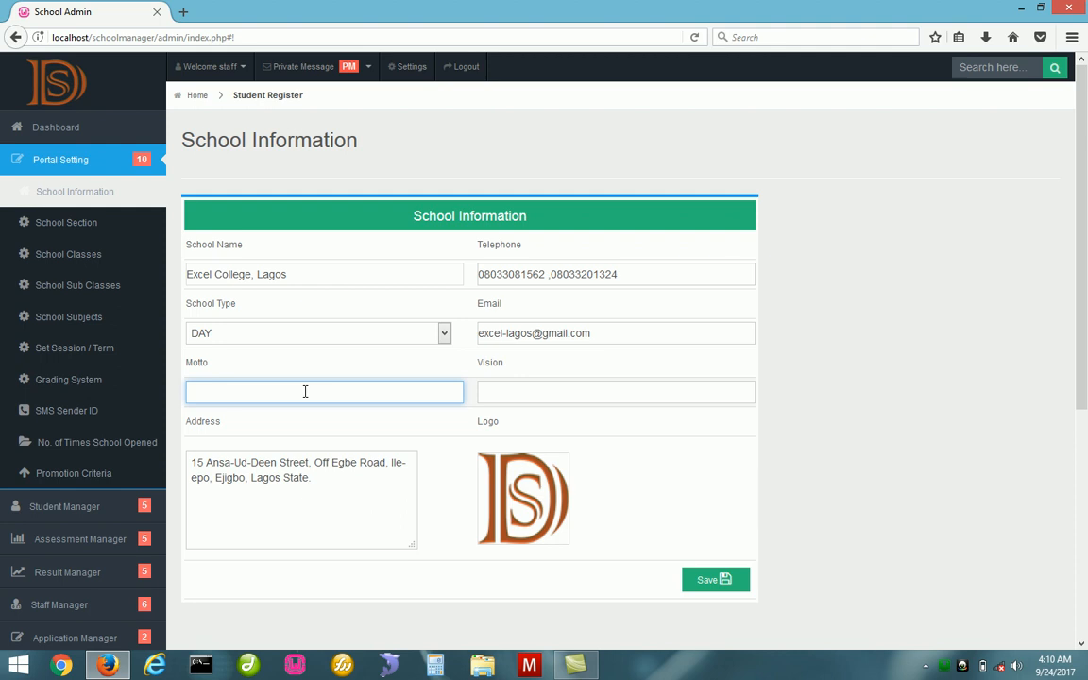
{"action": "type", "text": "Achieving grea\\tness"}
{"action": "left_click", "coordinate": [279, 391]}
{"action": "key", "text": "BackSpace"}
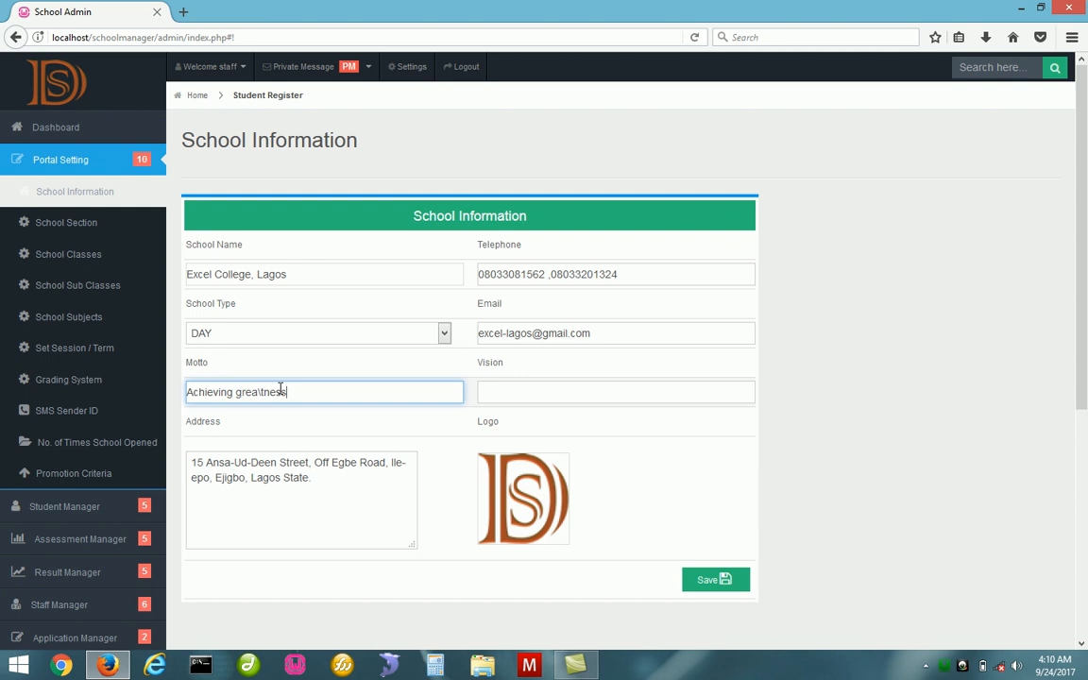
{"action": "key", "text": "BackSpace"}
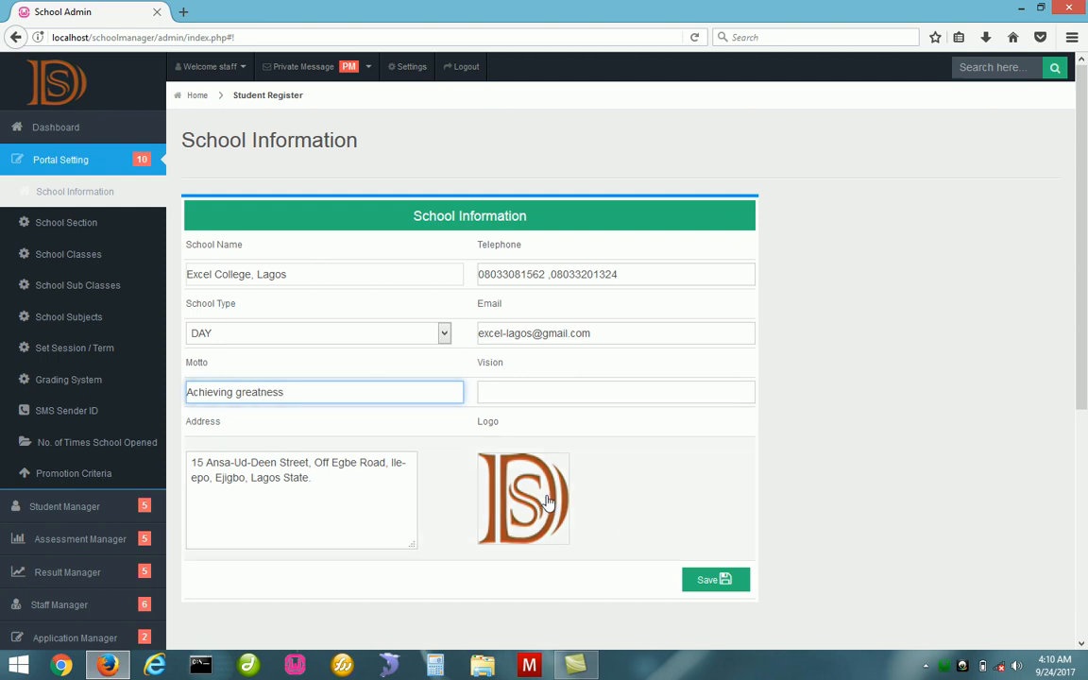
{"action": "left_click", "coordinate": [708, 581]}
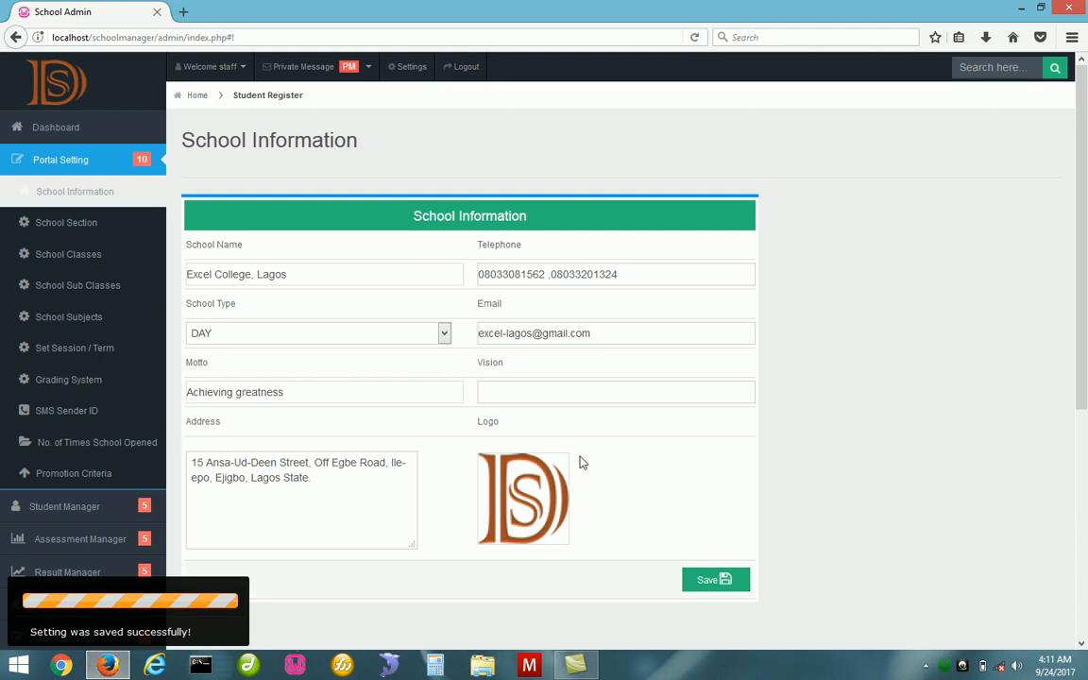
{"action": "left_click", "coordinate": [640, 394]}
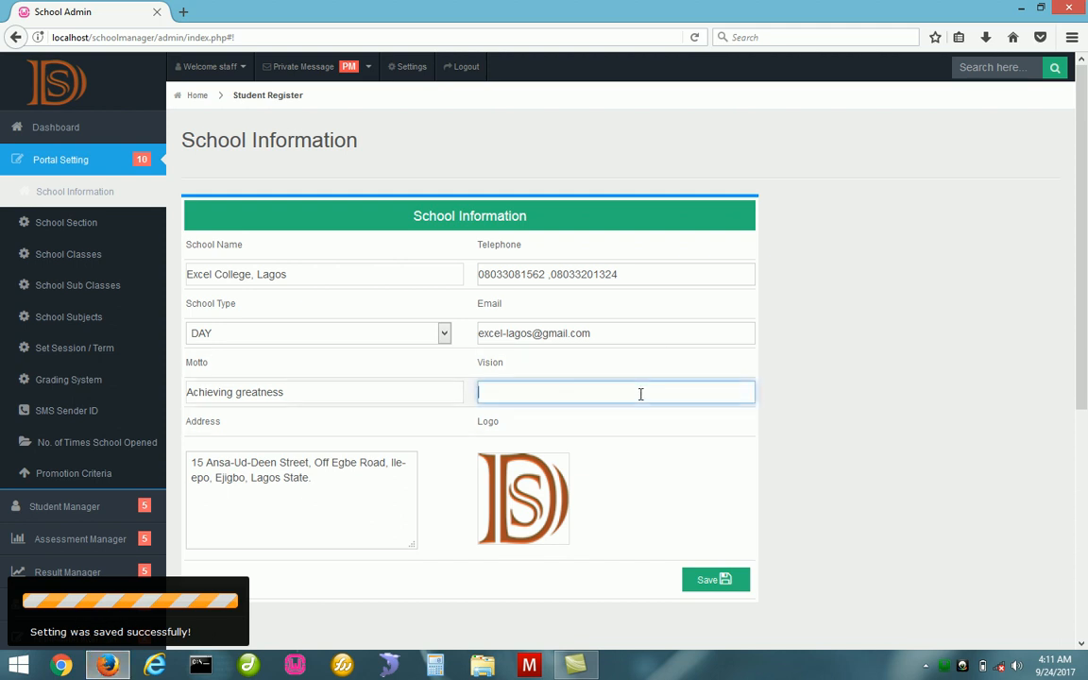
{"action": "left_click", "coordinate": [611, 330]}
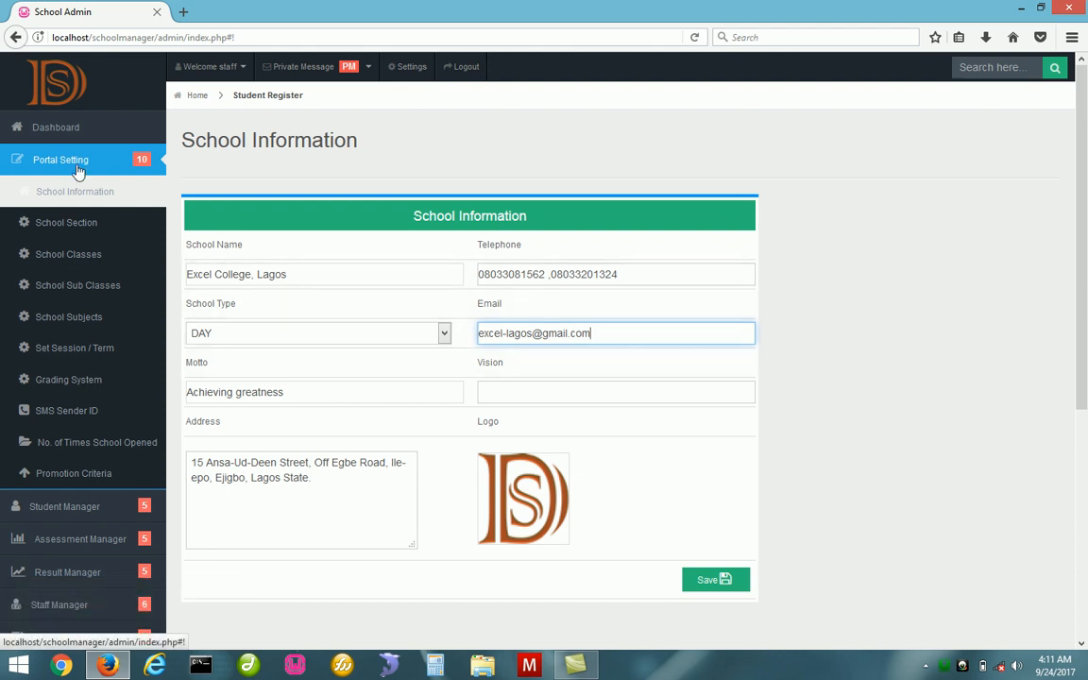
Open the School Section configuration and fill in a section with ID "JS" and name "JUINIOR SECONDARY"
{"action": "left_click", "coordinate": [57, 223]}
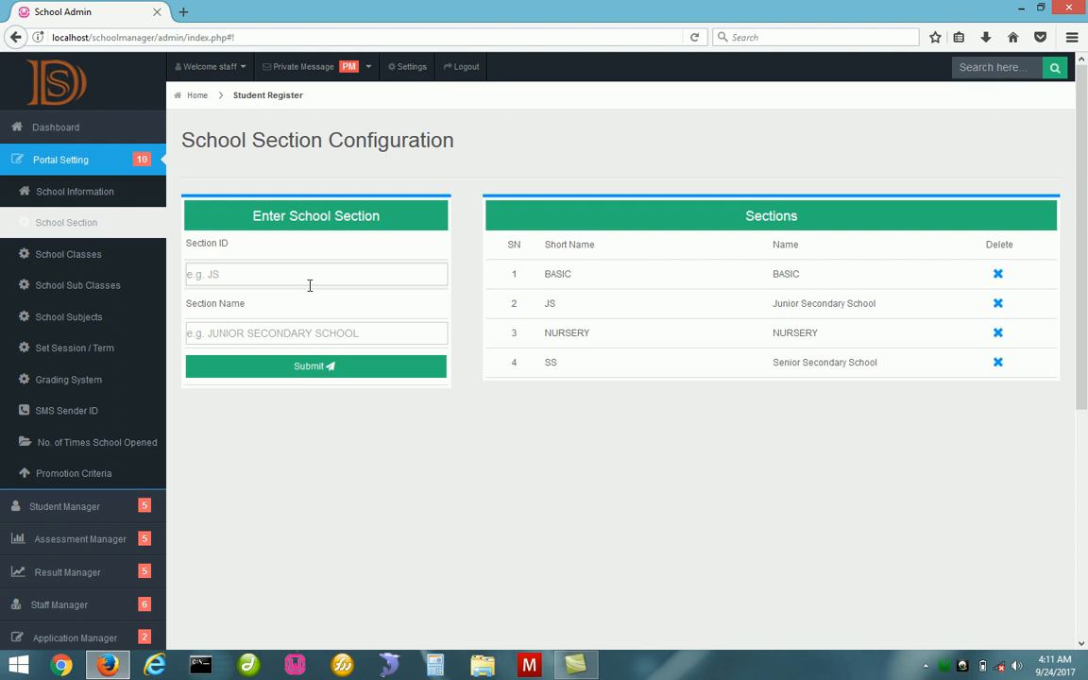
{"action": "left_click", "coordinate": [278, 275]}
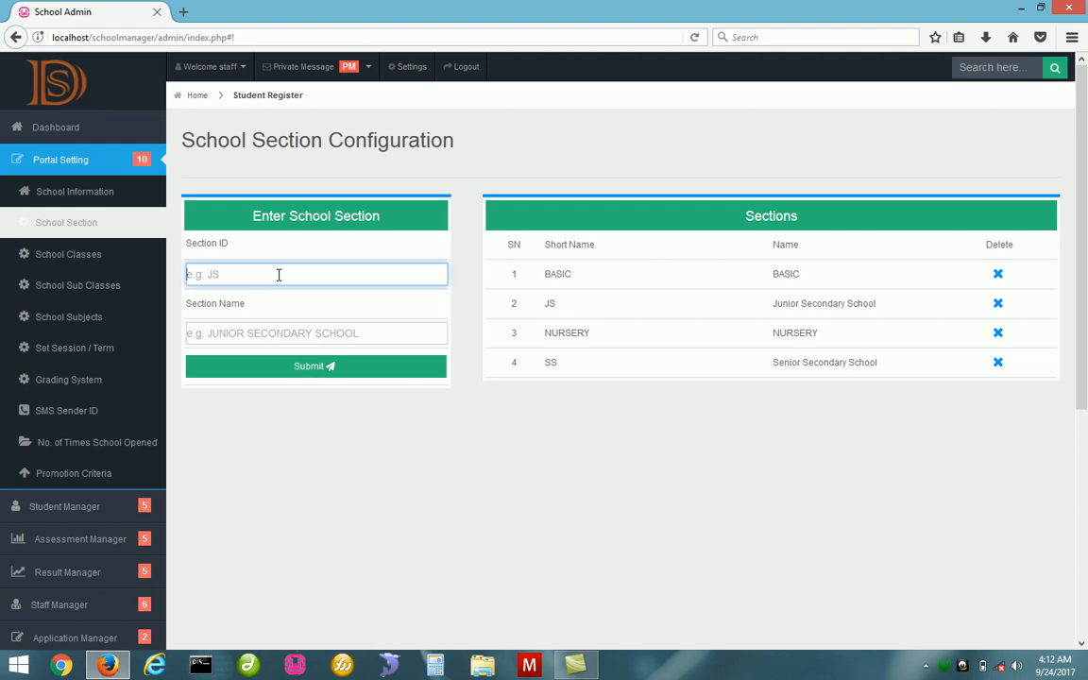
{"action": "type", "text": "JS"}
{"action": "left_click", "coordinate": [281, 336]}
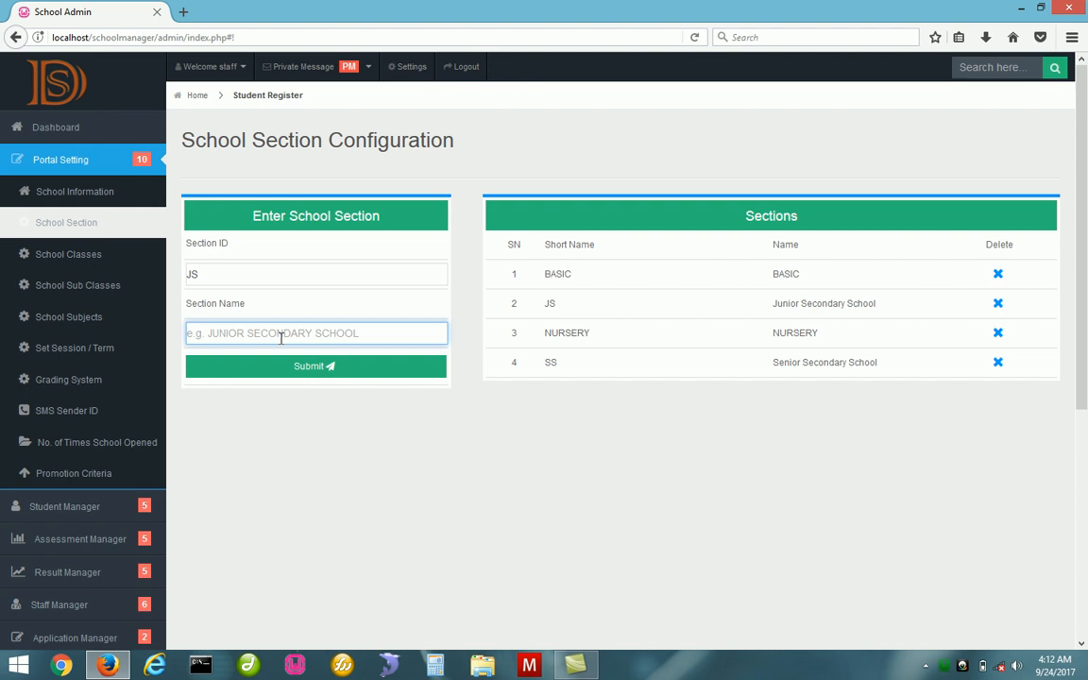
{"action": "type", "text": "JUIN"}
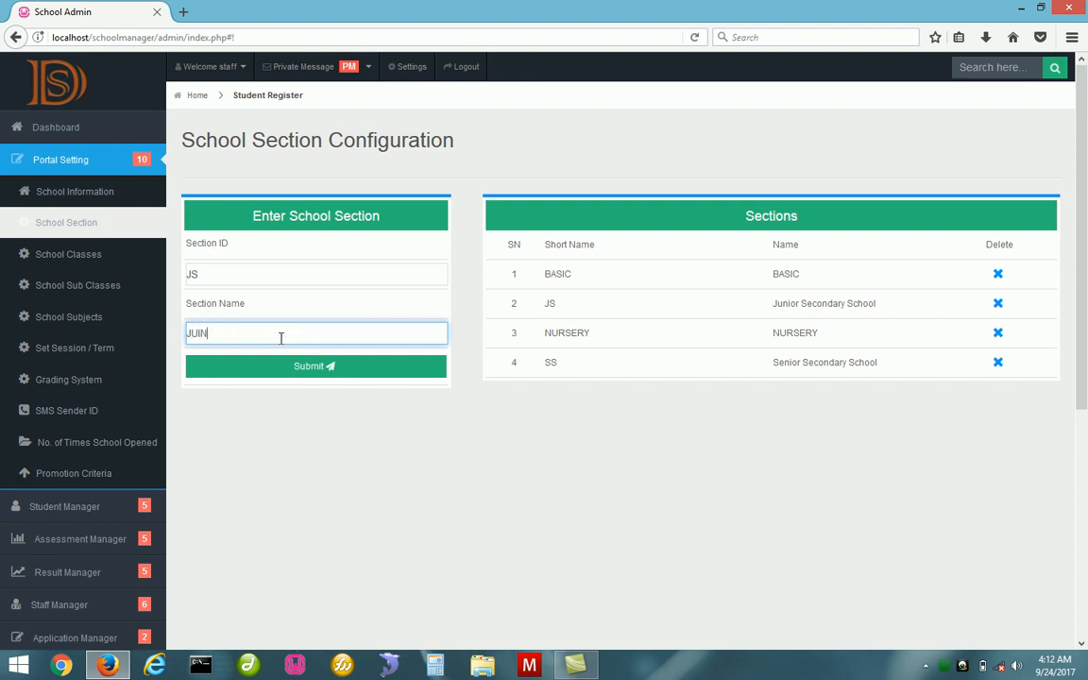
{"action": "type", "text": "IOR SECONDARY"}
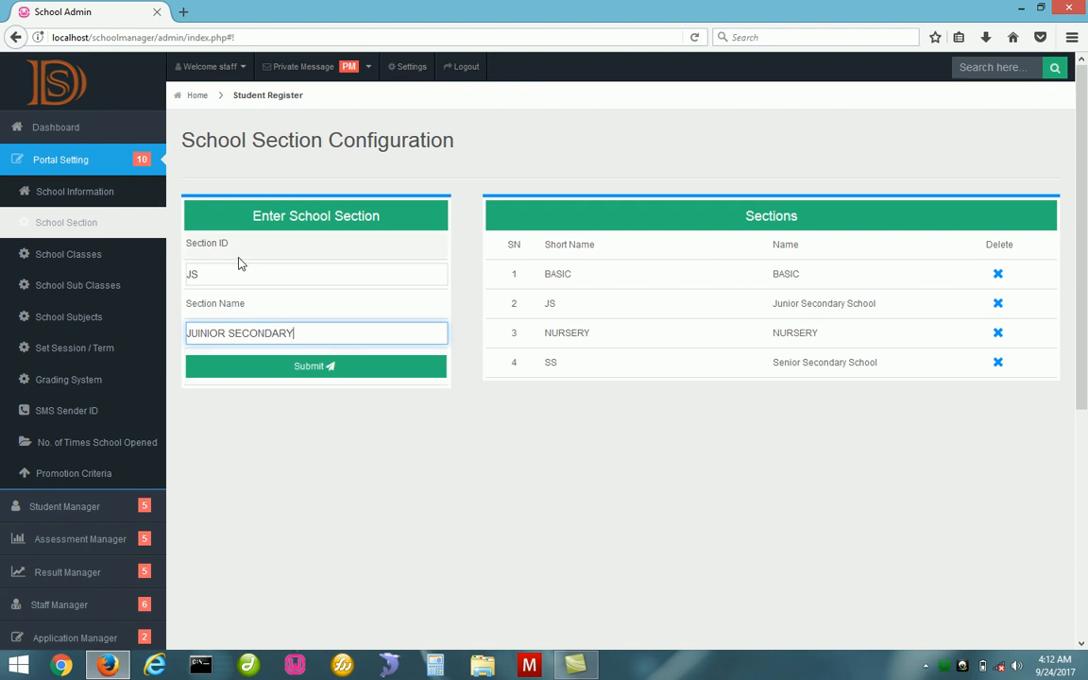
Change the section entry to ID "SS" and name "SENIOR SECONDARY SCHOOL"
{"action": "left_click", "coordinate": [212, 282]}
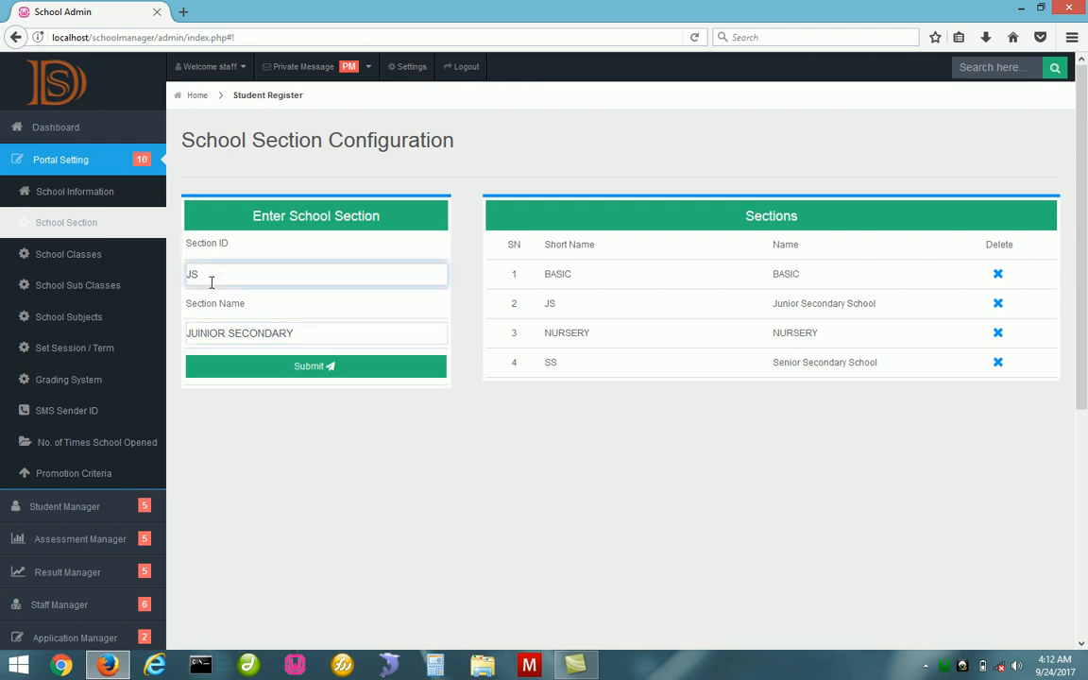
{"action": "key", "text": "BackSpace"}
{"action": "key", "text": "BackSpace"}
{"action": "type", "text": "SS"}
{"action": "left_click_drag", "start_coordinate": [224, 333], "coordinate": [125, 333]}
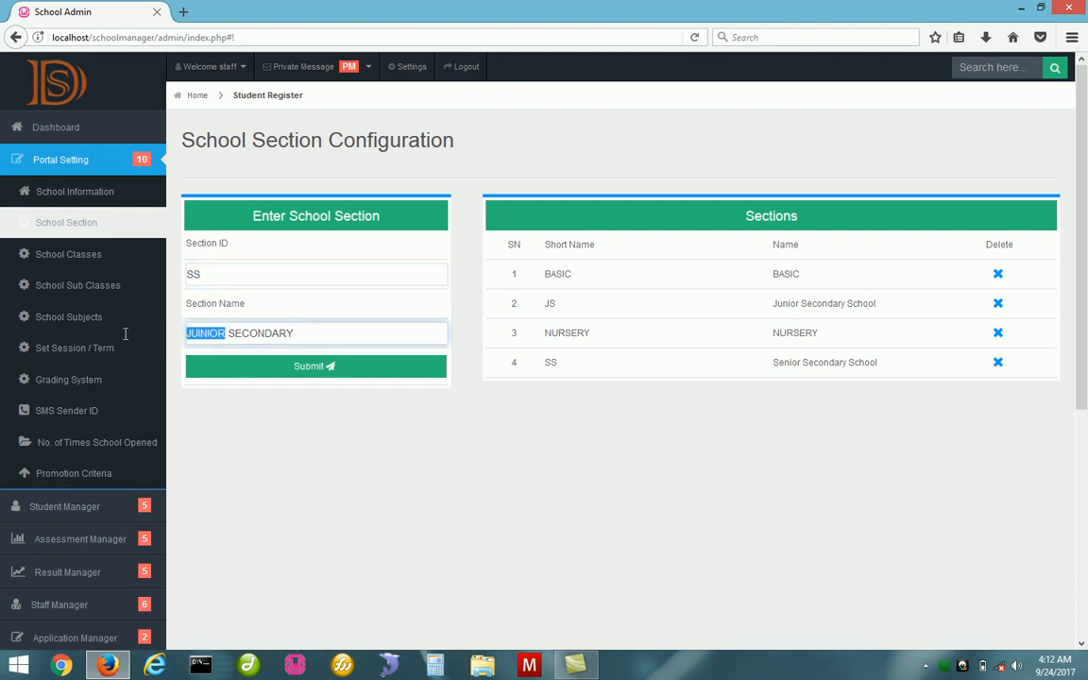
{"action": "type", "text": "SENIOR"}
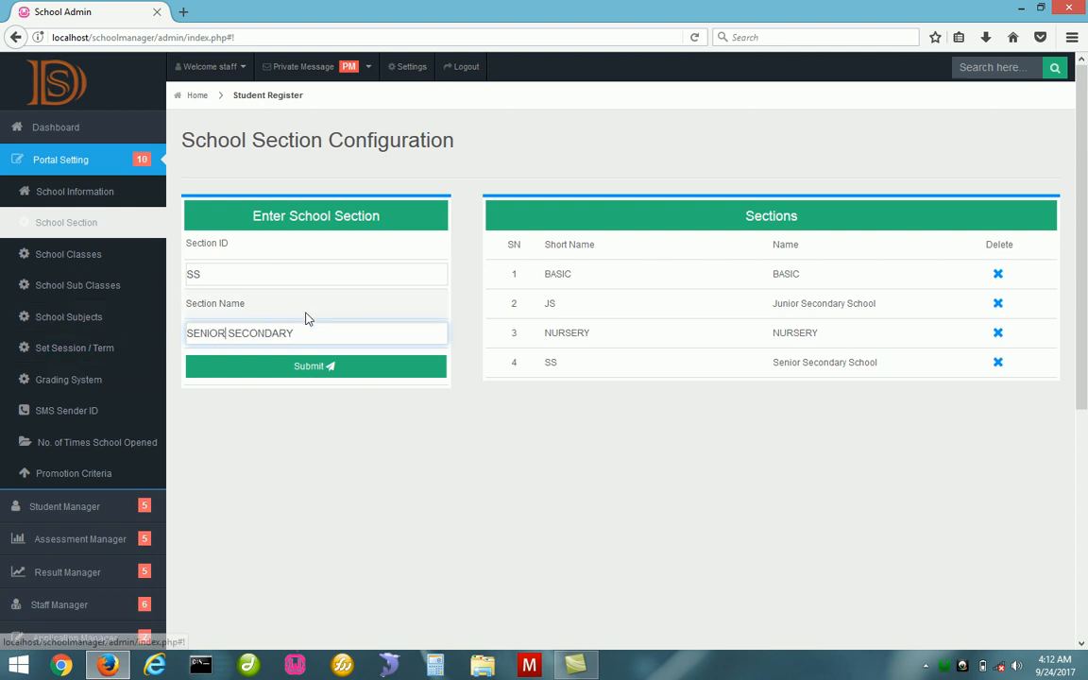
{"action": "left_click", "coordinate": [314, 332]}
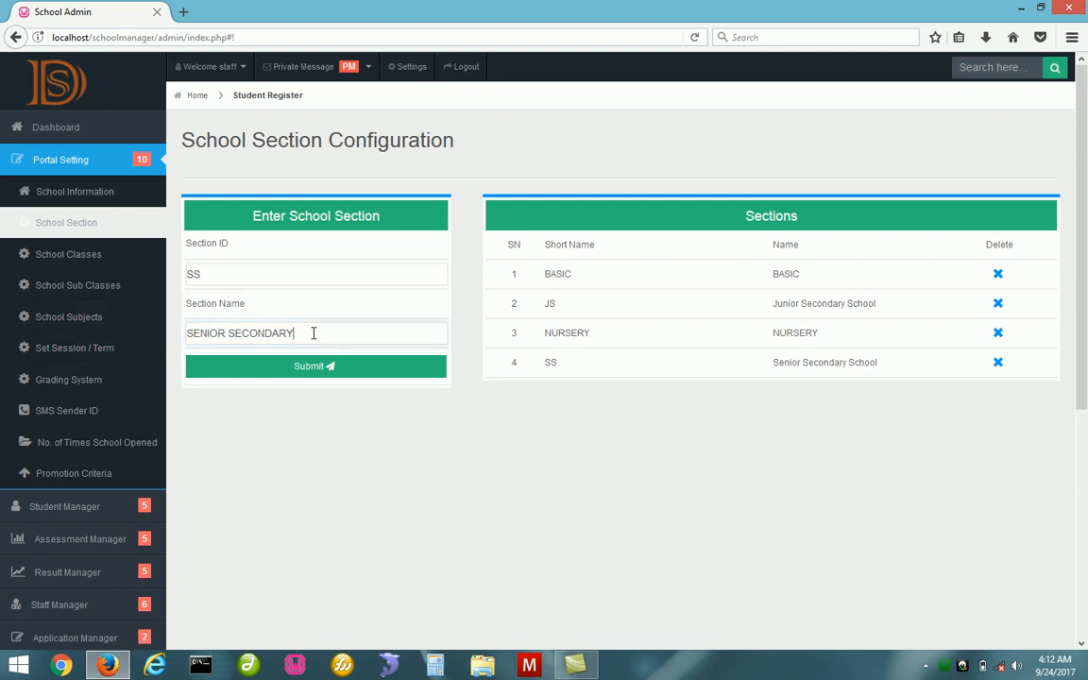
{"action": "type", "text": "SCHOOL"}
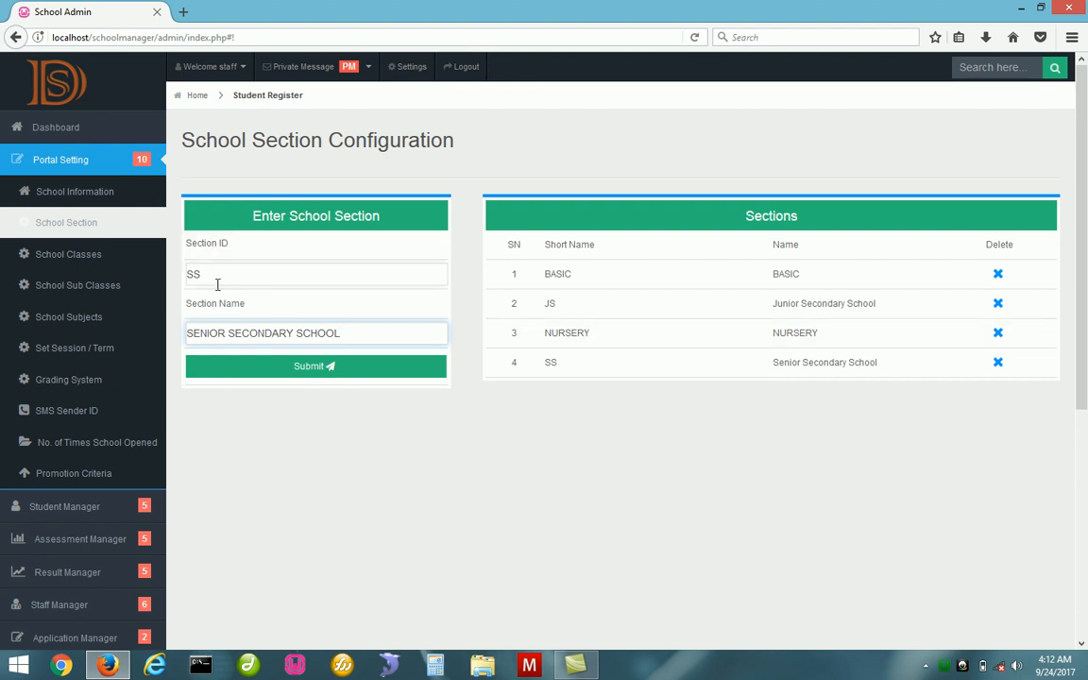
Replace both the section ID and the section name with "BASIC"
{"action": "left_click_drag", "start_coordinate": [213, 274], "coordinate": [166, 267]}
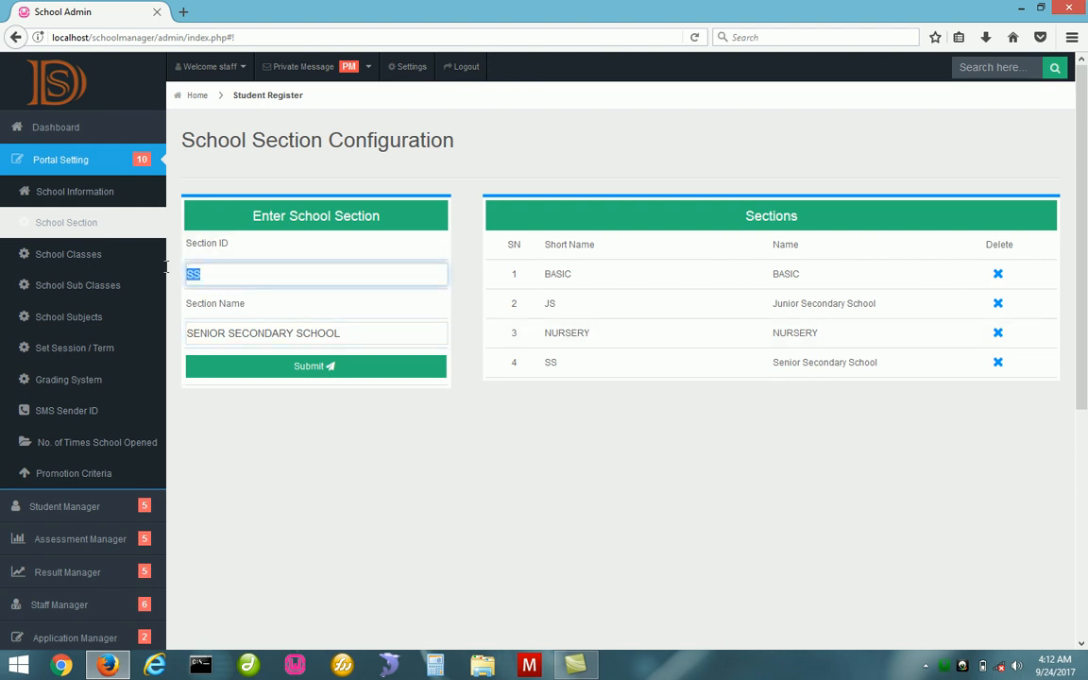
{"action": "type", "text": "BASIC"}
{"action": "left_click_drag", "start_coordinate": [337, 333], "coordinate": [136, 332]}
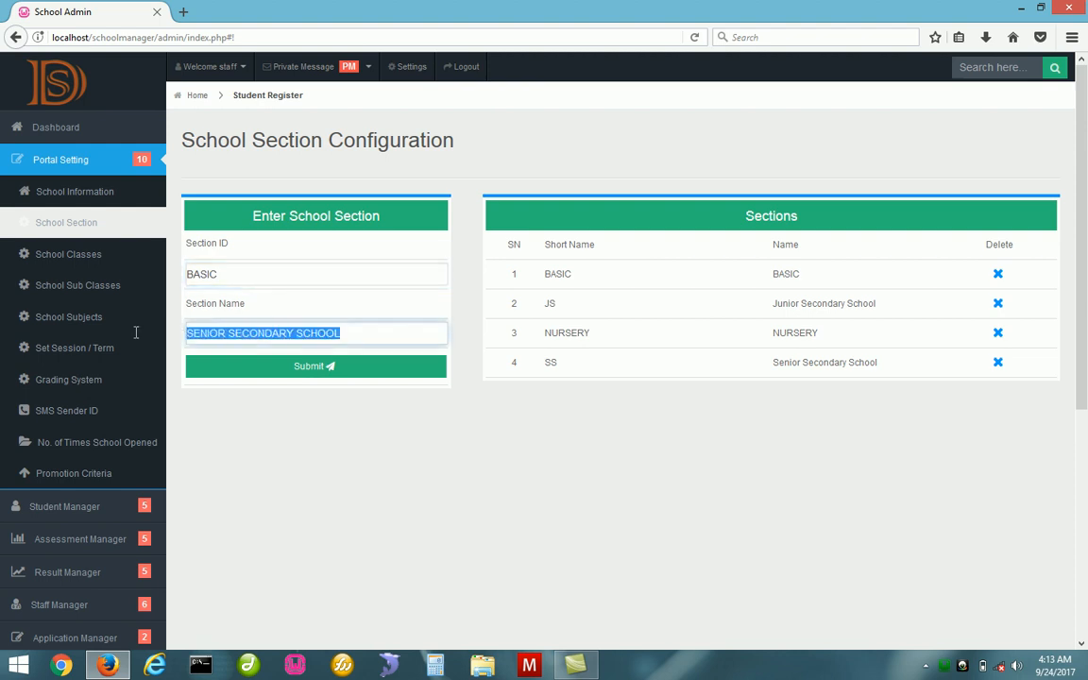
{"action": "type", "text": "BASIC"}
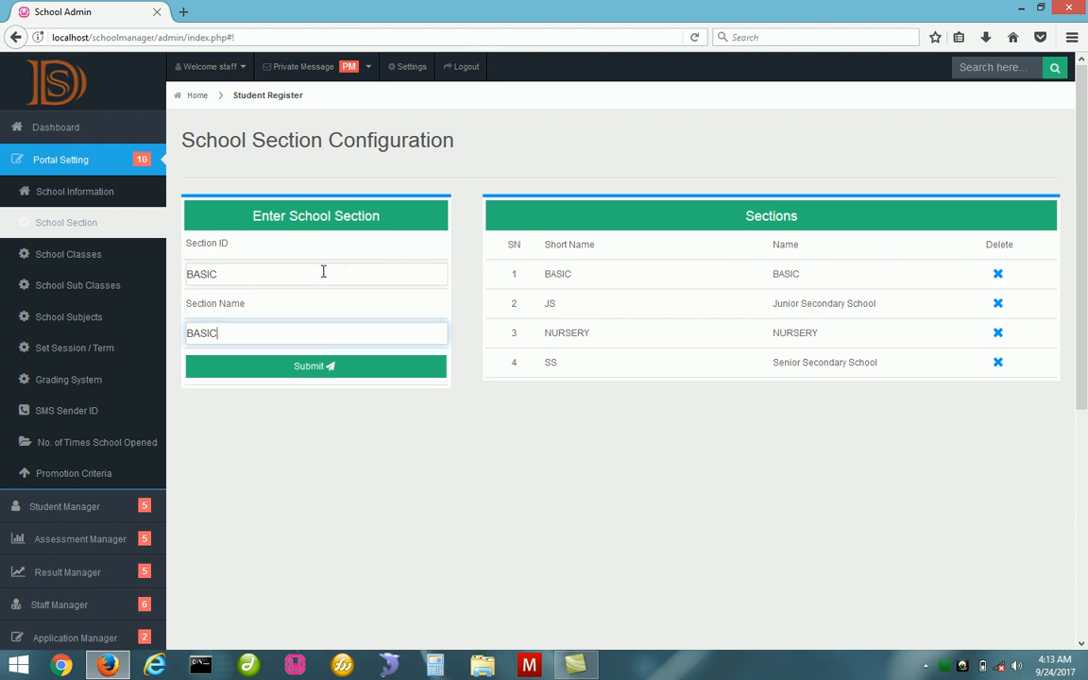
Open the School Classes settings and enter a class with ID "JS1" and name "JUNIOR SECONDARY 1"
{"action": "left_click", "coordinate": [90, 257]}
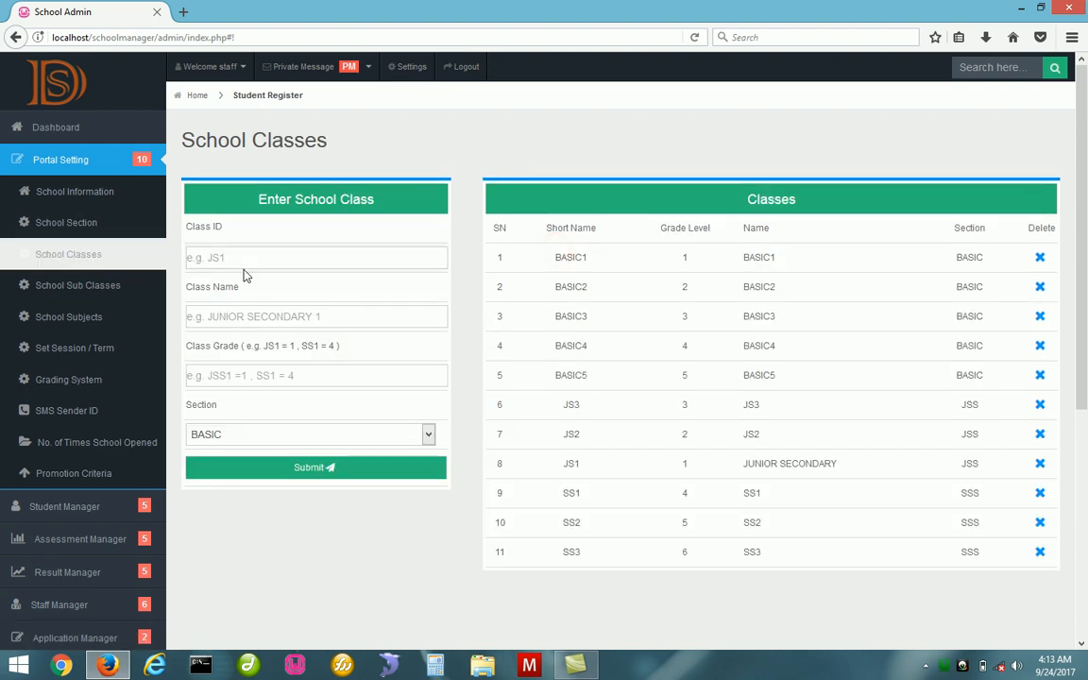
{"action": "left_click", "coordinate": [279, 263]}
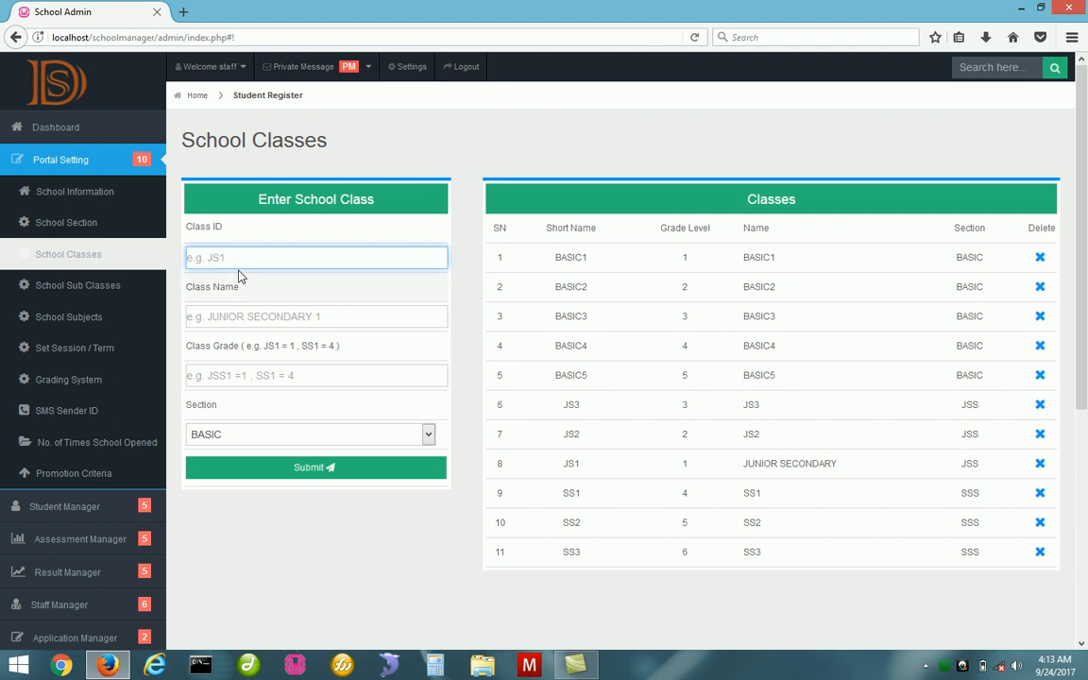
{"action": "type", "text": "J"}
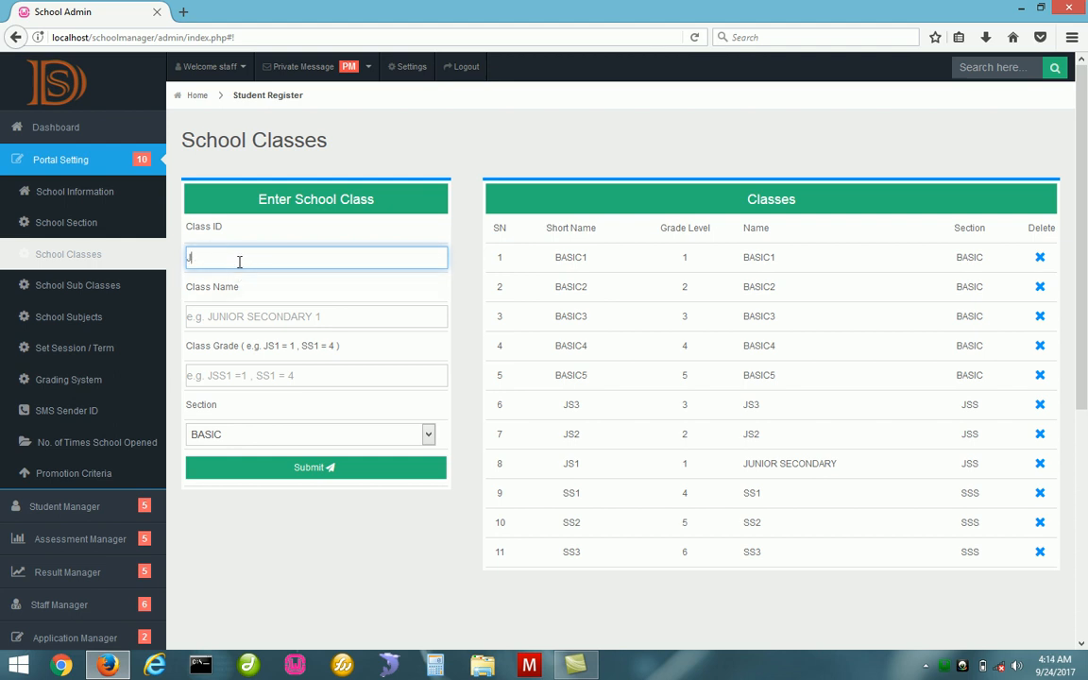
{"action": "type", "text": "SS"}
{"action": "key", "text": "BackSpace"}
{"action": "type", "text": "1"}
{"action": "left_click", "coordinate": [272, 317]}
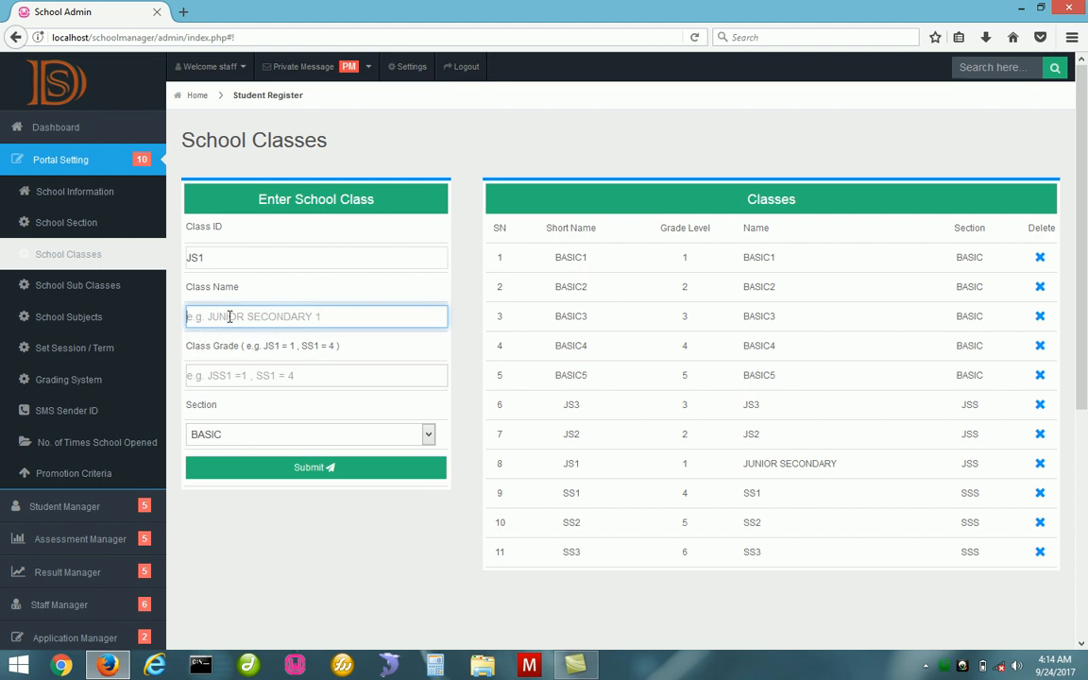
{"action": "type", "text": "JUNIOR SEC"}
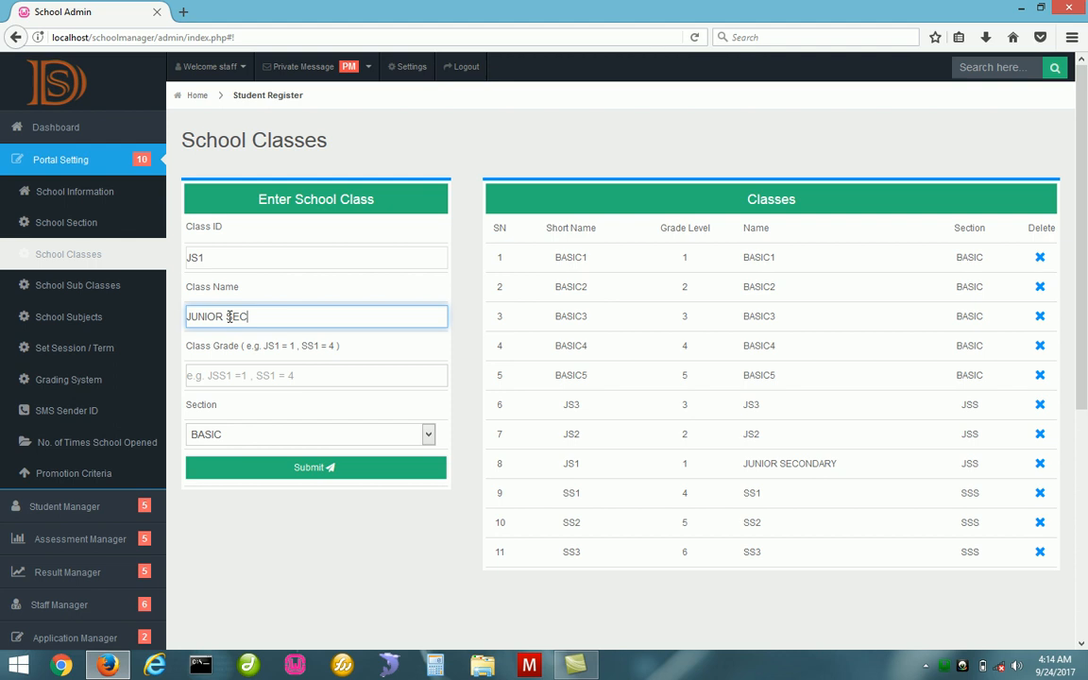
{"action": "type", "text": "ONDARY 1"}
Set the class grade to 1 and assign the class to the JS section
{"action": "left_click", "coordinate": [280, 378]}
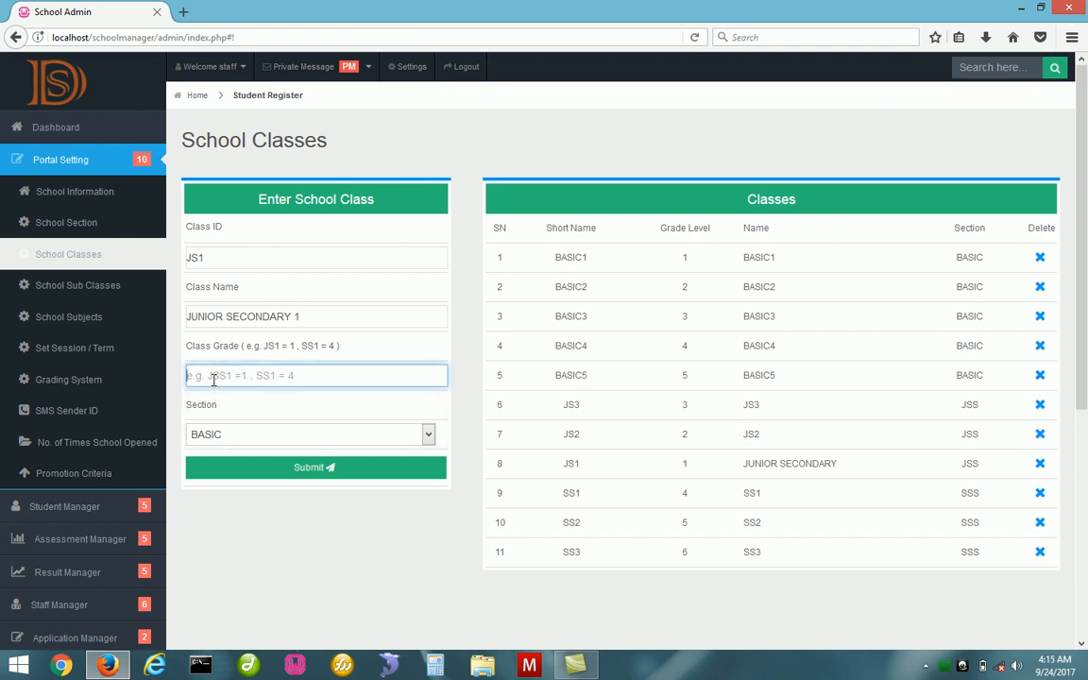
{"action": "type", "text": "1"}
{"action": "left_click", "coordinate": [278, 437]}
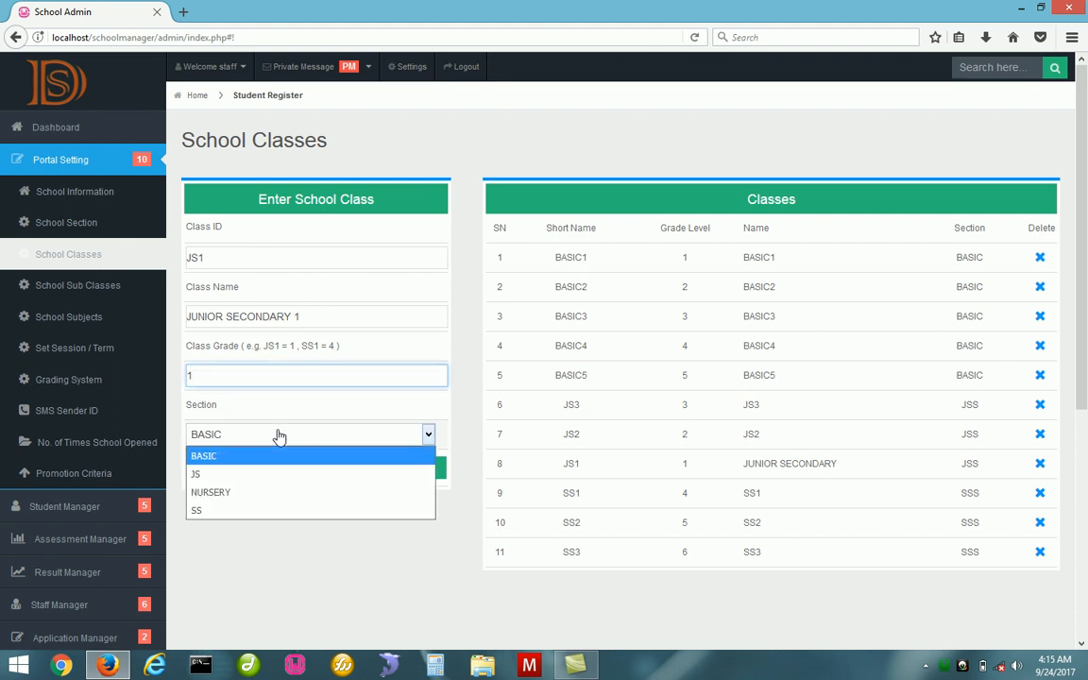
{"action": "left_click", "coordinate": [210, 476]}
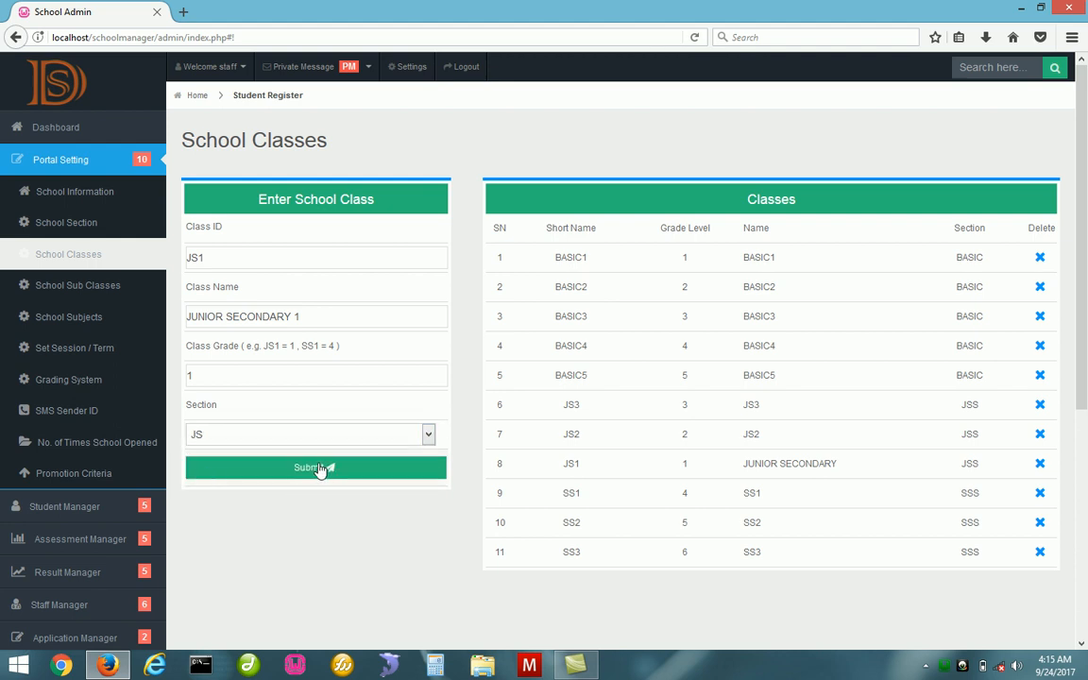
Change the class entry to ID "SS2" with class grade 5 in the SS section
{"action": "left_click", "coordinate": [213, 258]}
{"action": "key", "text": "BackSpace"}
{"action": "key", "text": "BackSpace"}
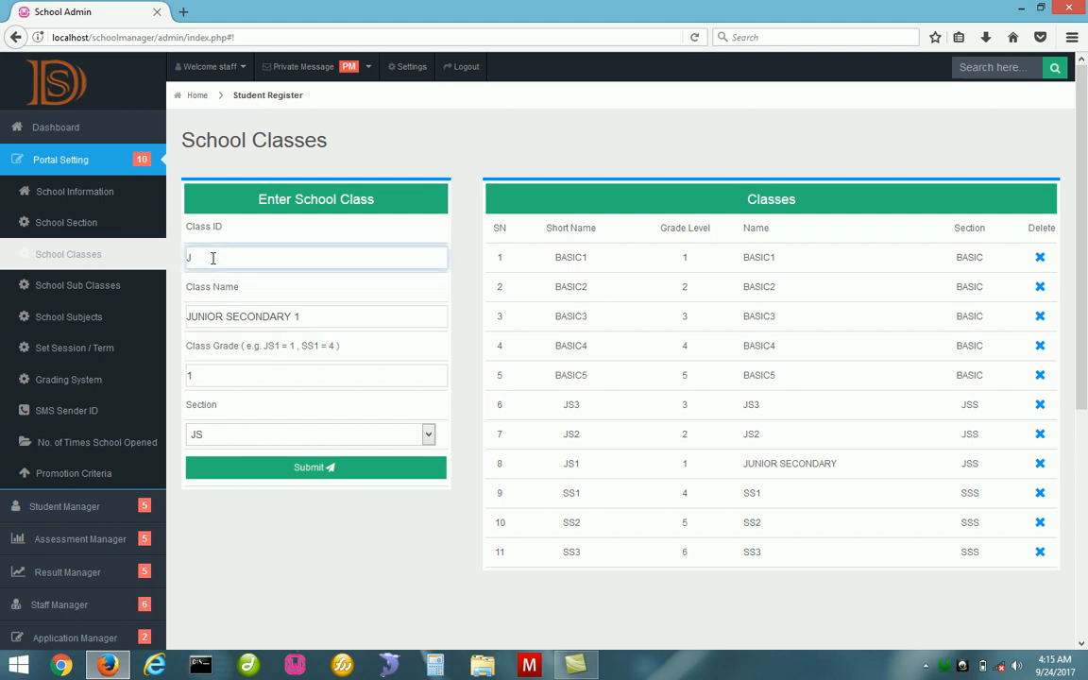
{"action": "key", "text": "BackSpace"}
{"action": "type", "text": "SS2"}
{"action": "left_click", "coordinate": [242, 375]}
{"action": "key", "text": "BackSpace"}
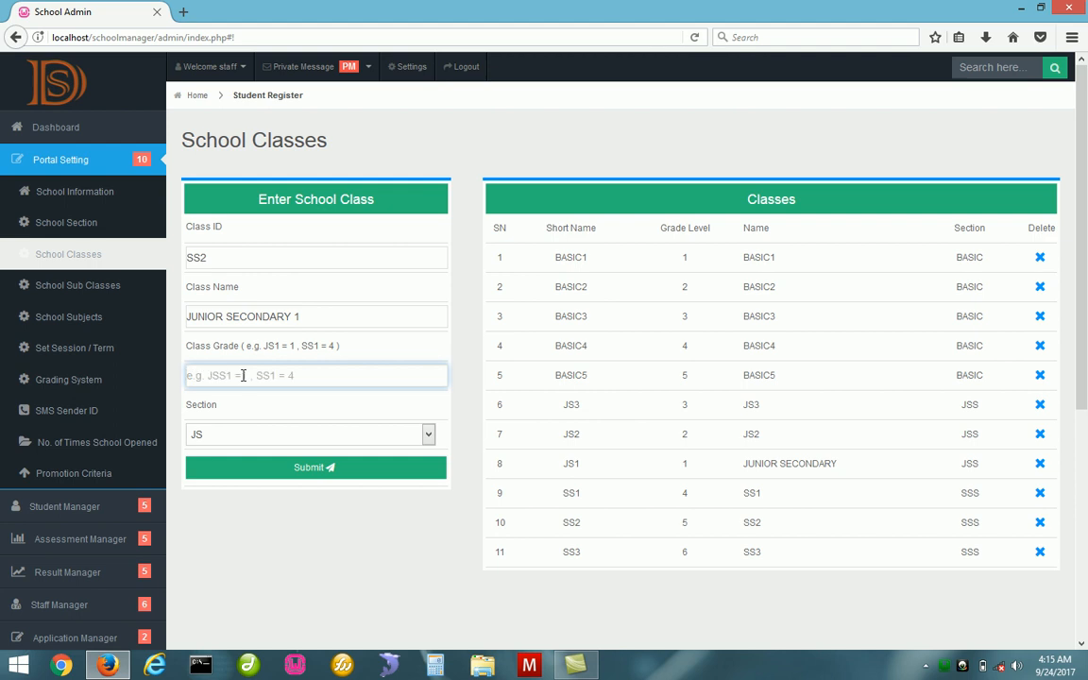
{"action": "type", "text": "5"}
{"action": "left_click", "coordinate": [296, 434]}
{"action": "left_click", "coordinate": [201, 515]}
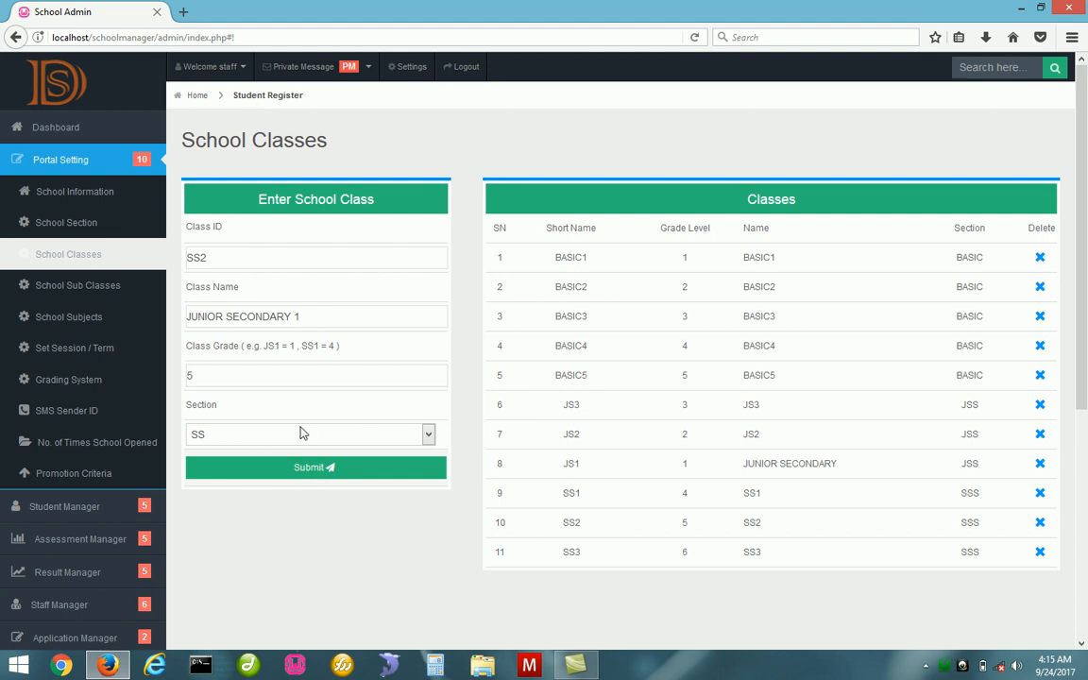
Replace the class ID and class name with "BASIC1" and assign the class to the BASIC section
{"action": "left_click_drag", "start_coordinate": [217, 263], "coordinate": [154, 251]}
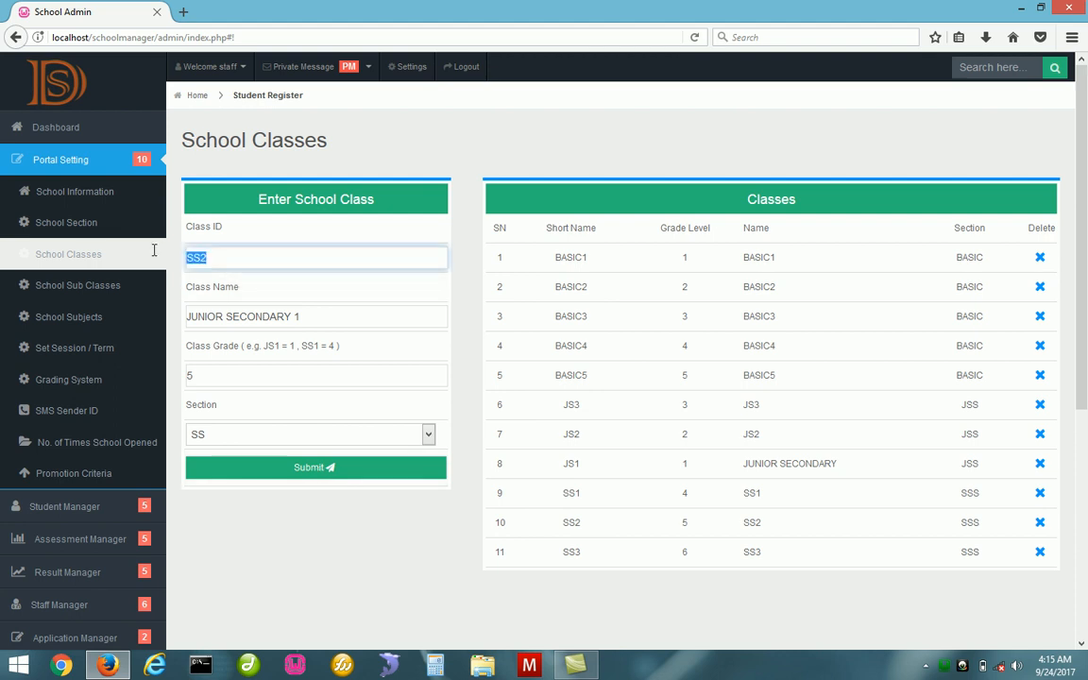
{"action": "type", "text": "BASIC 1"}
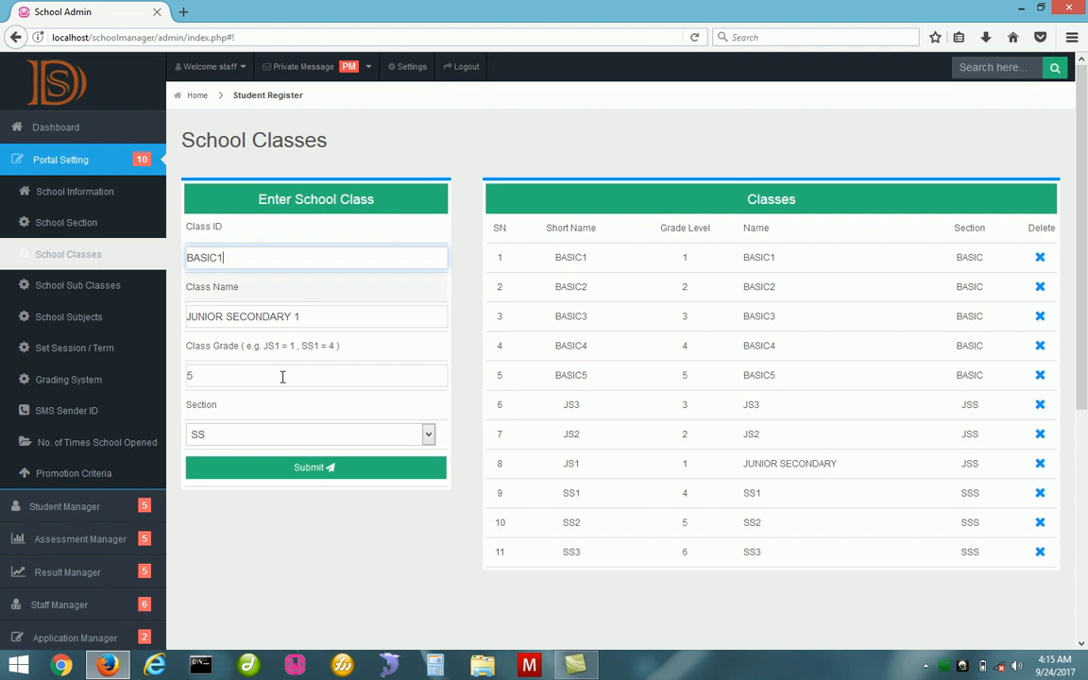
{"action": "left_click_drag", "start_coordinate": [305, 315], "coordinate": [188, 319]}
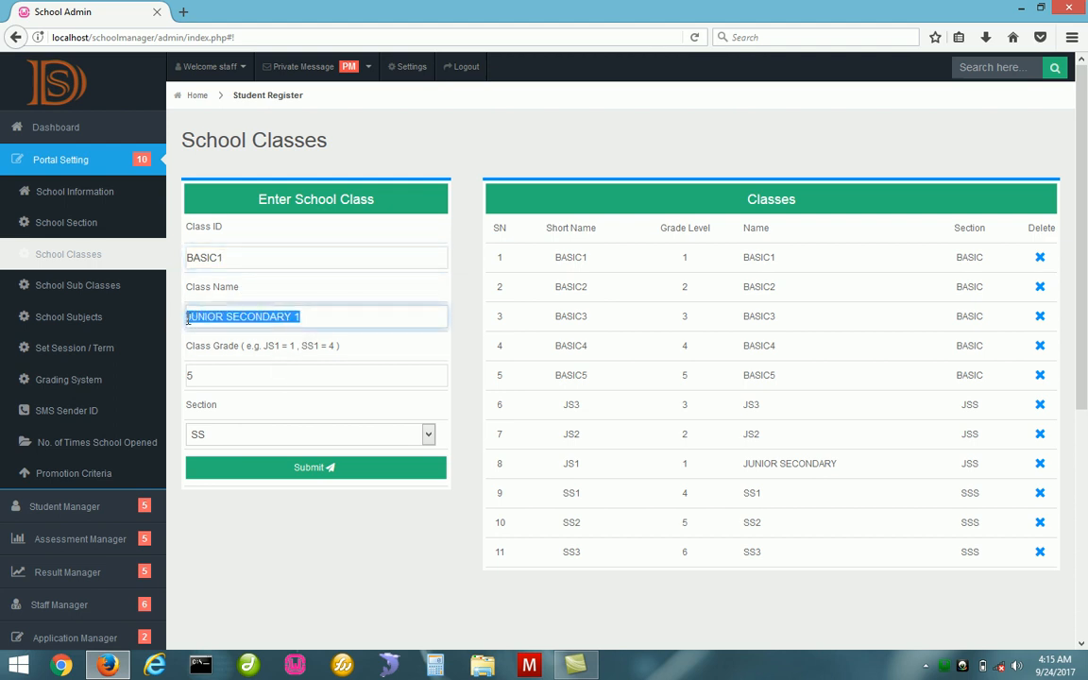
{"action": "type", "text": "B"}
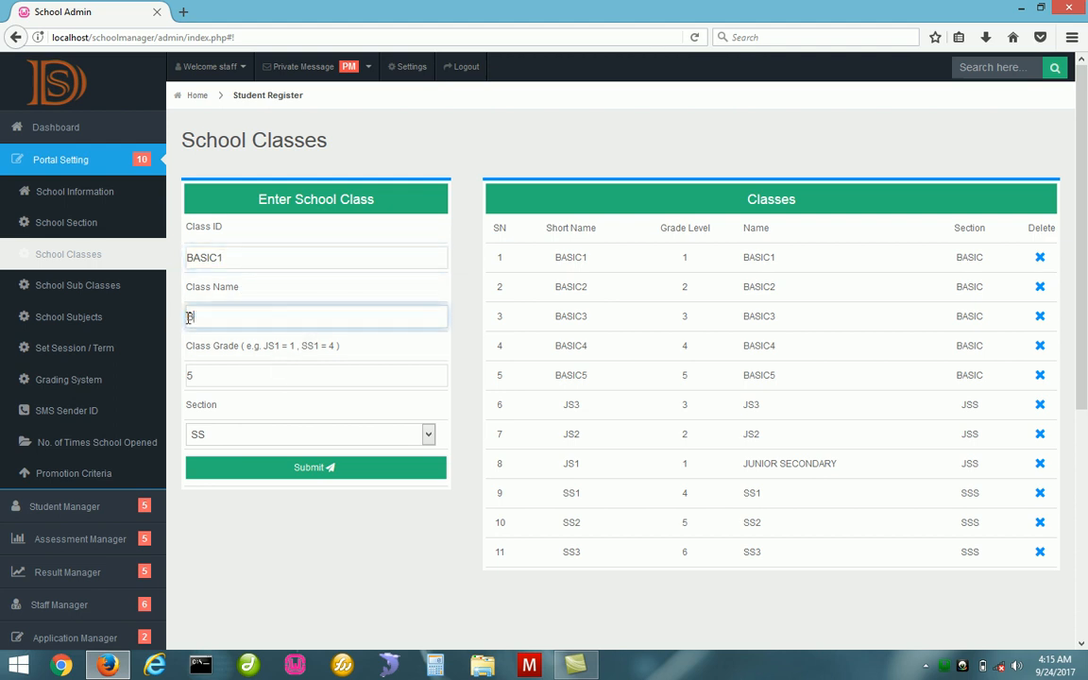
{"action": "type", "text": "ASIC1"}
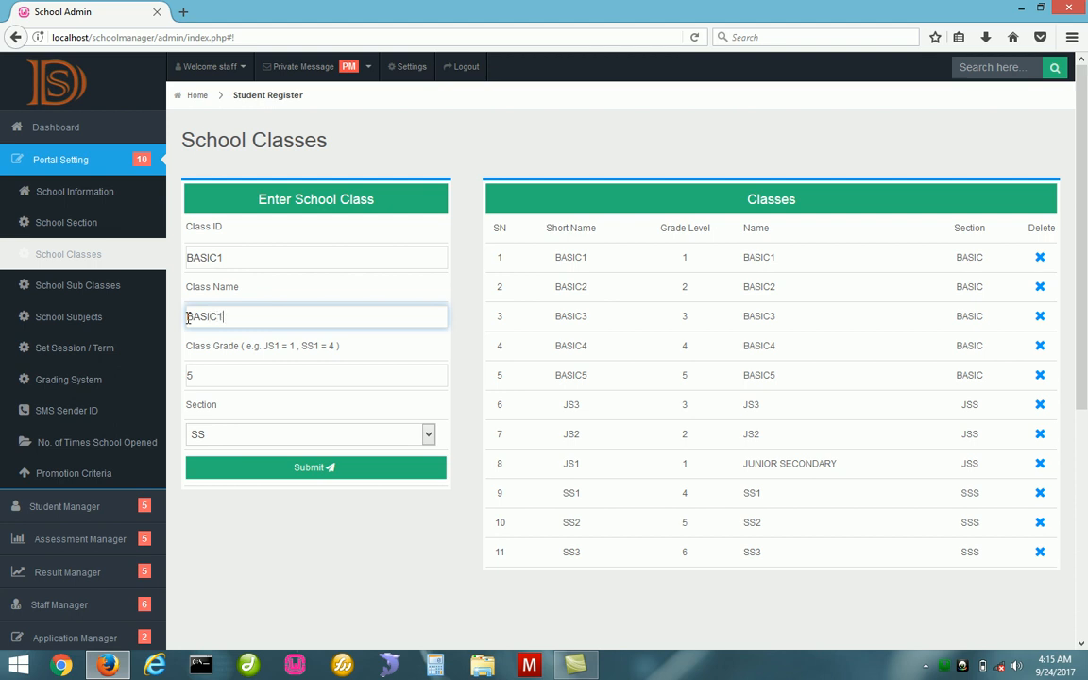
{"action": "left_click", "coordinate": [239, 440]}
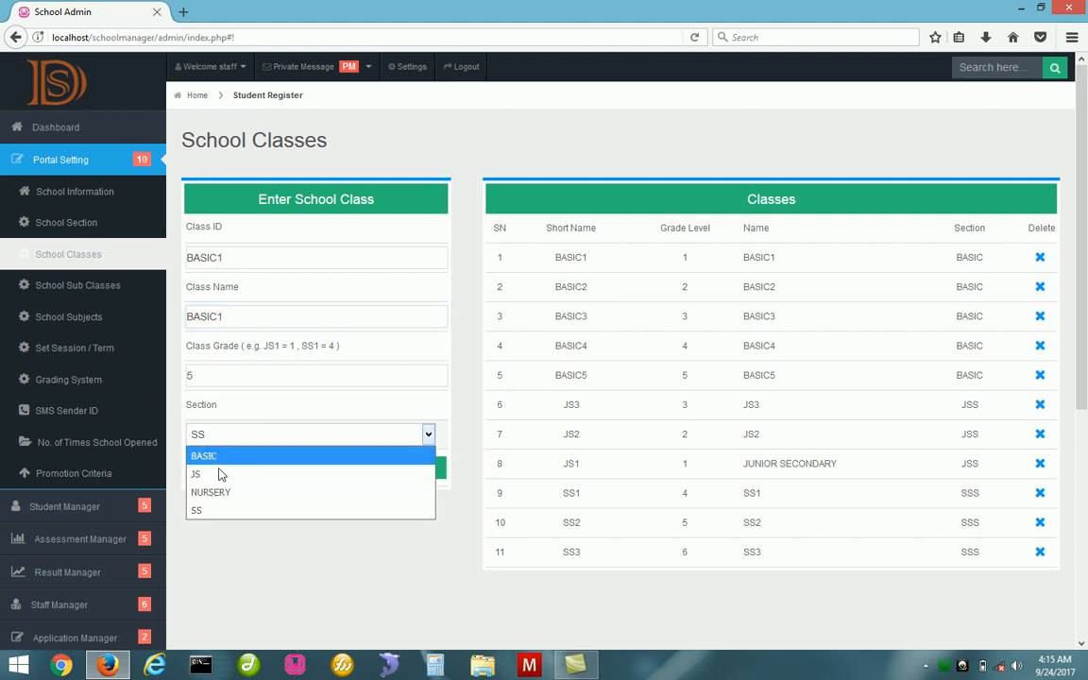
{"action": "left_click", "coordinate": [213, 462]}
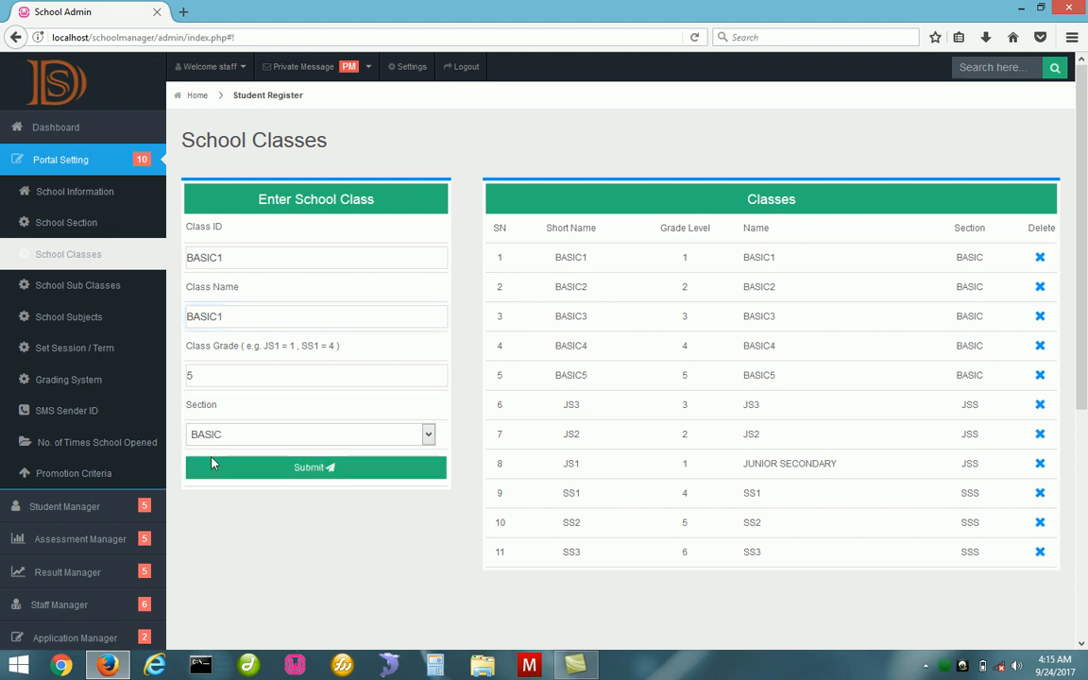
Change the class name to "BASIC4" and set its class grade to 4
{"action": "left_click", "coordinate": [230, 316]}
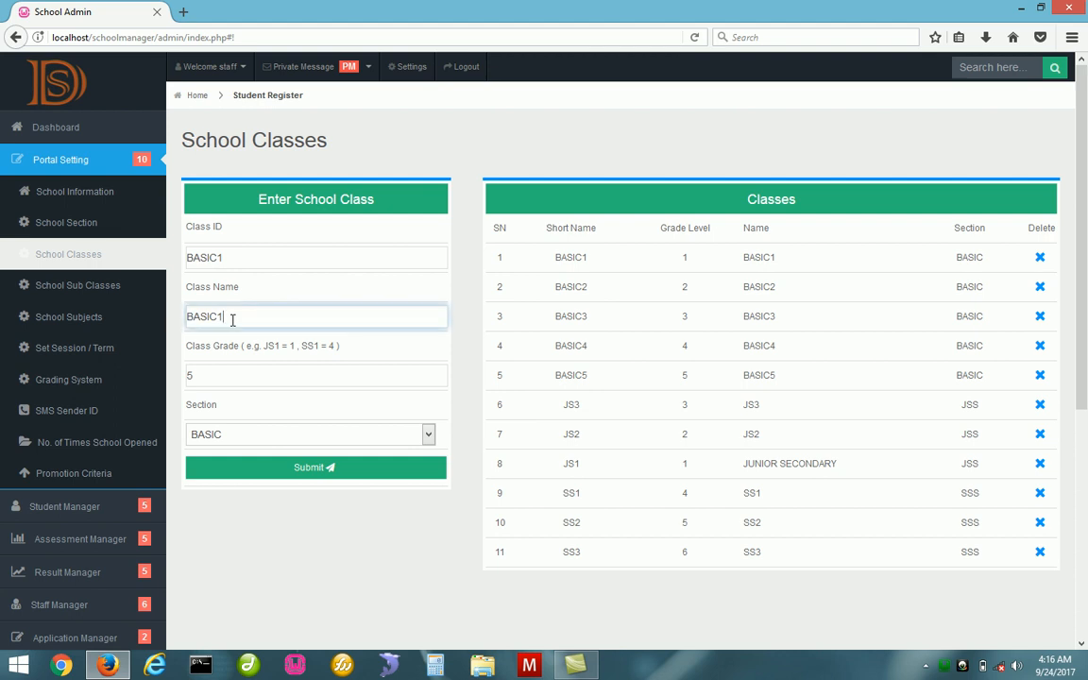
{"action": "key", "text": "BackSpace"}
{"action": "type", "text": "4"}
{"action": "left_click", "coordinate": [193, 375]}
{"action": "key", "text": "BackSpace"}
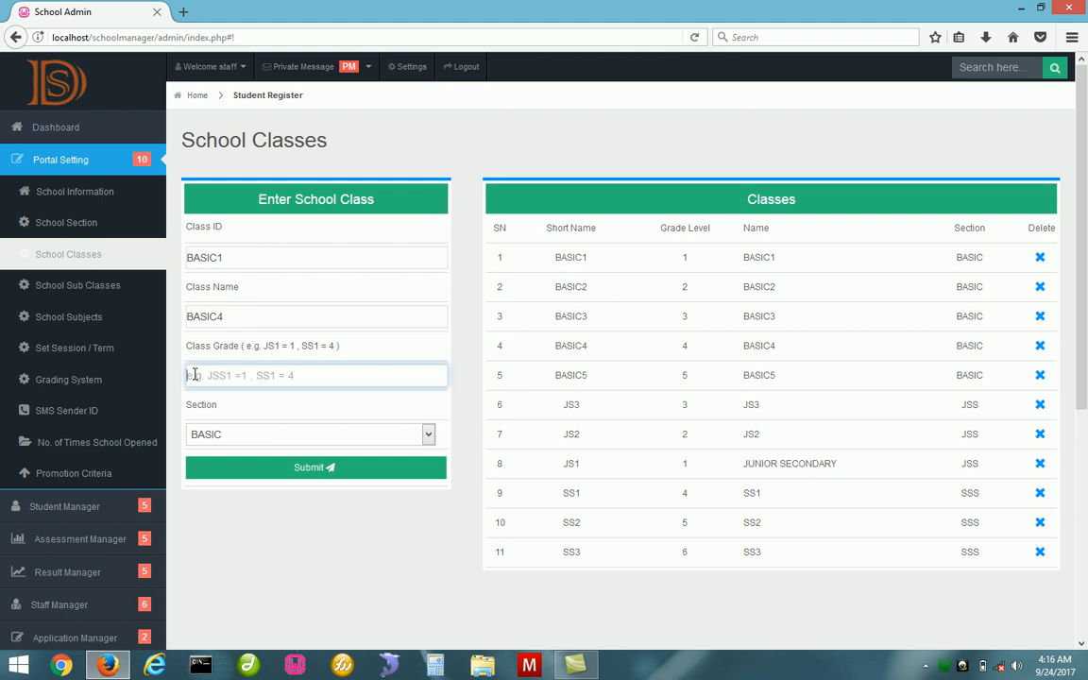
{"action": "type", "text": "4"}
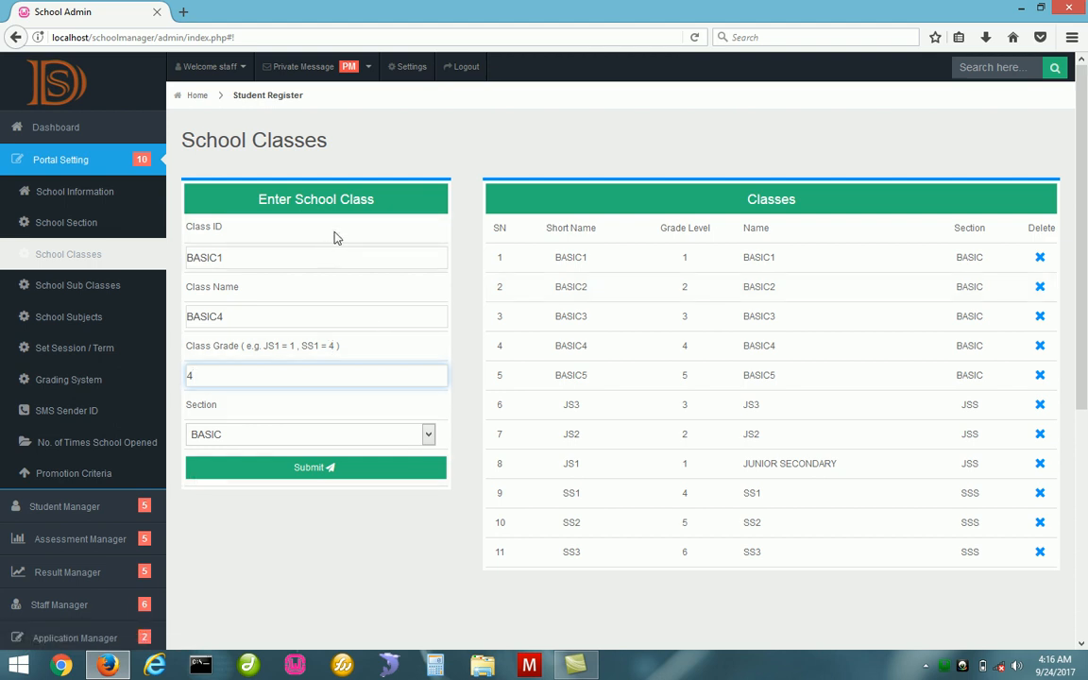
Open the school sub classes settings and enter "A" as both the sub class ID and the sub class name
{"action": "left_click", "coordinate": [75, 287]}
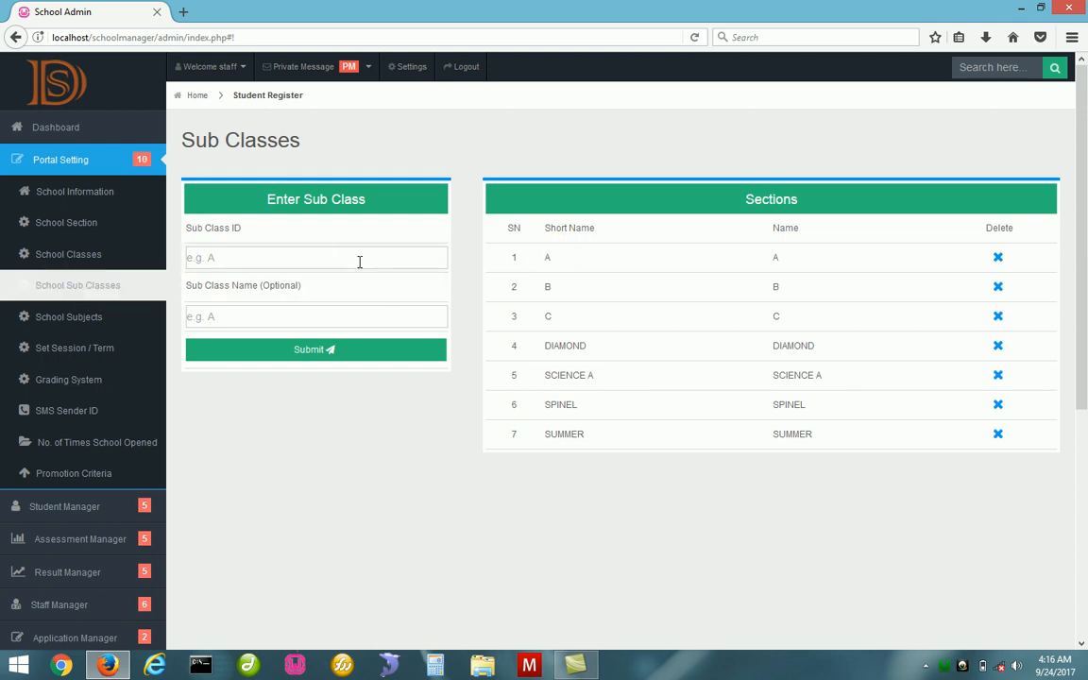
{"action": "left_click", "coordinate": [300, 256]}
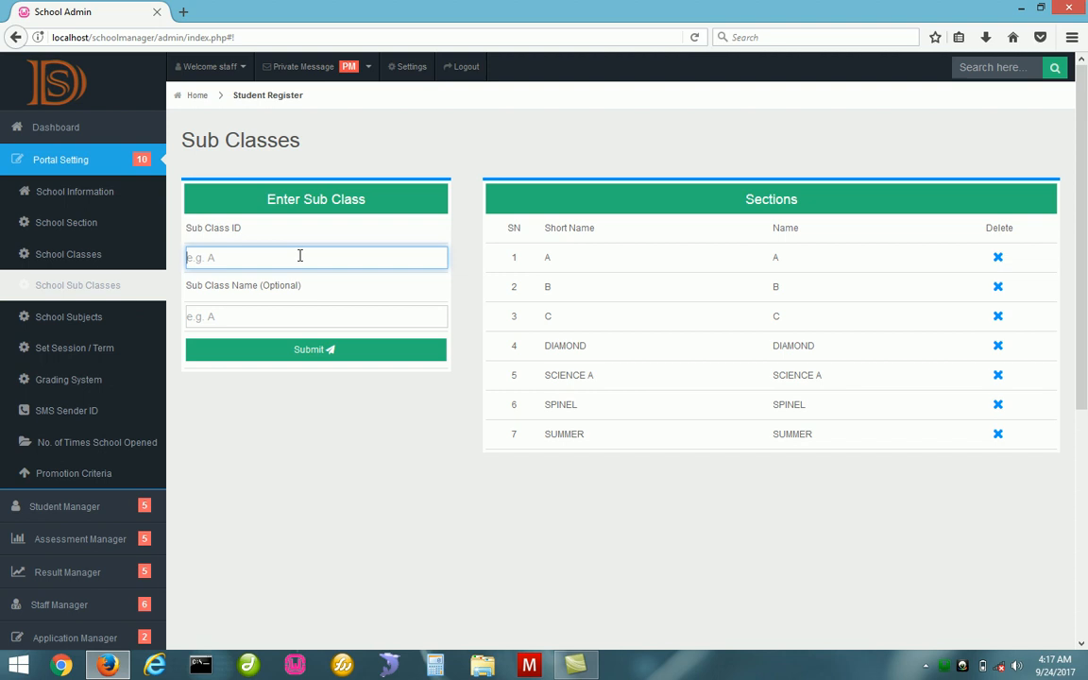
{"action": "type", "text": "A"}
{"action": "left_click", "coordinate": [287, 313]}
{"action": "type", "text": "A"}
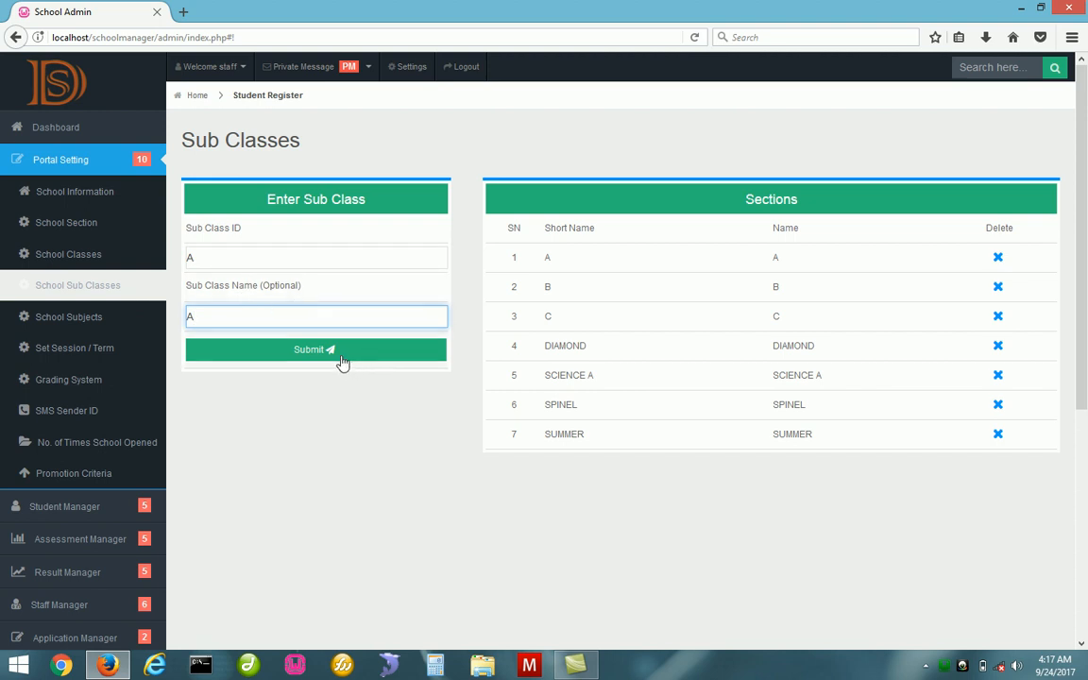
{"action": "left_click", "coordinate": [224, 258]}
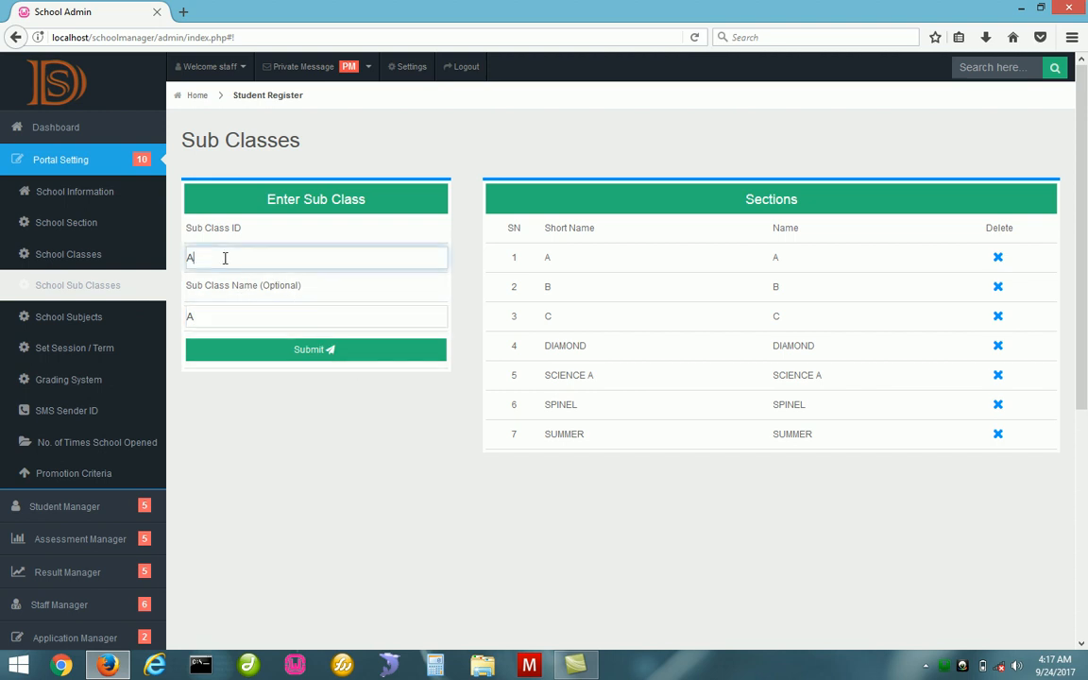
{"action": "left_click", "coordinate": [228, 317]}
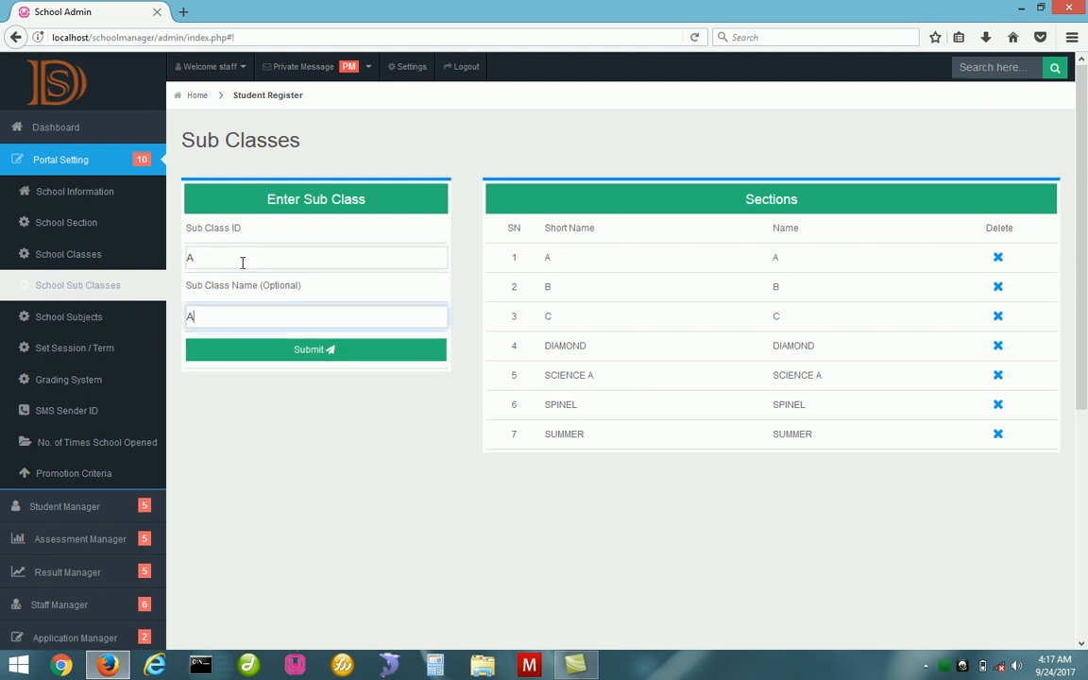
Clear the sub class entry and enter "ANDY" as both the sub class ID and the sub class name
{"action": "left_click", "coordinate": [205, 267]}
{"action": "key", "text": "BackSpace"}
{"action": "left_click", "coordinate": [205, 313]}
{"action": "key", "text": "BackSpace"}
{"action": "left_click", "coordinate": [223, 257]}
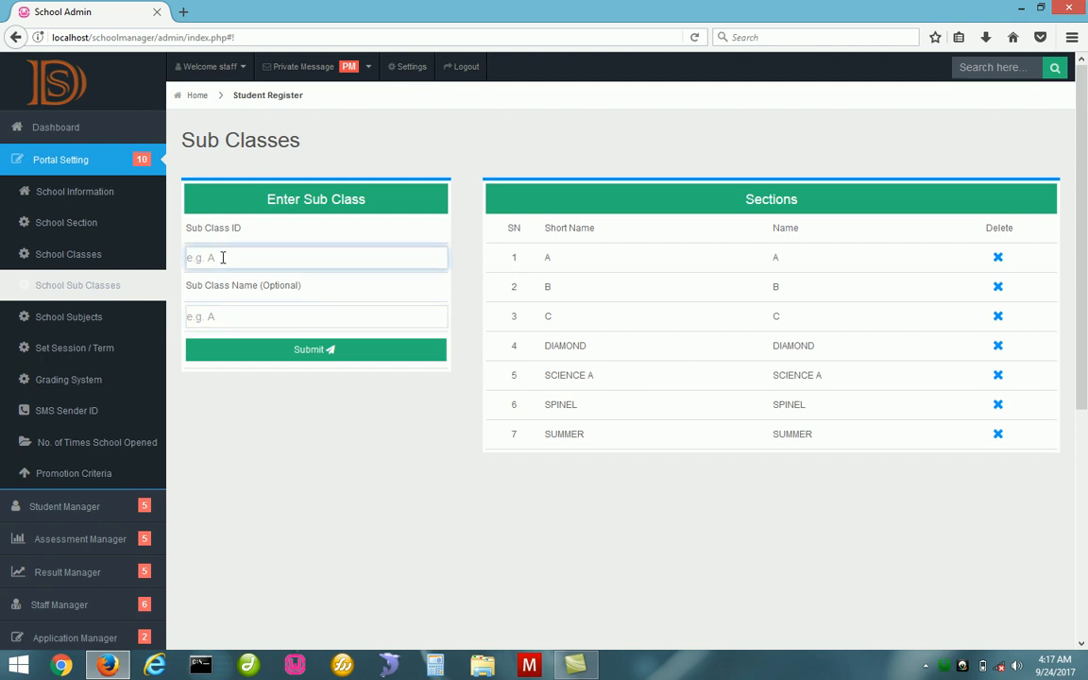
{"action": "type", "text": "ANDY"}
{"action": "left_click", "coordinate": [265, 316]}
{"action": "type", "text": "ANDY"}
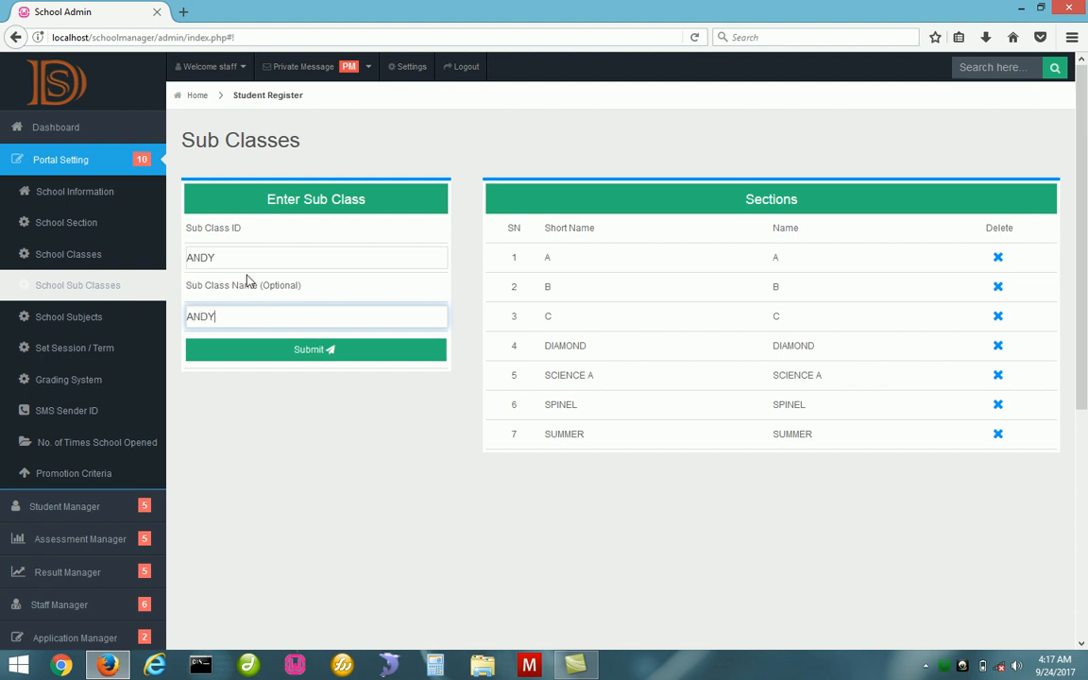
Replace both the sub class ID and the sub class name with "DURBAN"
{"action": "left_click_drag", "start_coordinate": [231, 258], "coordinate": [173, 257]}
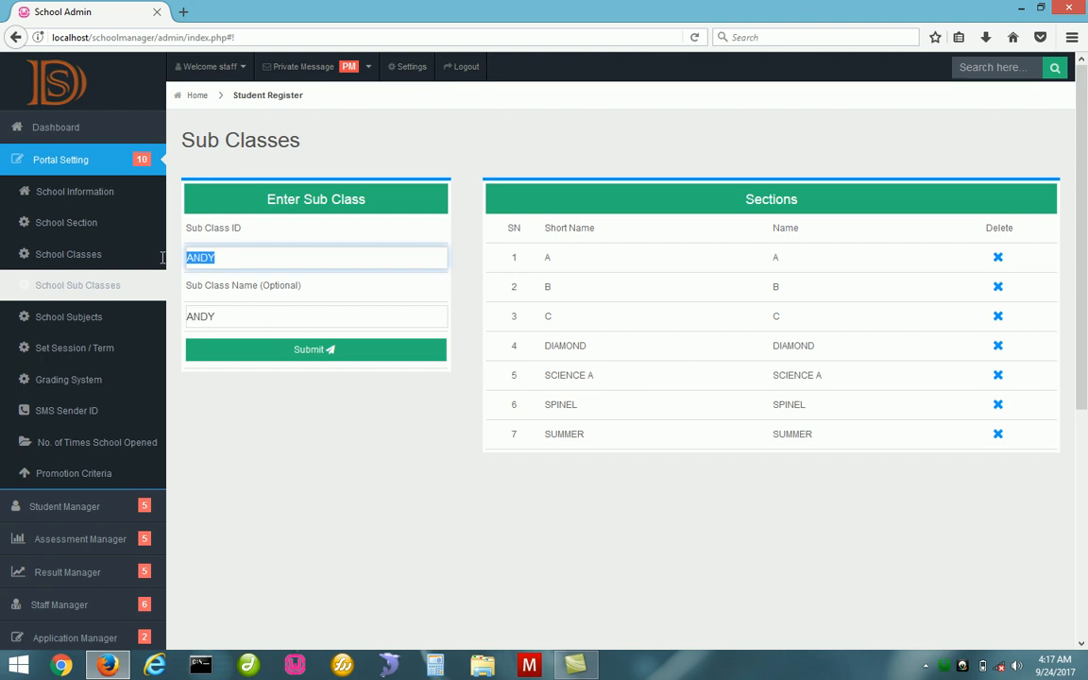
{"action": "type", "text": "D"}
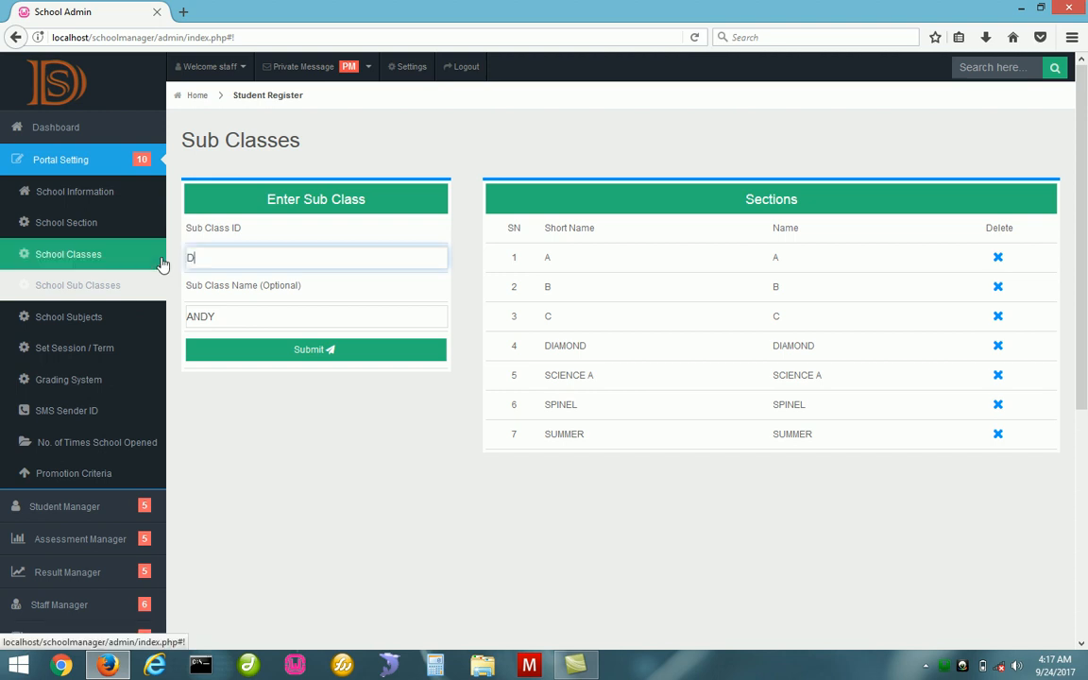
{"action": "type", "text": "URBAN"}
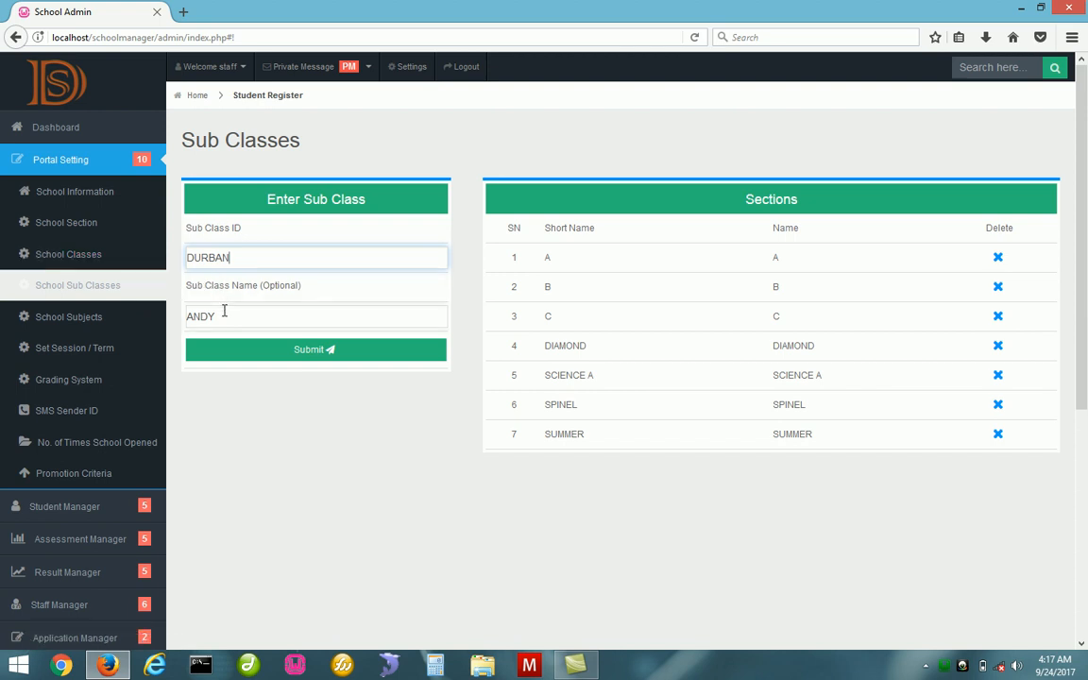
{"action": "left_click_drag", "start_coordinate": [224, 313], "coordinate": [140, 323]}
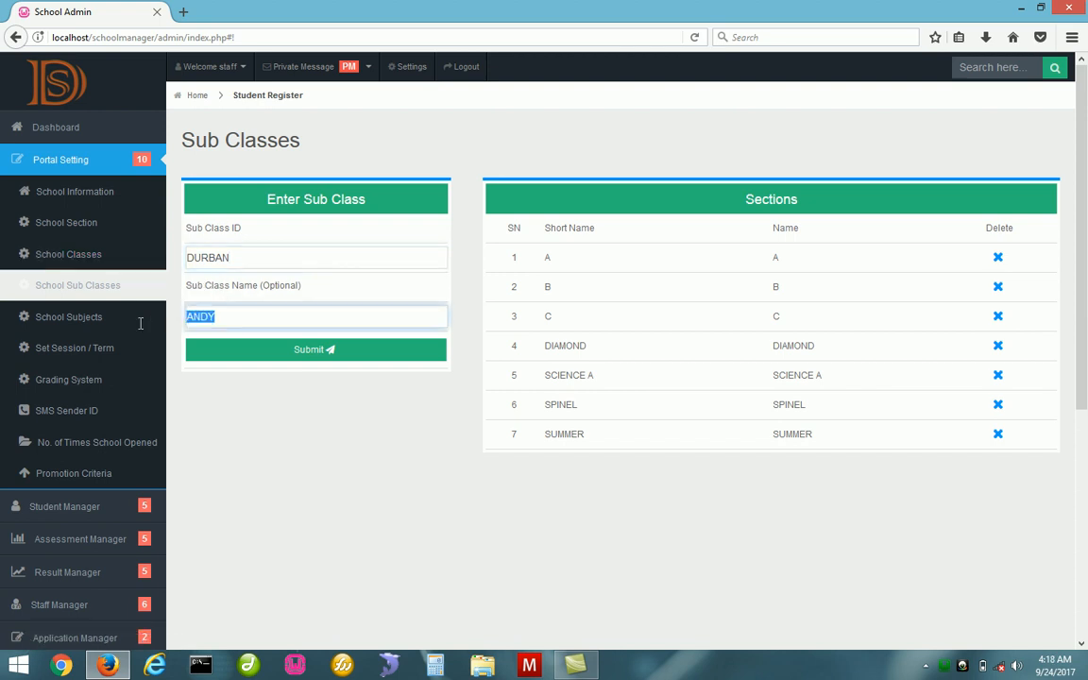
{"action": "type", "text": "DURBAN"}
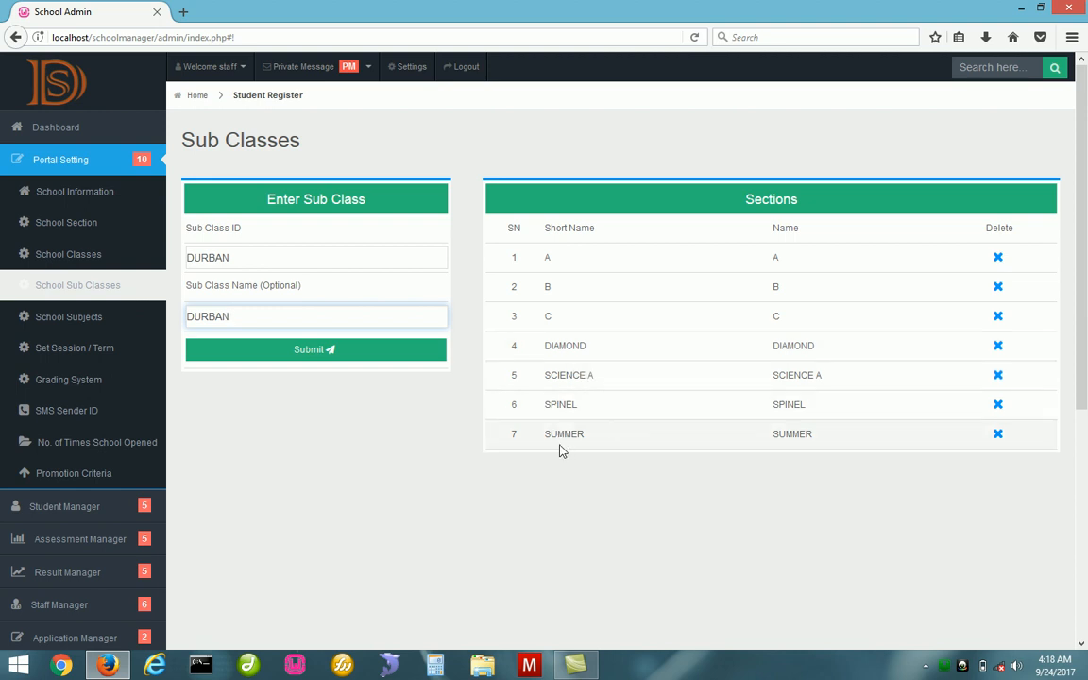
Open the school subjects settings and enter a subject with short name "ENG" and subject name "ENGLISH LANGUAGE"
{"action": "left_click", "coordinate": [67, 319]}
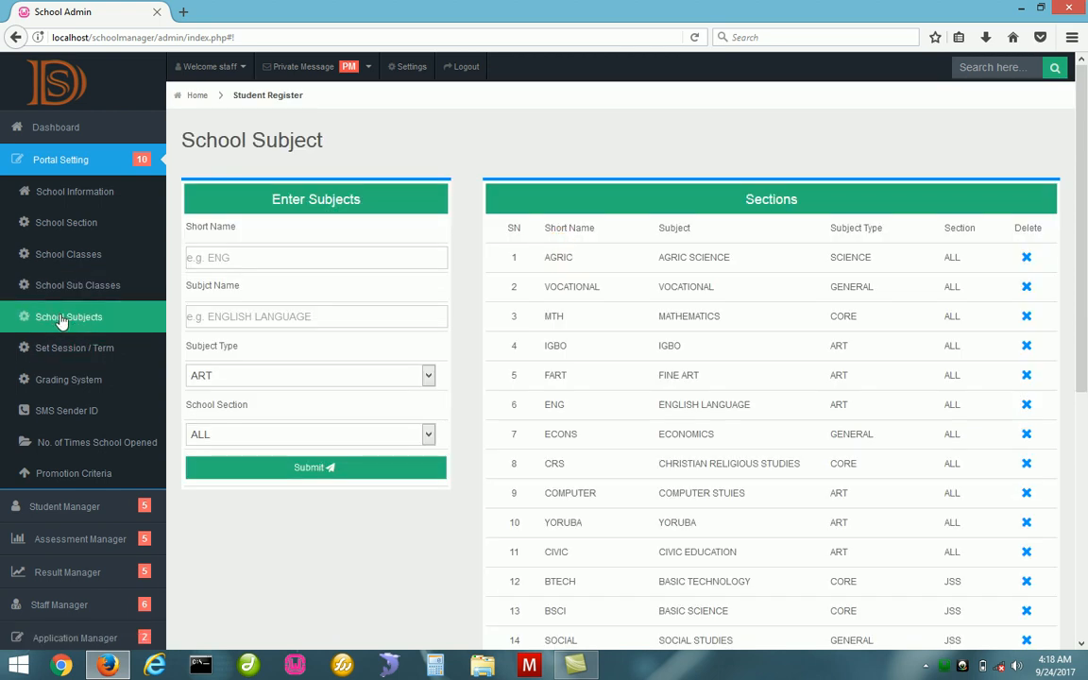
{"action": "left_click", "coordinate": [277, 258]}
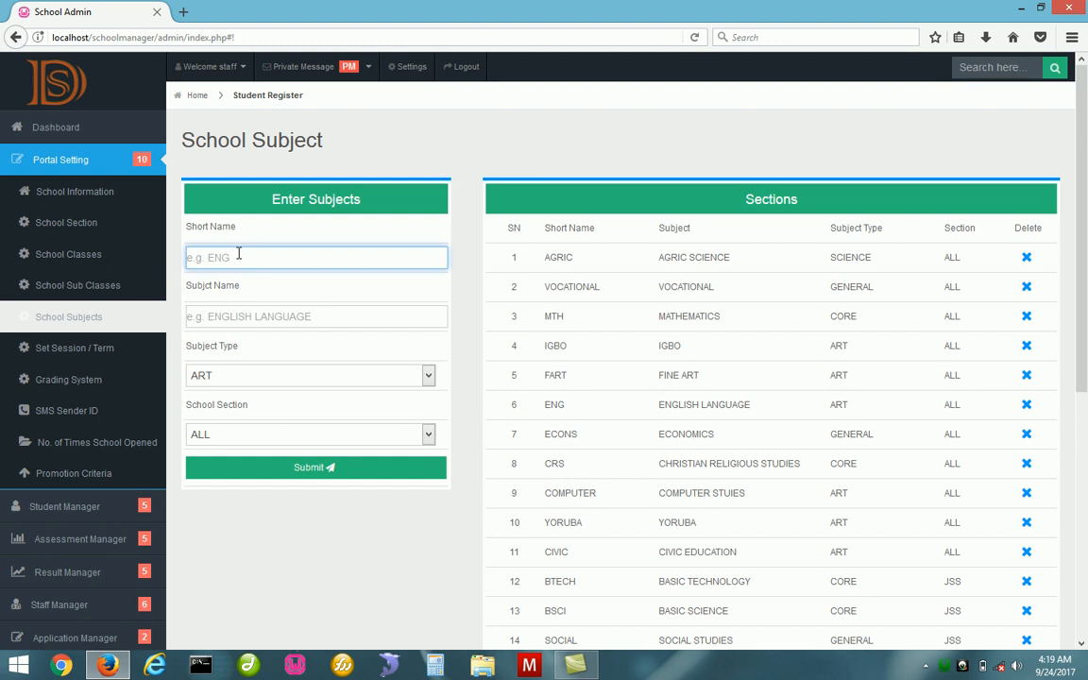
{"action": "type", "text": "eNG"}
{"action": "key", "text": "BackSpace"}
{"action": "key", "text": "BackSpace"}
{"action": "key", "text": "BackSpace"}
{"action": "type", "text": "ENG"}
{"action": "left_click", "coordinate": [214, 319]}
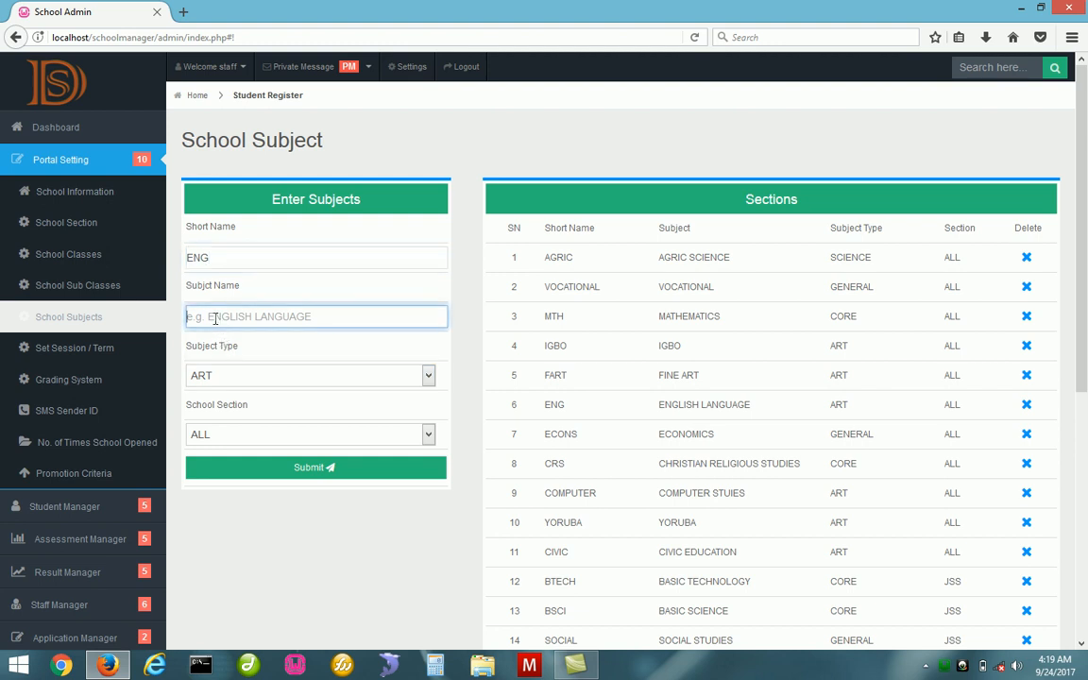
{"action": "type", "text": "E"}
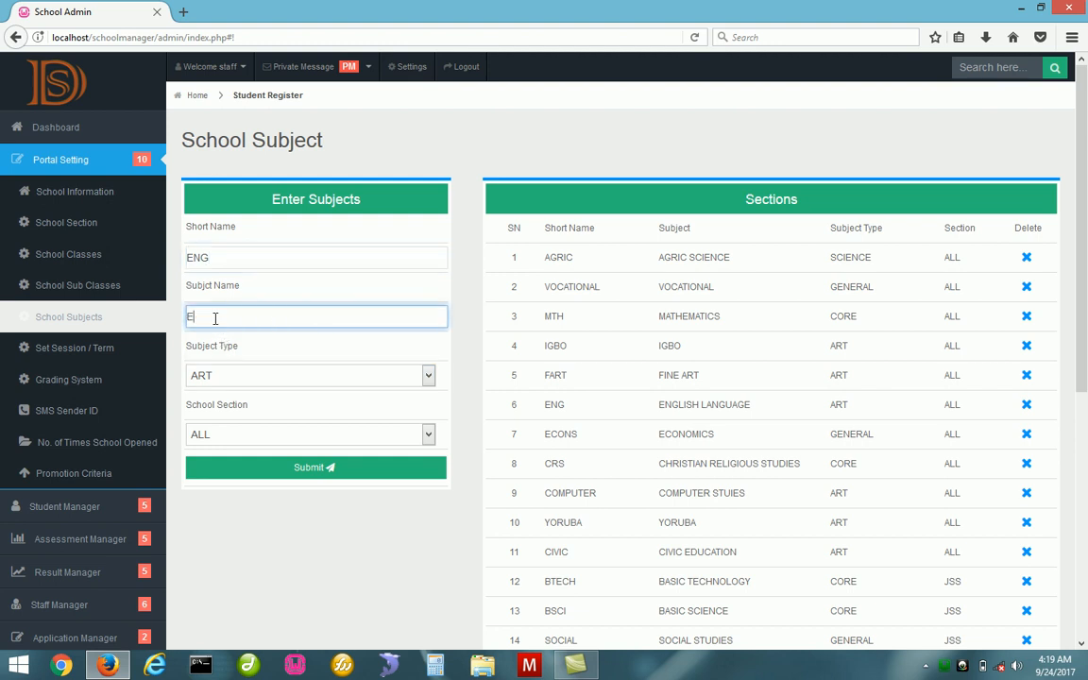
{"action": "type", "text": "NGLISH LANGUAGE"}
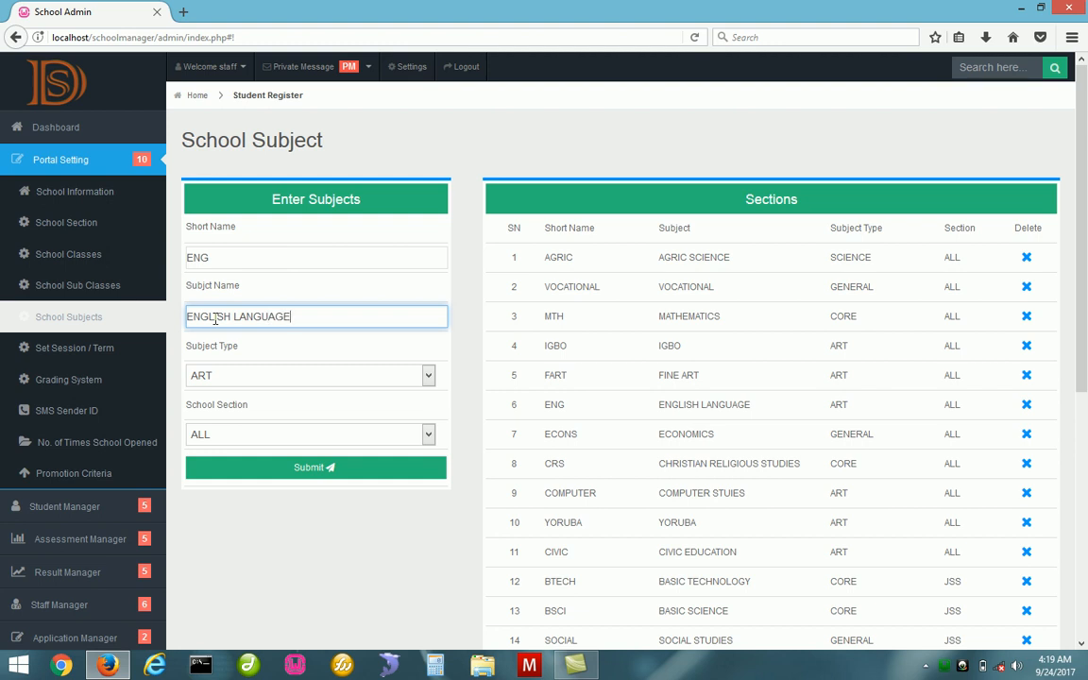
Set the English Language entry's subject type to CORE and its school section to ALL
{"action": "left_click", "coordinate": [298, 380]}
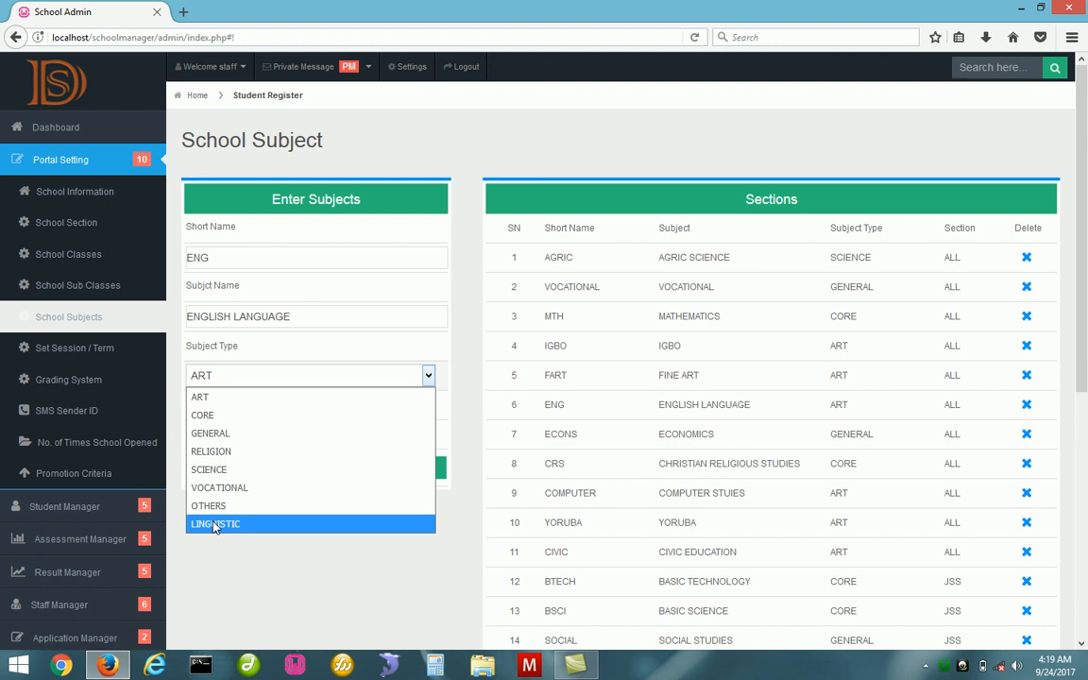
{"action": "left_click", "coordinate": [210, 416]}
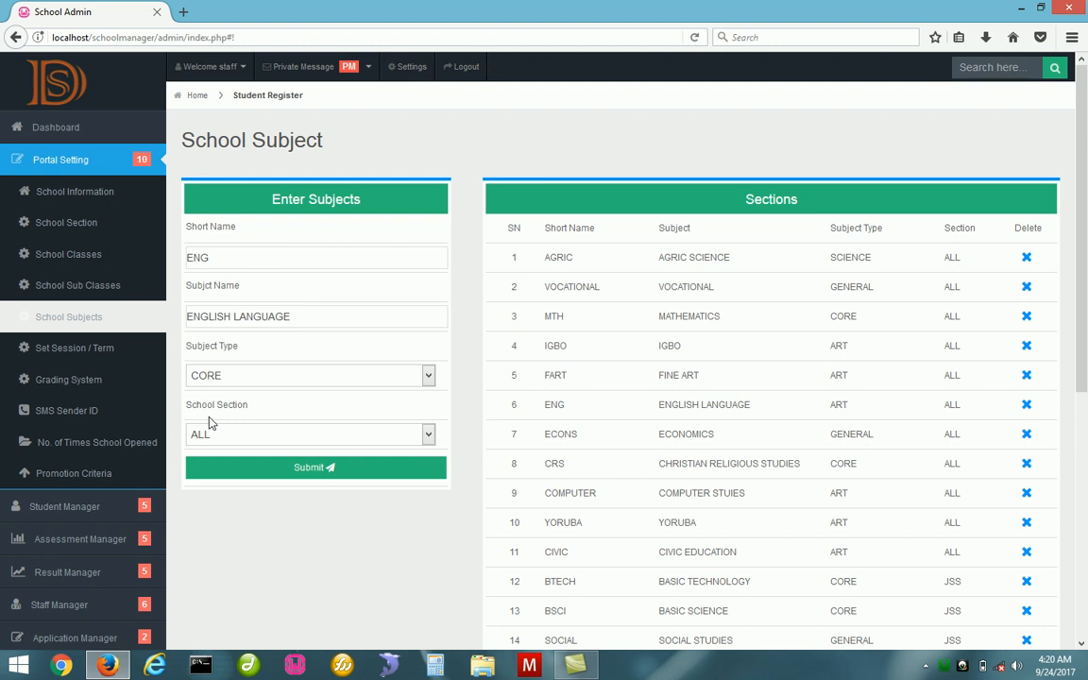
{"action": "left_click", "coordinate": [289, 441]}
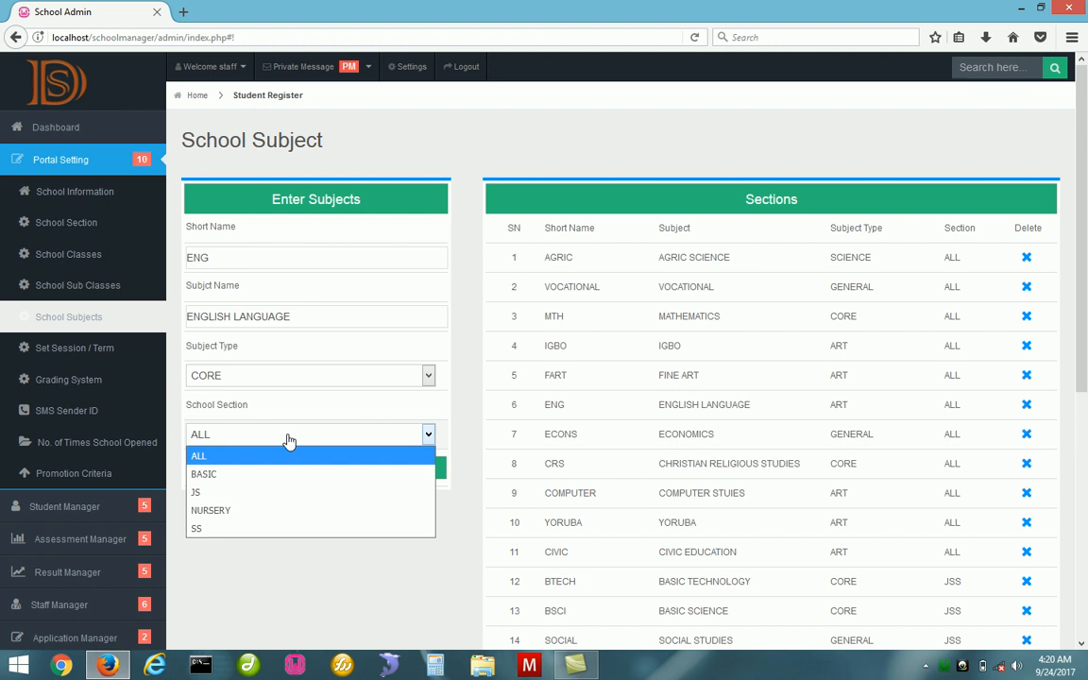
{"action": "left_click", "coordinate": [218, 457]}
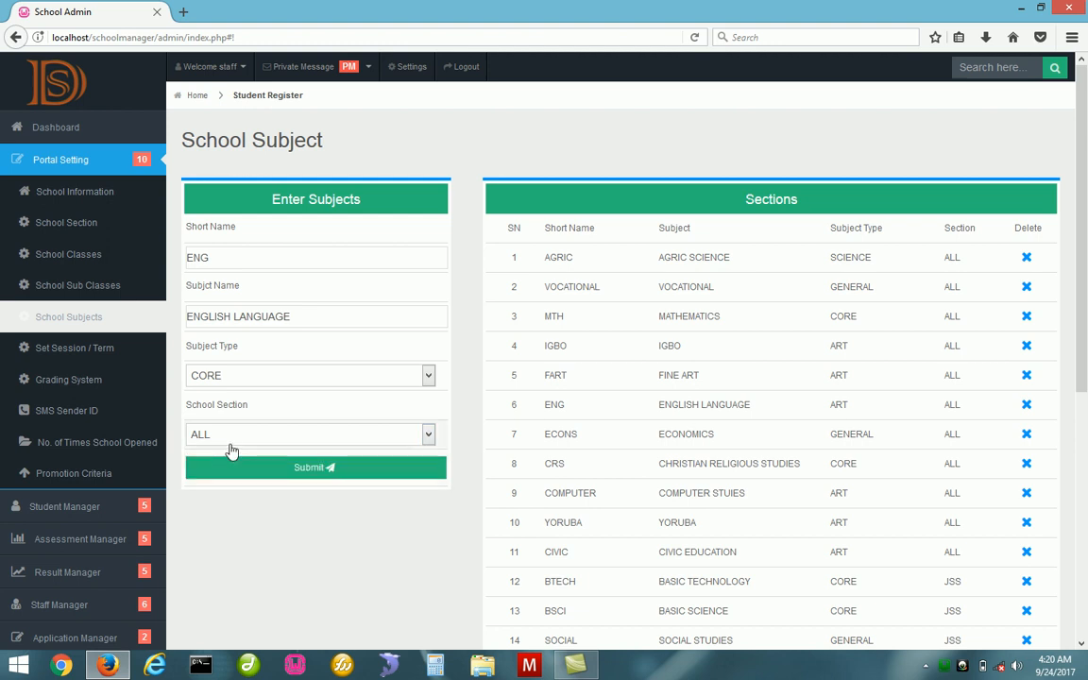
{"action": "left_click", "coordinate": [231, 435]}
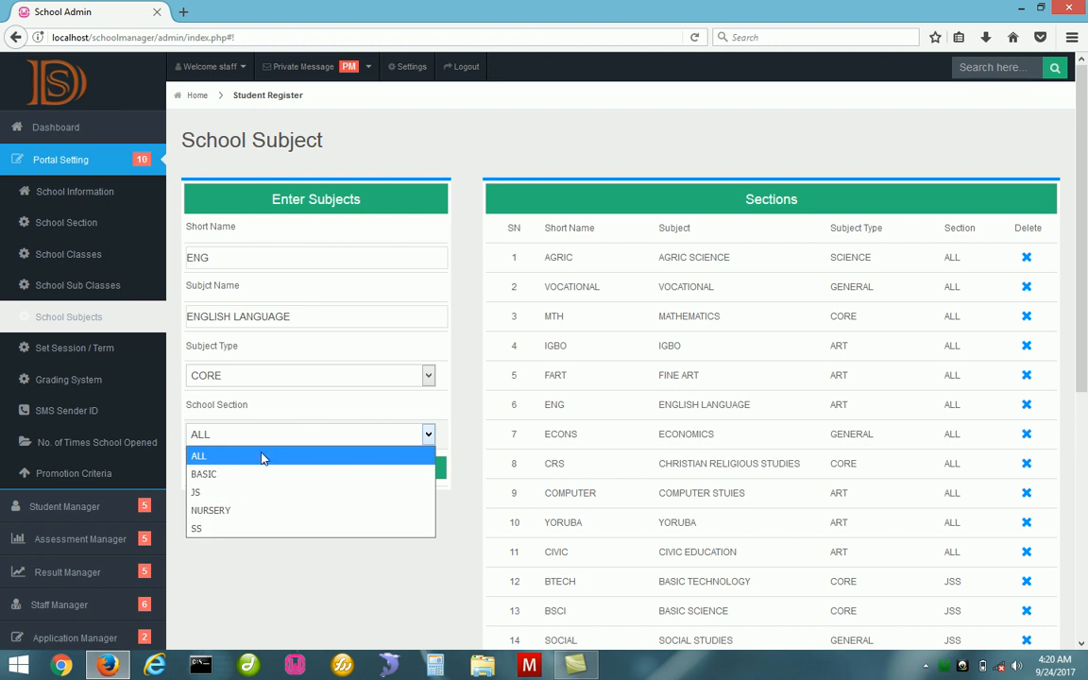
{"action": "left_click", "coordinate": [263, 458]}
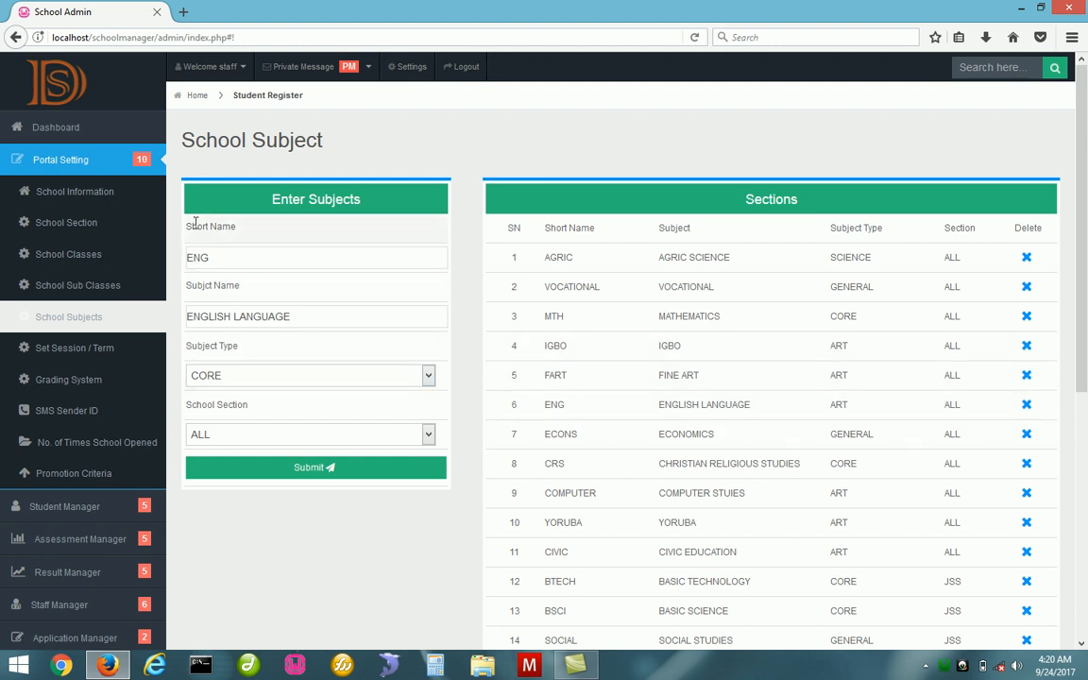
Change the subject entry to short name "CHEM" and name "CHEMISTRY", with subject type SCIENCE and school section SS
{"action": "left_click_drag", "start_coordinate": [219, 265], "coordinate": [135, 233]}
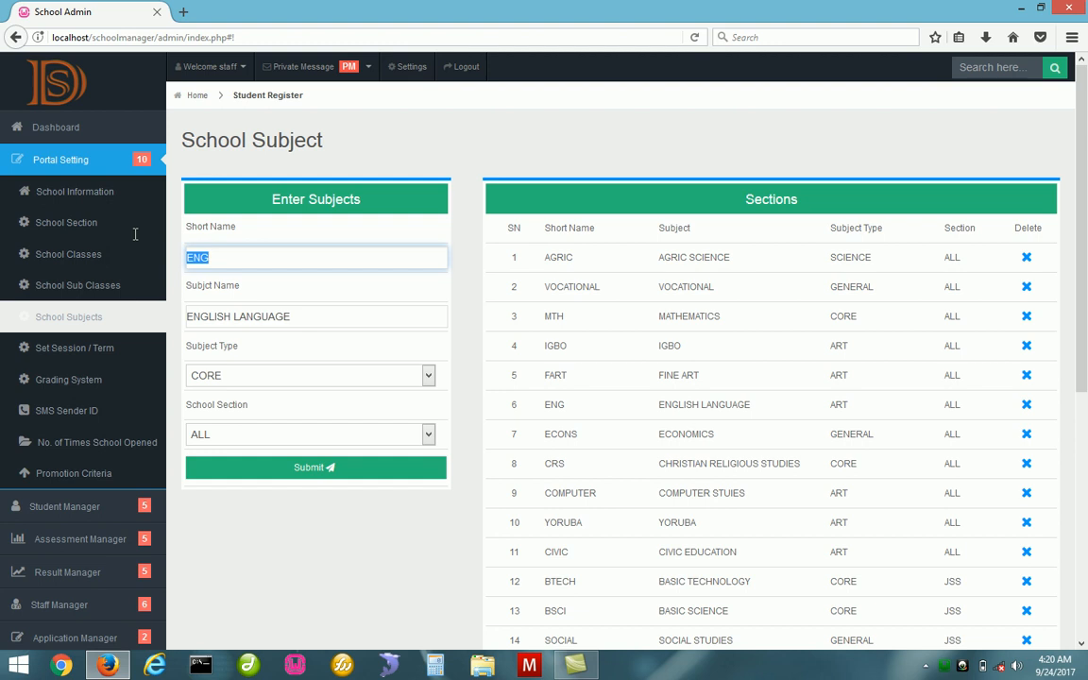
{"action": "type", "text": "CHEM"}
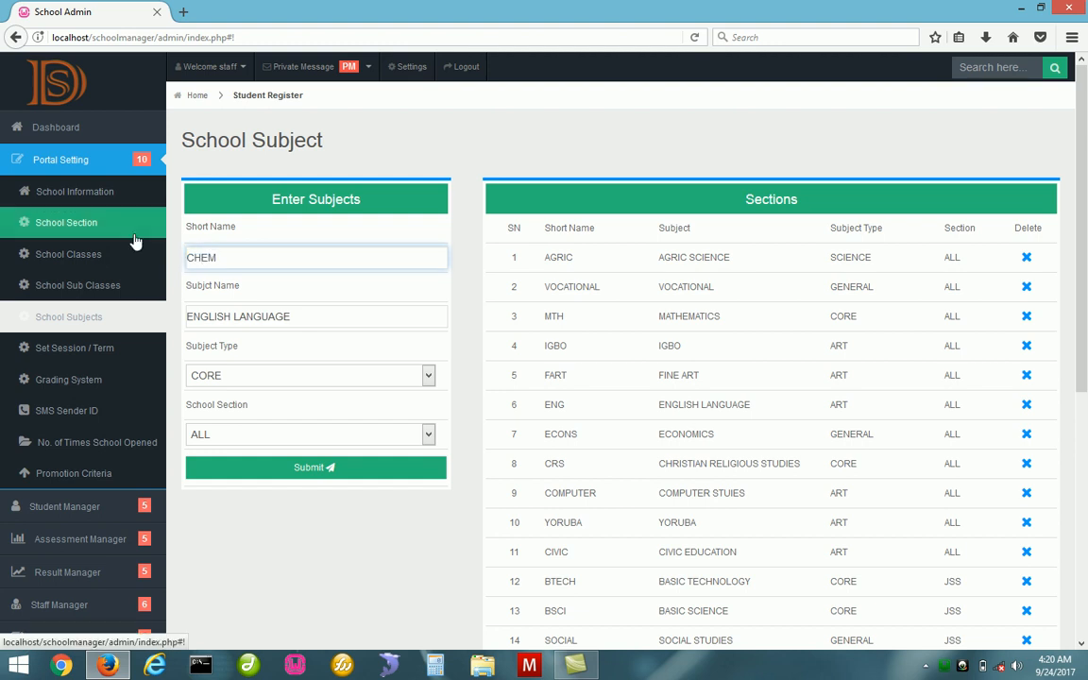
{"action": "left_click_drag", "start_coordinate": [310, 317], "coordinate": [175, 320]}
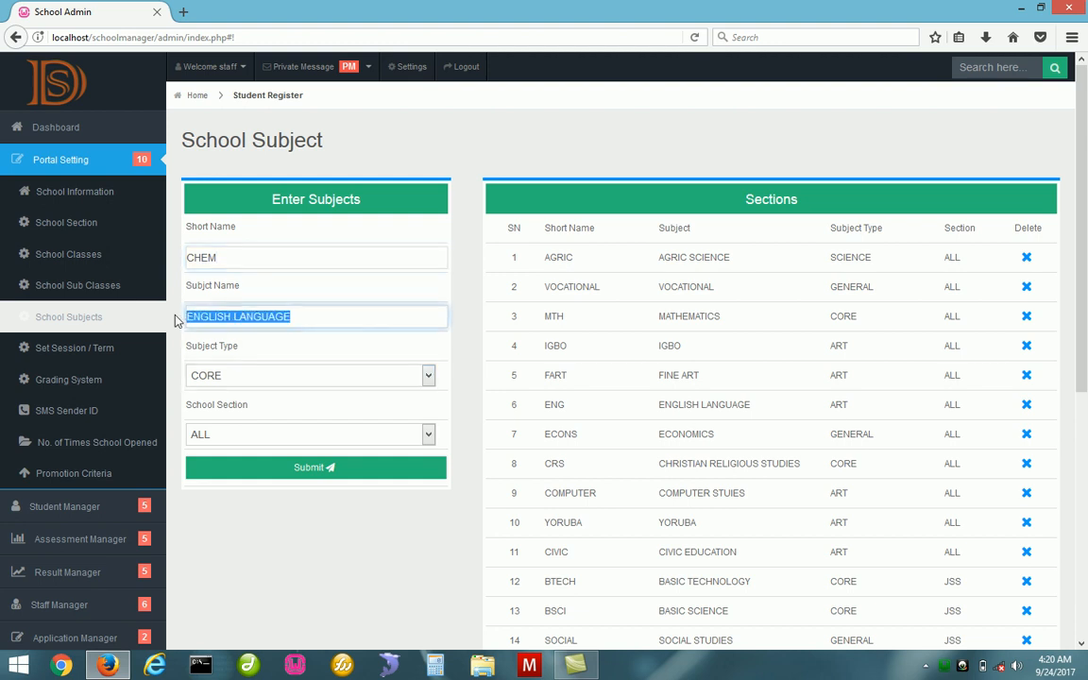
{"action": "type", "text": "CHEMISTRY"}
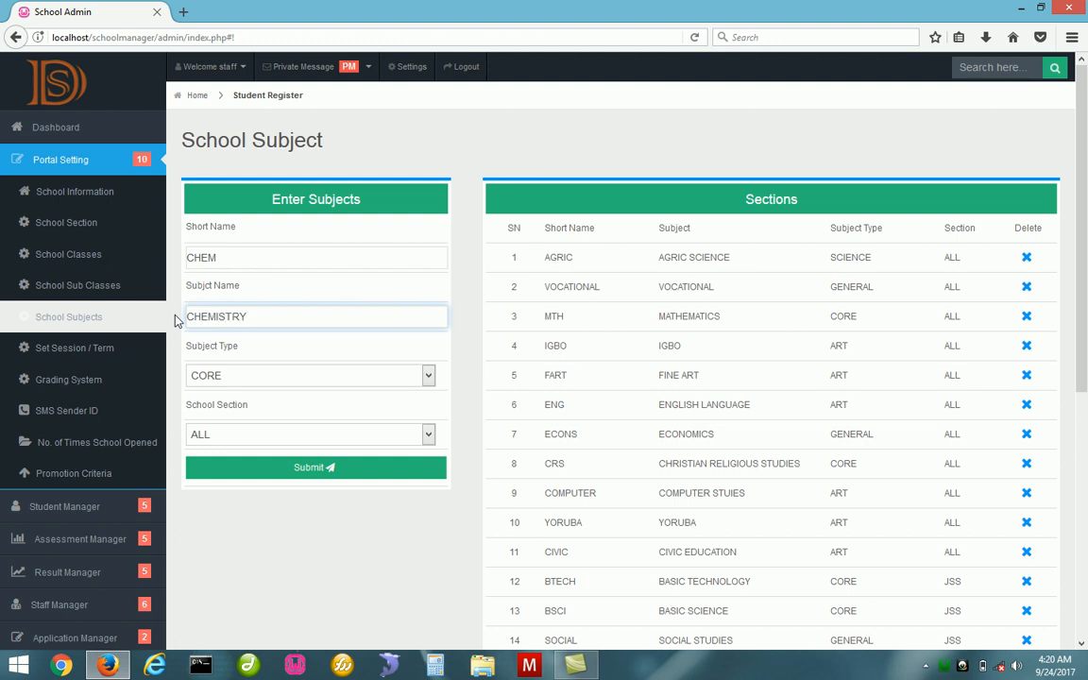
{"action": "left_click", "coordinate": [235, 379]}
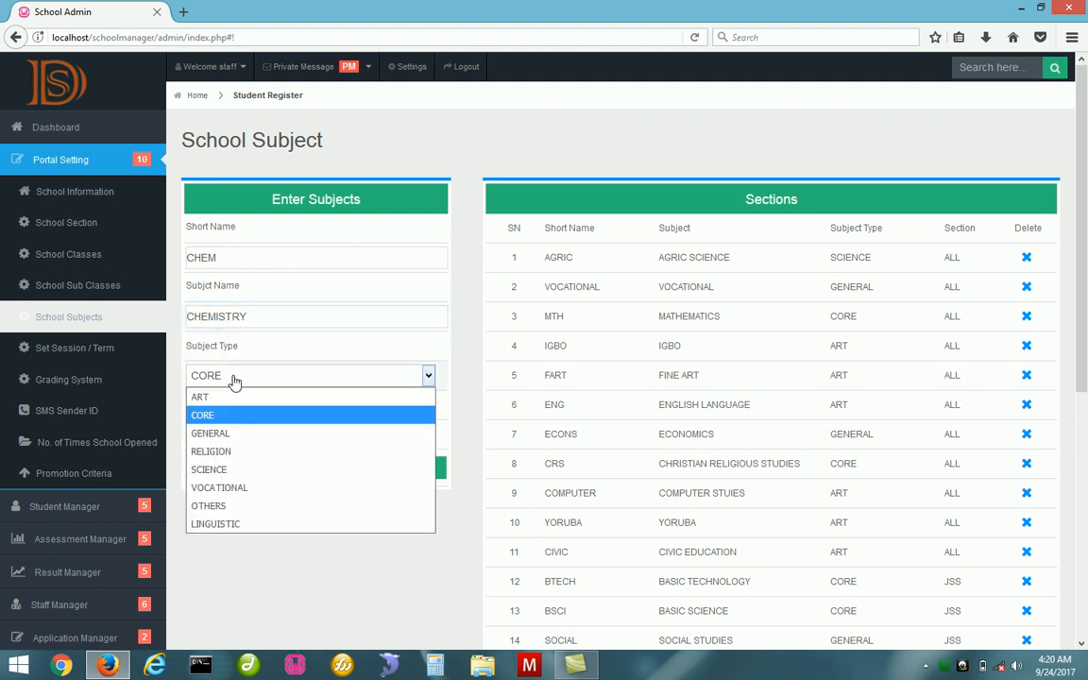
{"action": "left_click", "coordinate": [229, 470]}
{"action": "left_click", "coordinate": [267, 437]}
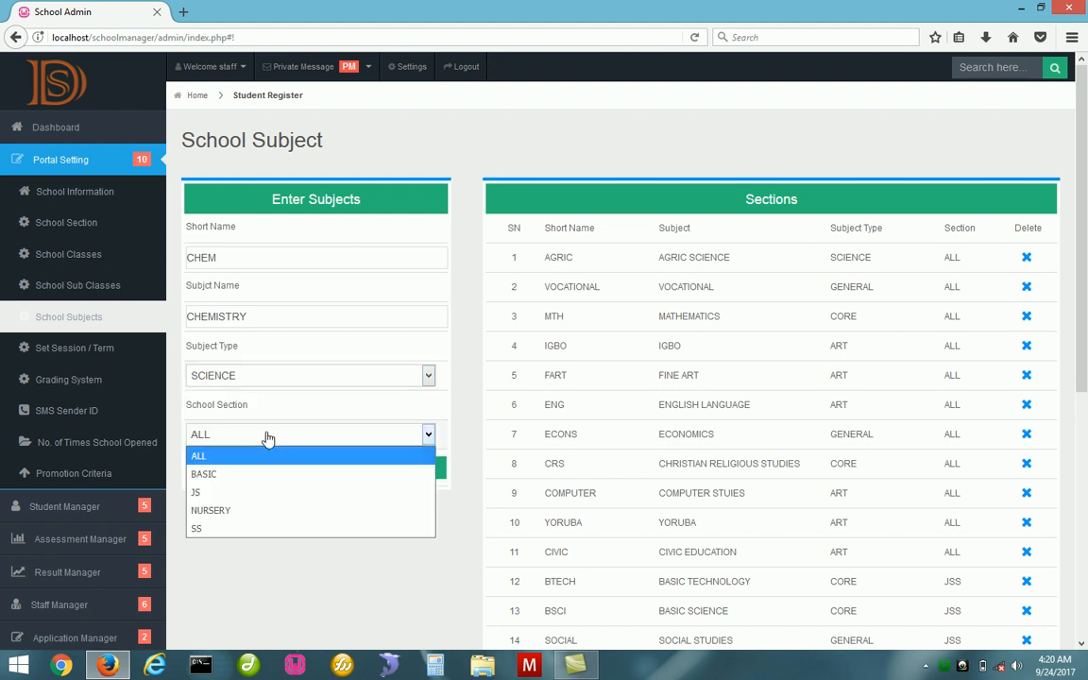
{"action": "left_click", "coordinate": [213, 529]}
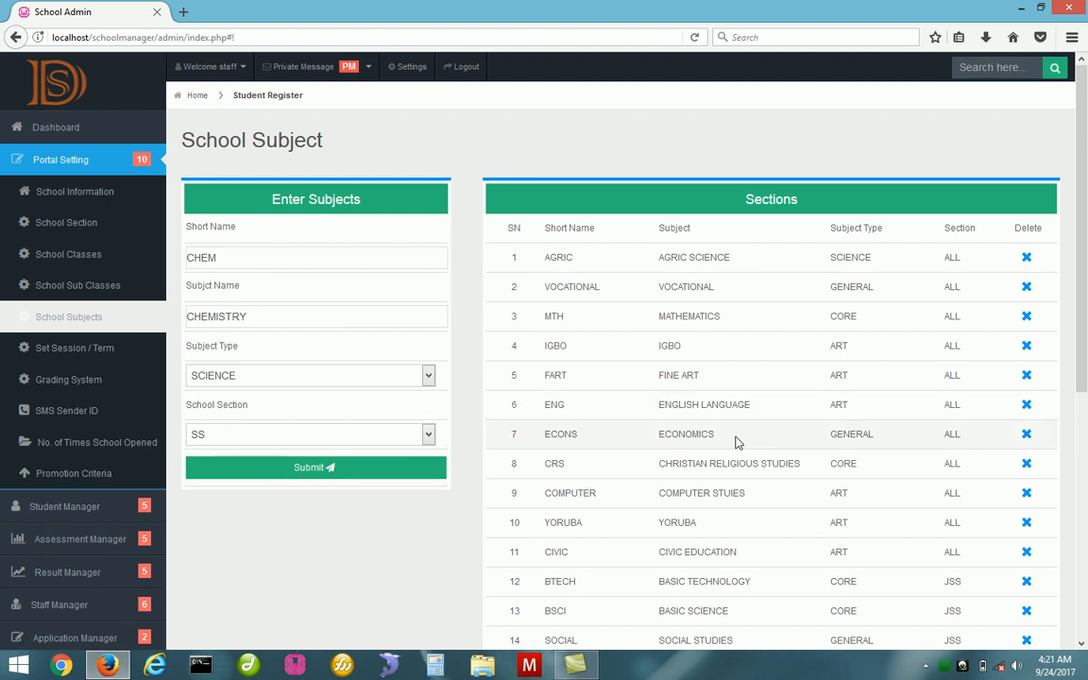
Open the session and term settings and set the current session to 2017/2018
{"action": "scroll", "coordinate": [1087, 359], "scroll_direction": "down", "scroll_amount": 1}
{"action": "mouse_move", "coordinate": [1086, 359]}
{"action": "left_mouse_down"}
{"action": "mouse_move", "coordinate": [1086, 516]}
{"action": "mouse_move", "coordinate": [1086, 338]}
{"action": "left_mouse_up"}
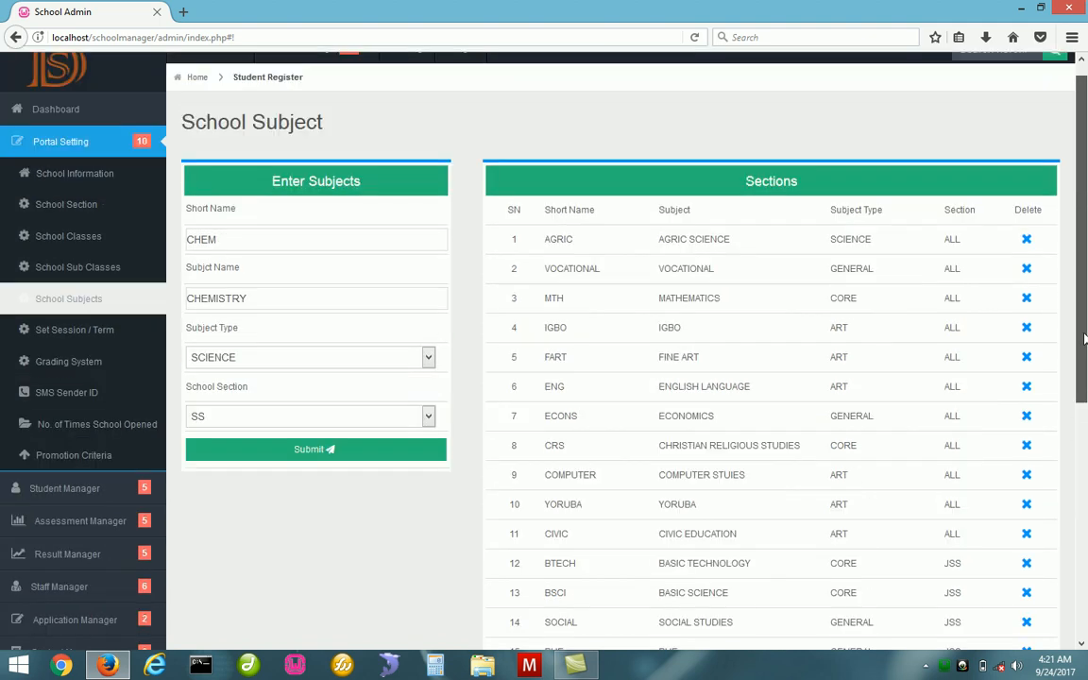
{"action": "mouse_move", "coordinate": [118, 642]}
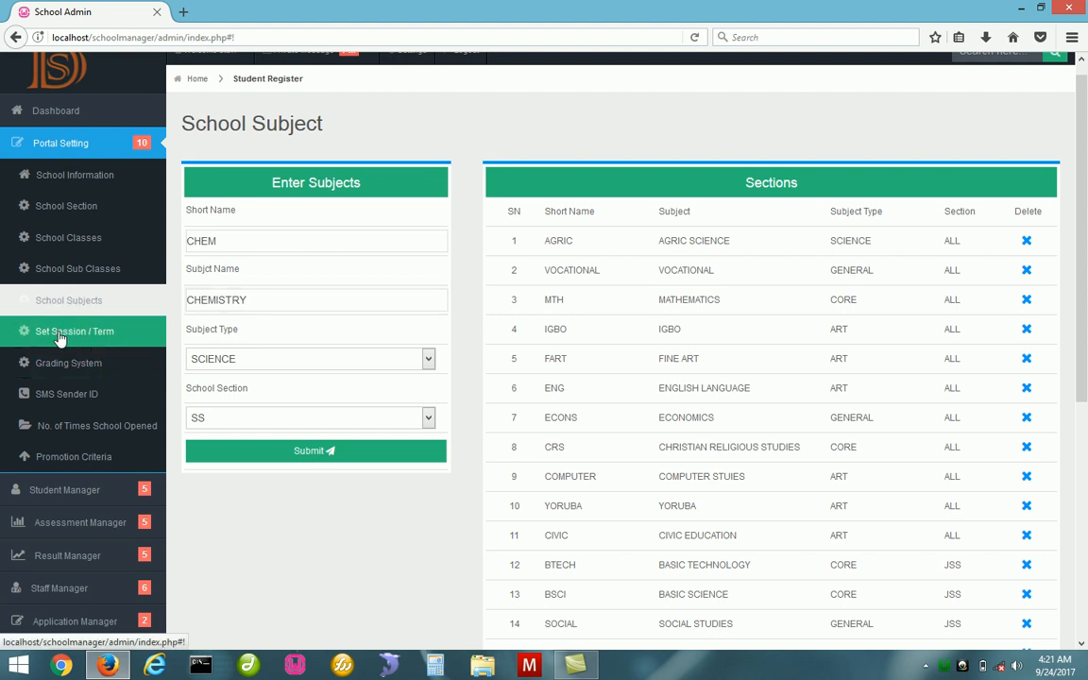
{"action": "left_click", "coordinate": [104, 336]}
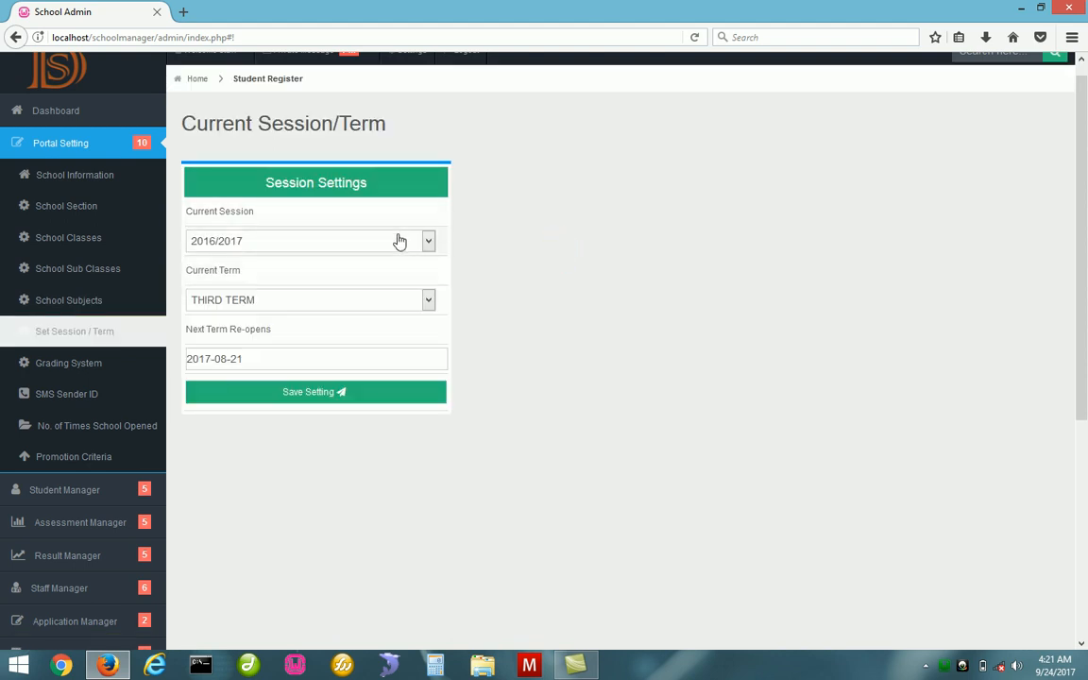
{"action": "left_click", "coordinate": [400, 241]}
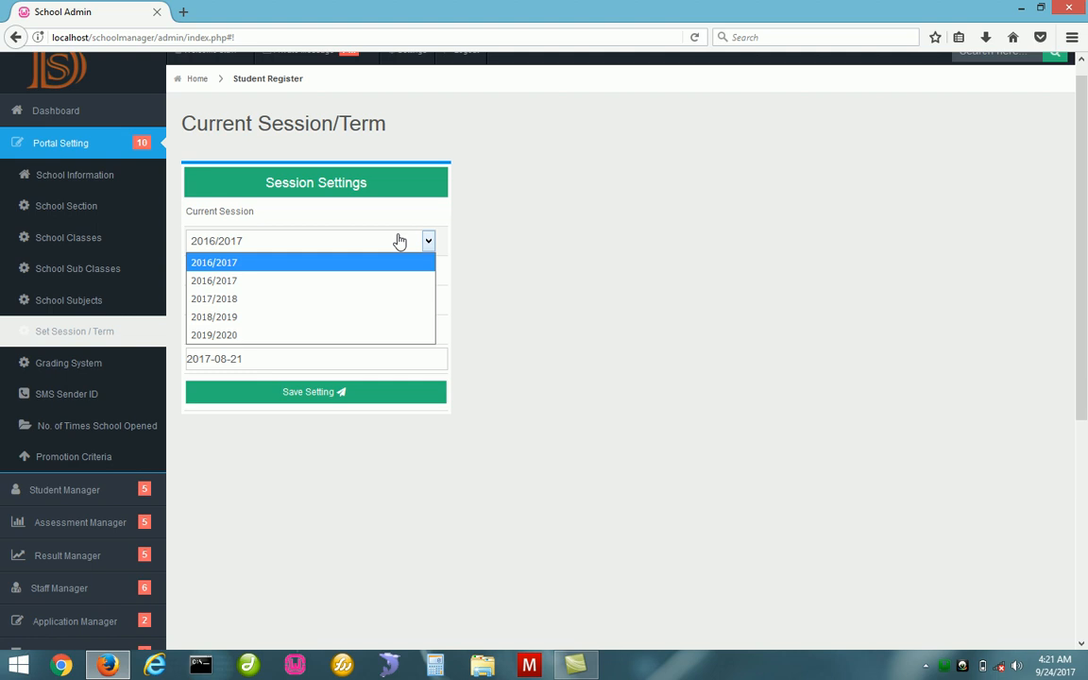
{"action": "left_click", "coordinate": [232, 303]}
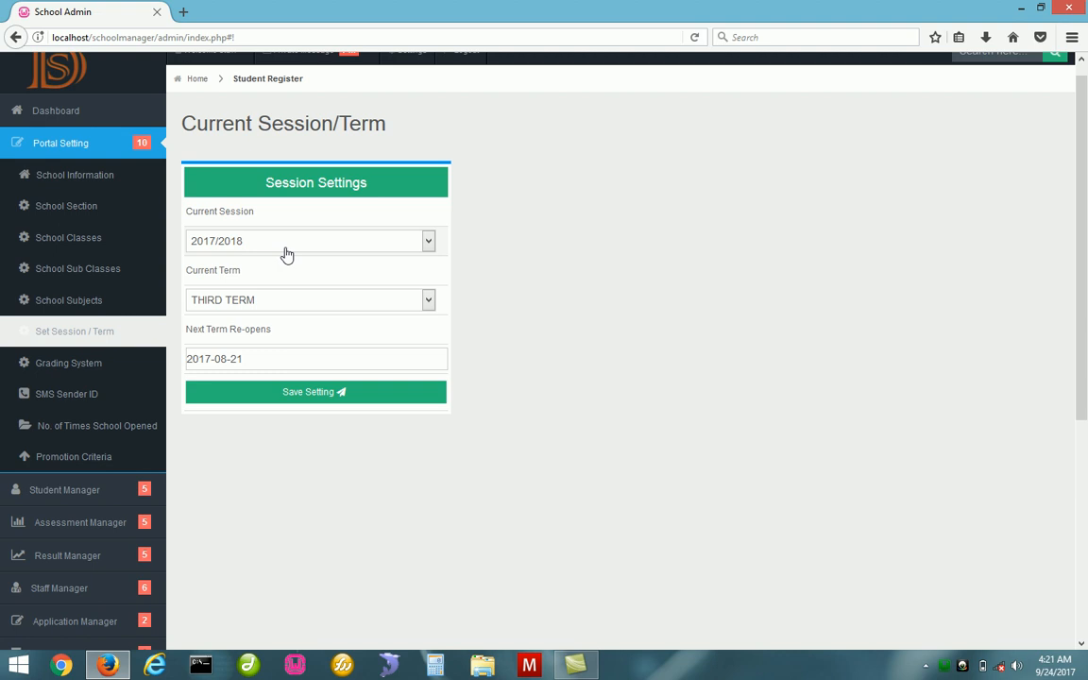
Set the current term to FIRST TERM and view the calendar for the next term's reopening date
{"action": "left_click", "coordinate": [300, 300]}
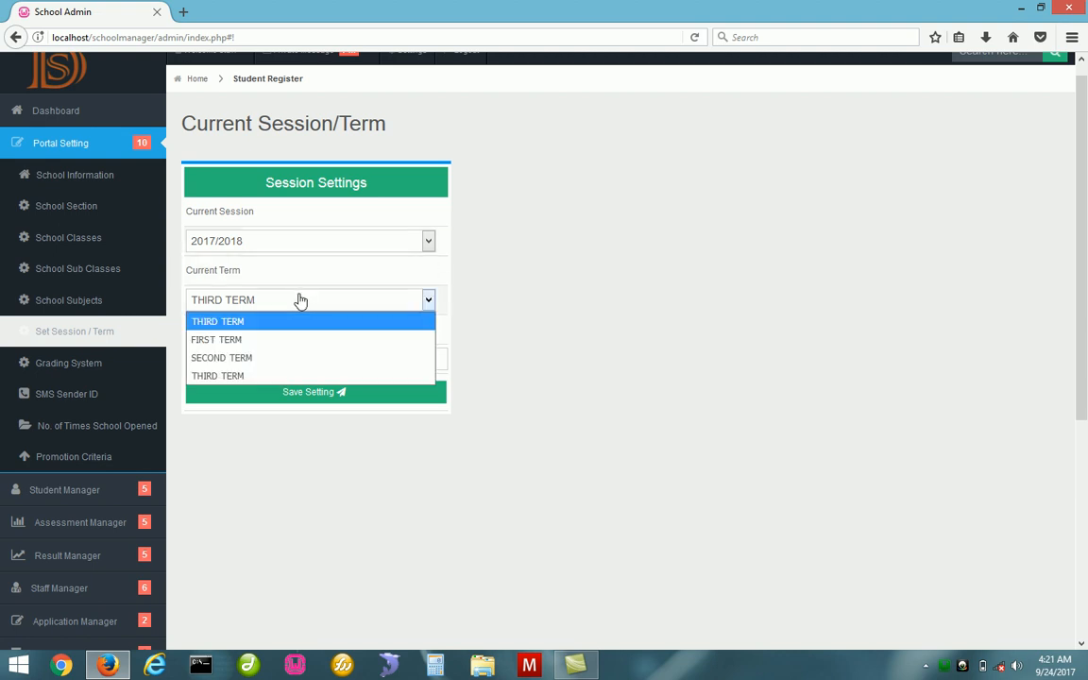
{"action": "left_click", "coordinate": [203, 340]}
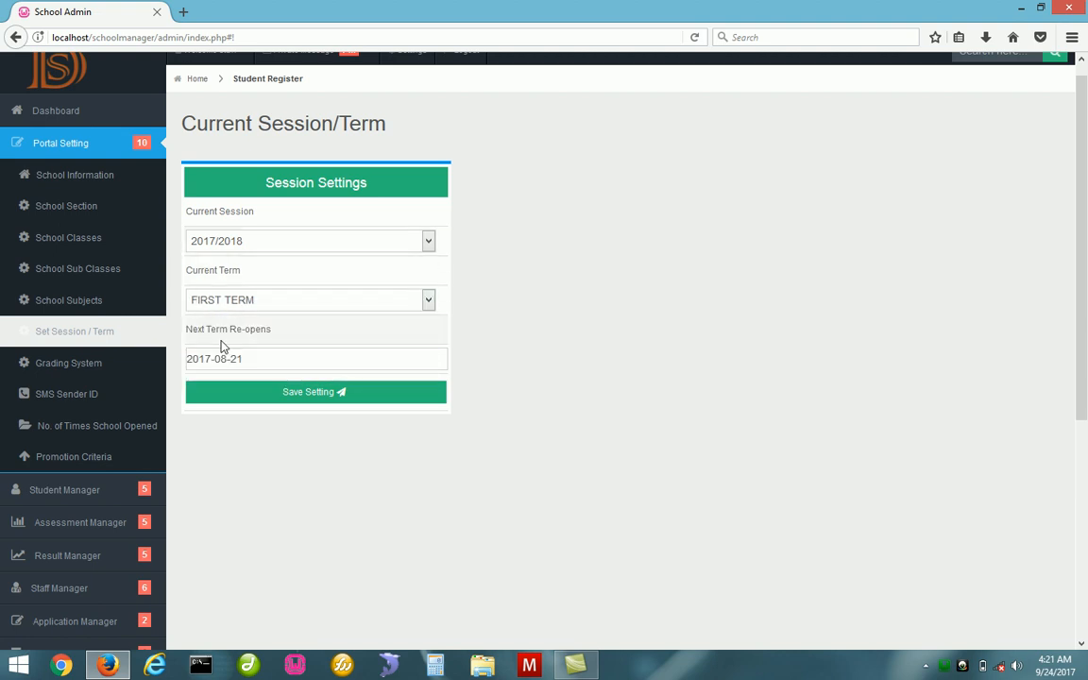
{"action": "left_click", "coordinate": [262, 359]}
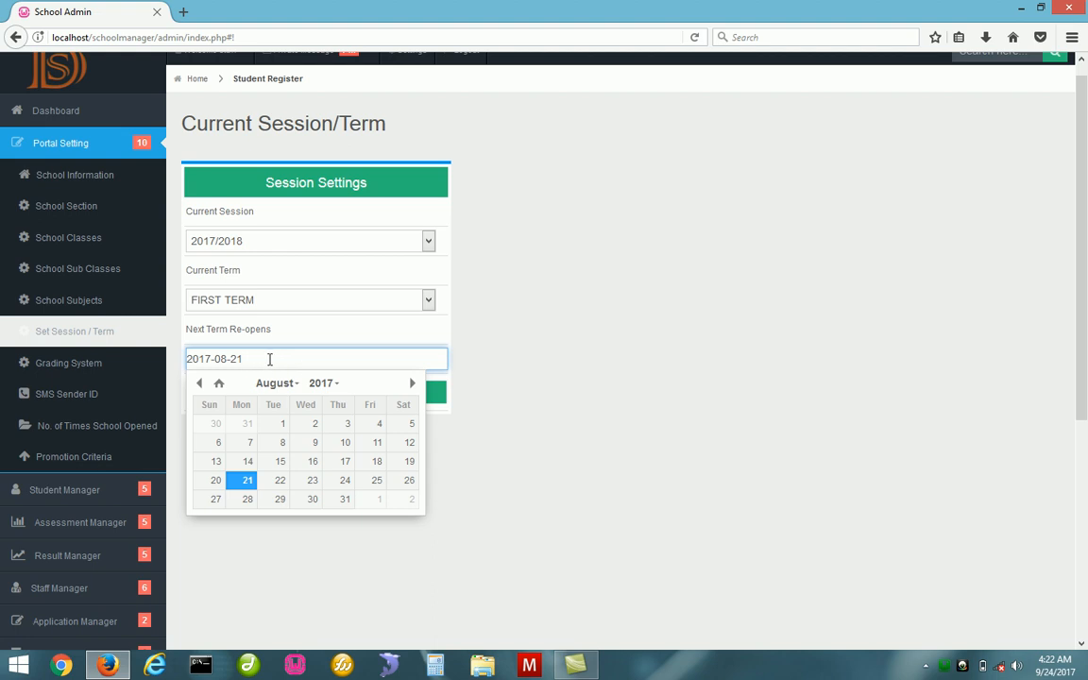
{"action": "left_click", "coordinate": [604, 365]}
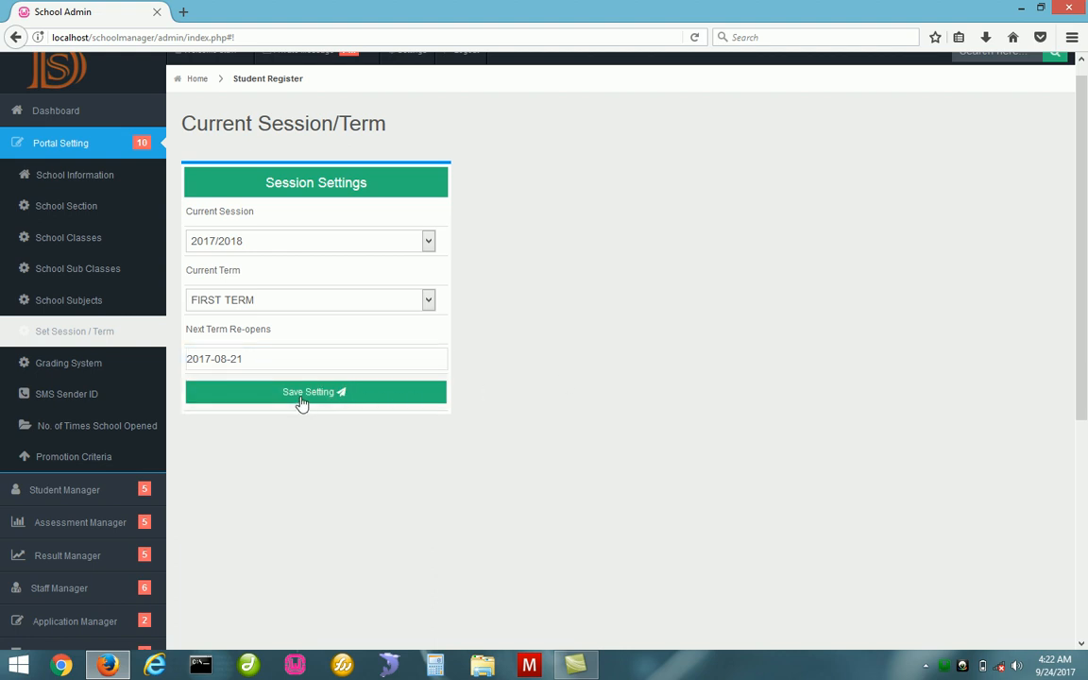
Open the grading system settings and enter a grade F with lower bound 0 and upper bound 39
{"action": "left_click", "coordinate": [81, 366]}
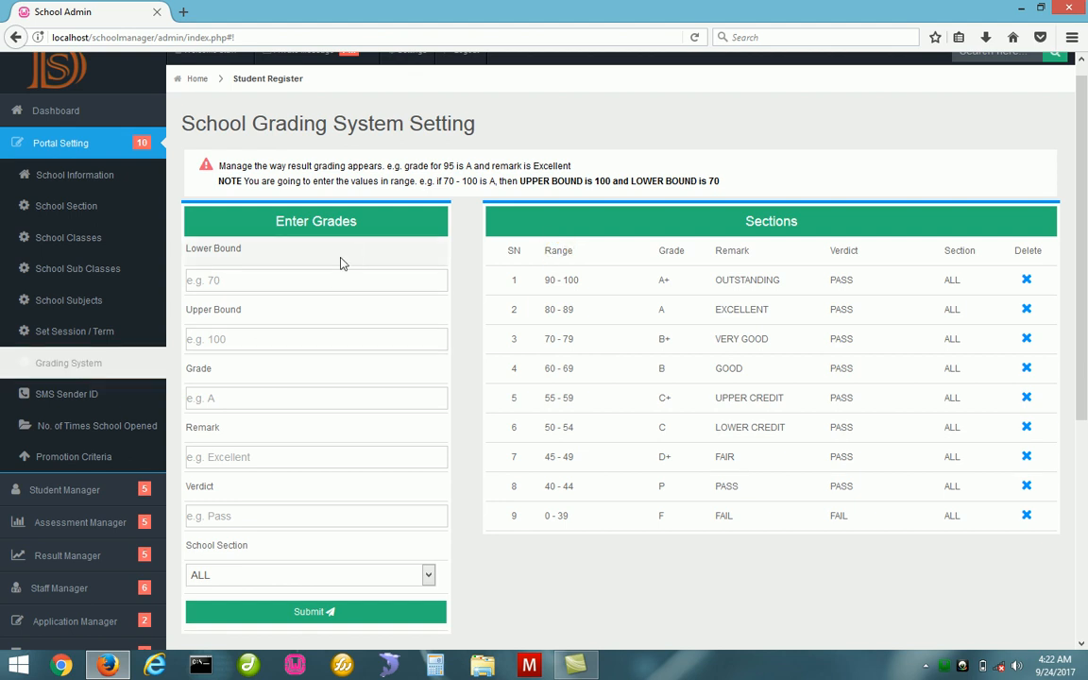
{"action": "left_click", "coordinate": [313, 282]}
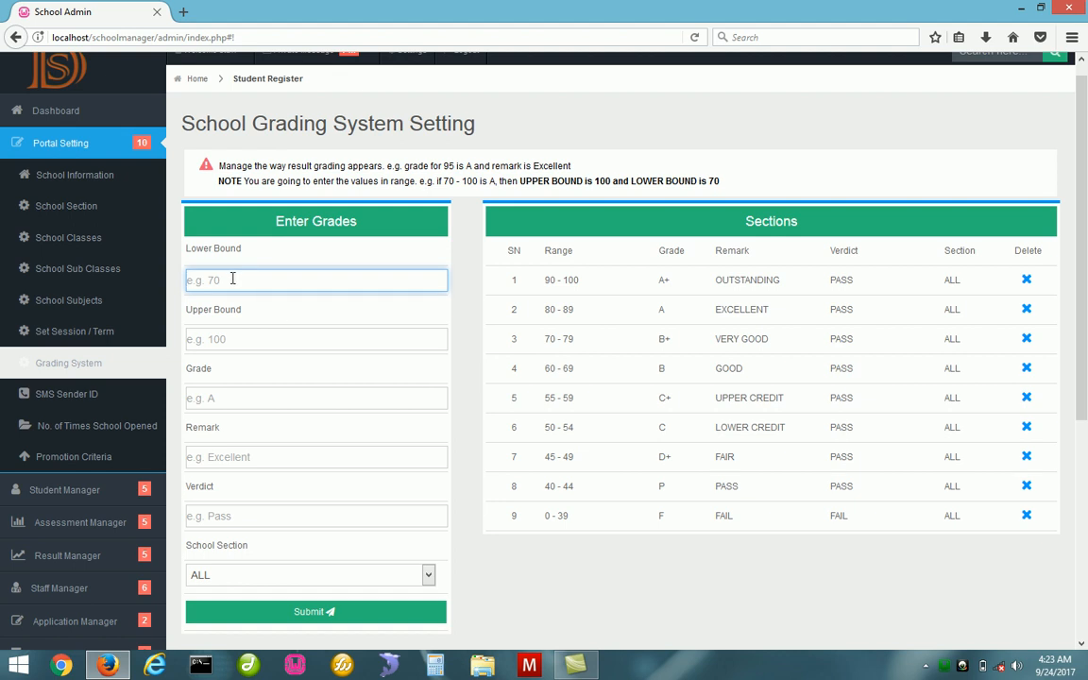
{"action": "type", "text": "0"}
{"action": "left_click", "coordinate": [245, 339]}
{"action": "type", "text": "3"}
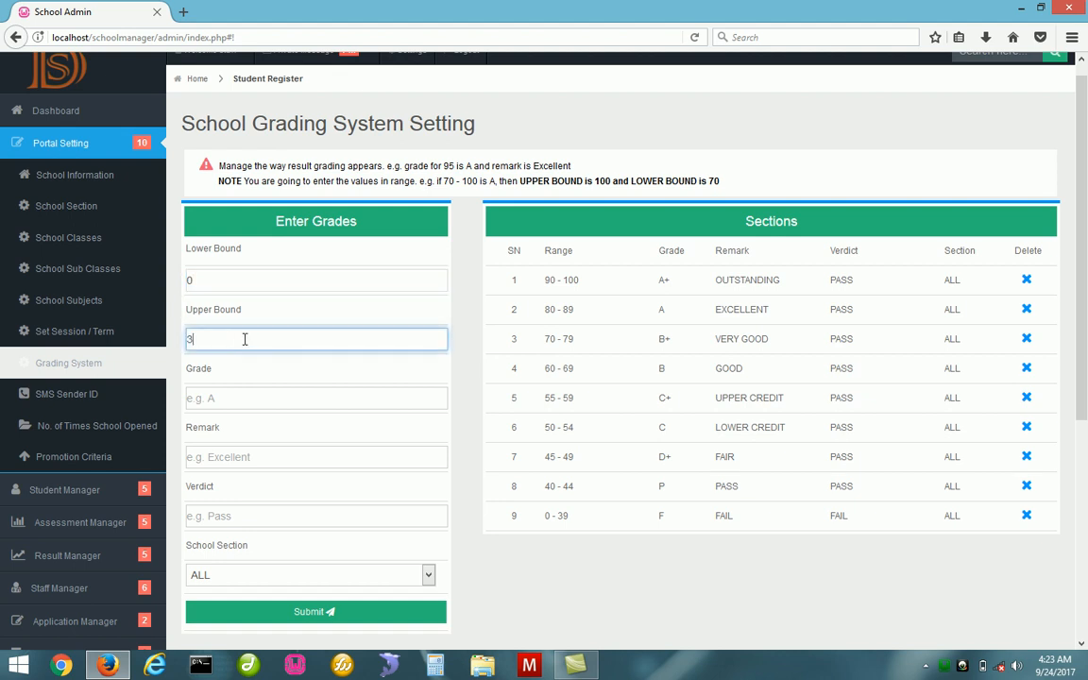
{"action": "type", "text": "8"}
{"action": "key", "text": "BackSpace"}
{"action": "type", "text": "9"}
{"action": "left_click", "coordinate": [256, 401]}
{"action": "type", "text": "F"}
Set the F grade's remark and verdict to FAIL and its school section to JS
{"action": "left_click", "coordinate": [263, 458]}
{"action": "type", "text": "FA"}
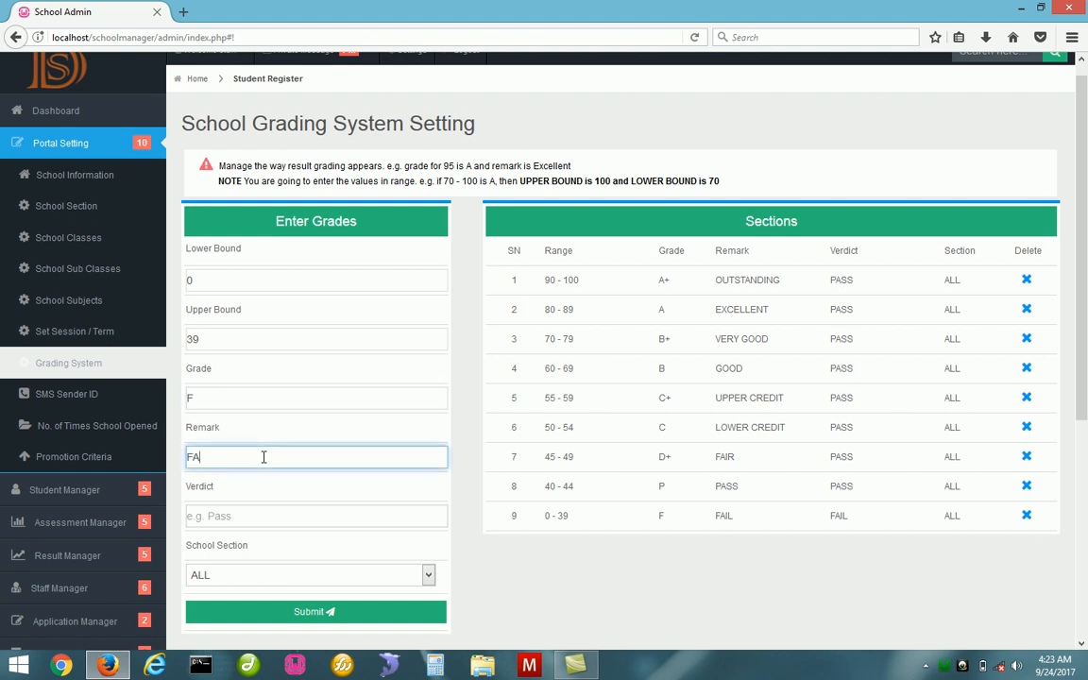
{"action": "type", "text": "ILE"}
{"action": "key", "text": "BackSpace"}
{"action": "left_click", "coordinate": [255, 517]}
{"action": "type", "text": "FAIL"}
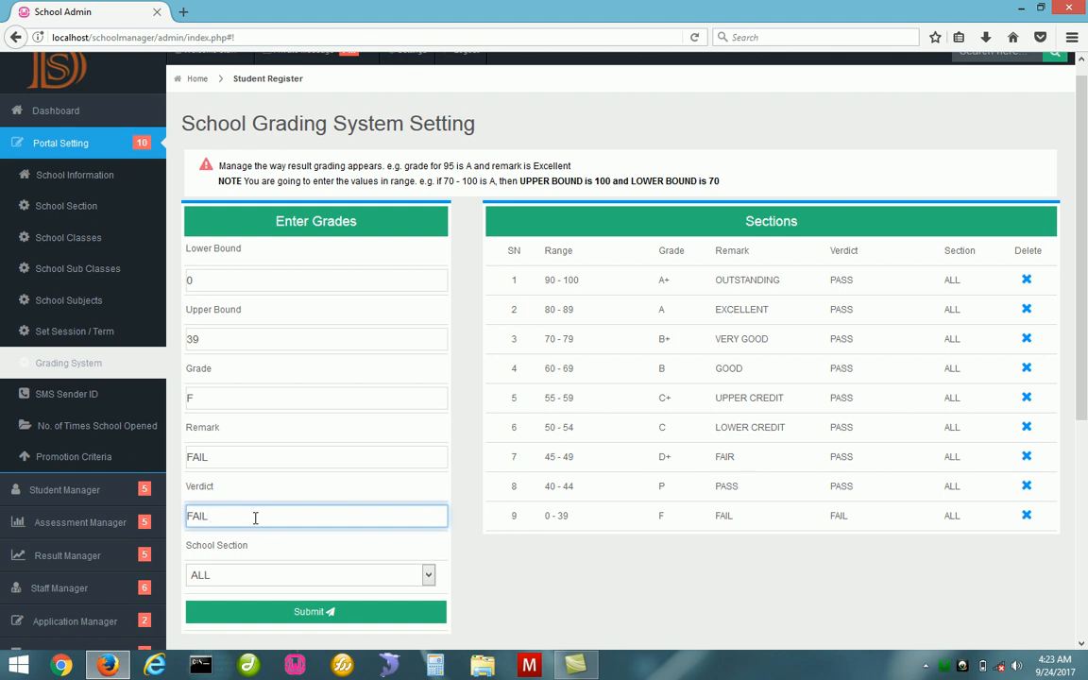
{"action": "left_click", "coordinate": [266, 575]}
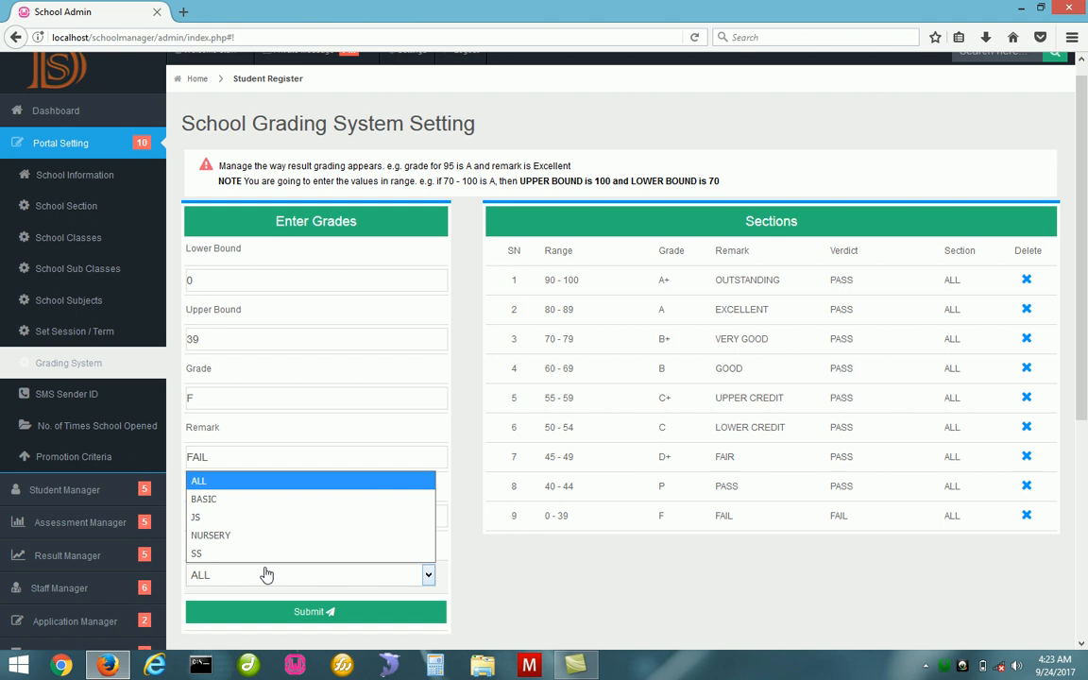
{"action": "left_click", "coordinate": [207, 517]}
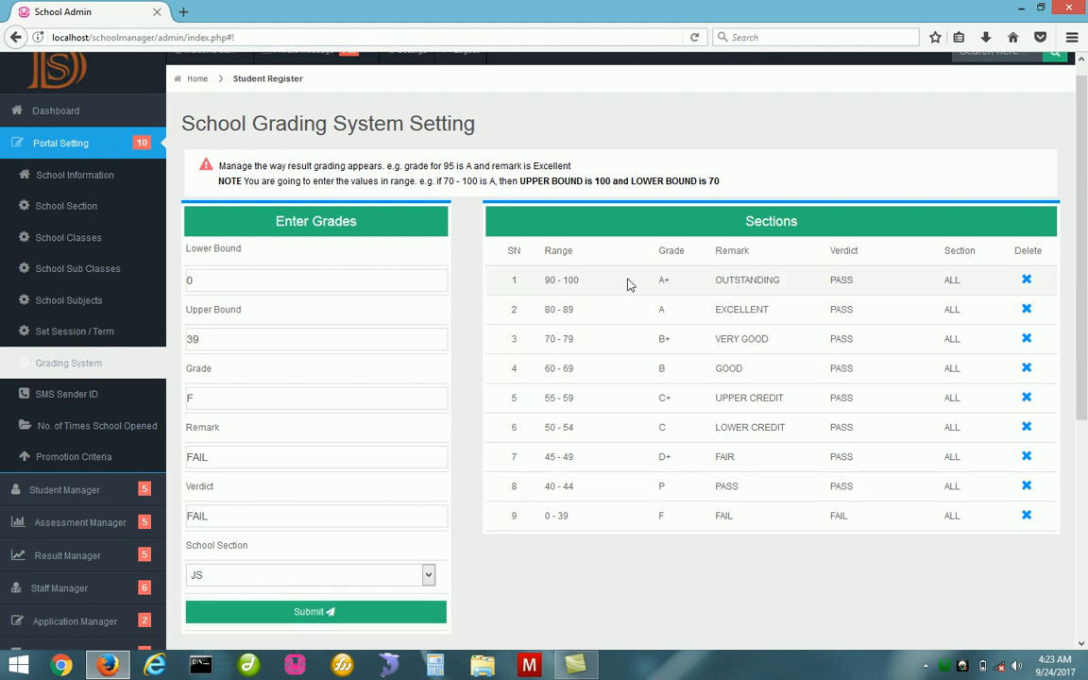
Change the grade entry to lower bound 40, upper bound 49 and grade E
{"action": "left_click", "coordinate": [202, 281]}
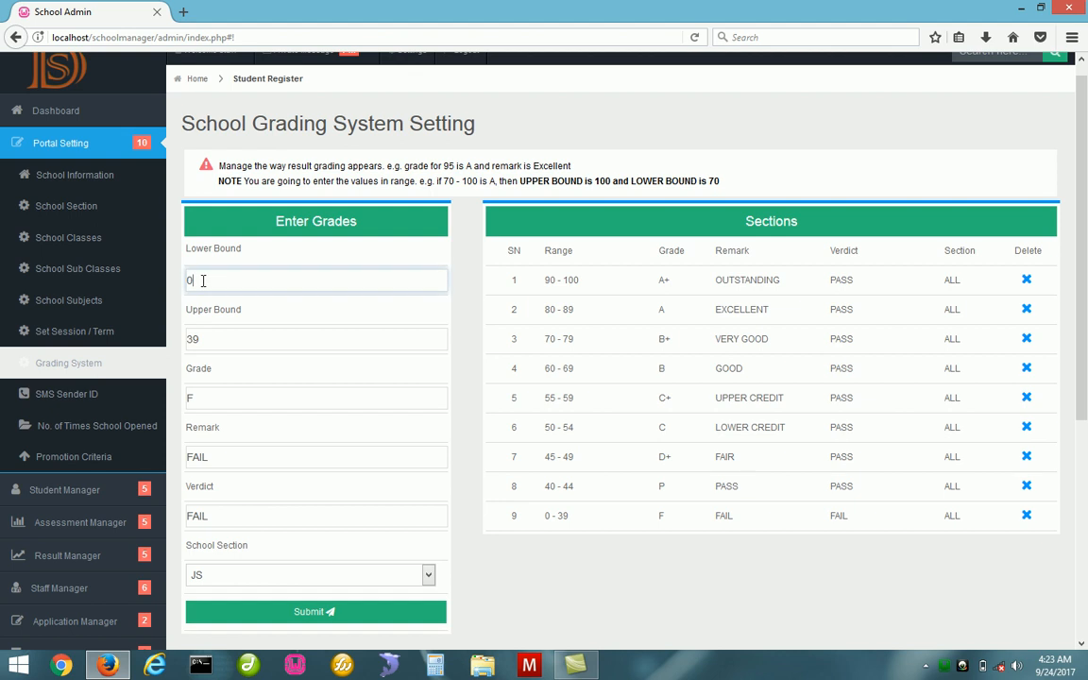
{"action": "key", "text": "BackSpace"}
{"action": "type", "text": "40"}
{"action": "left_click", "coordinate": [206, 340]}
{"action": "key", "text": "BackSpace"}
{"action": "key", "text": "BackSpace"}
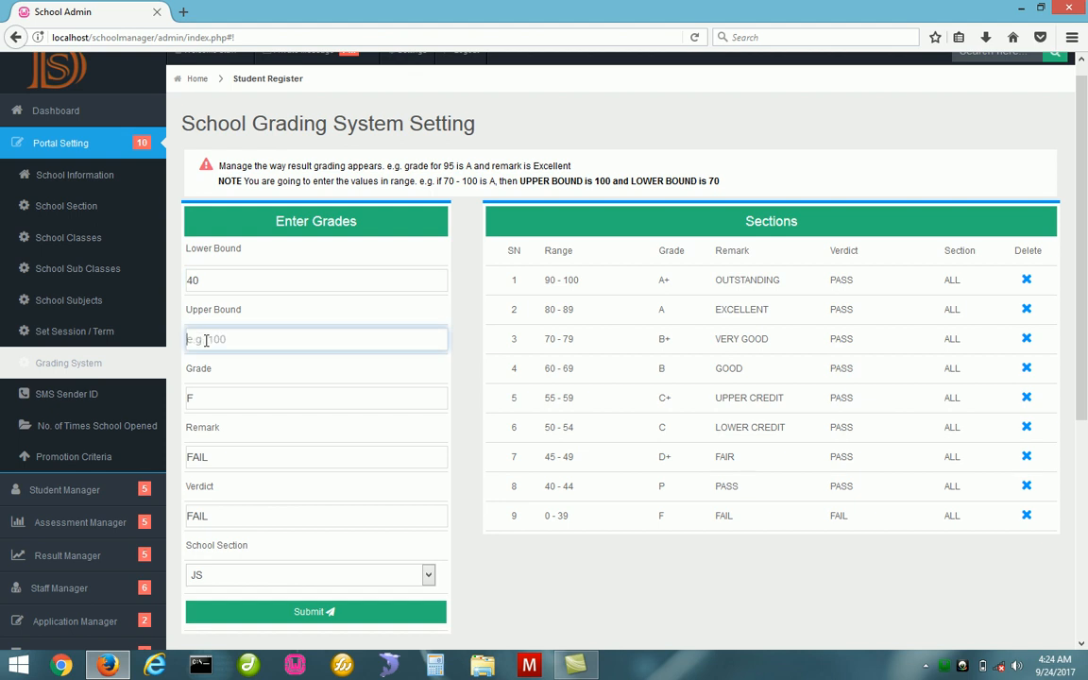
{"action": "type", "text": "49"}
{"action": "left_click", "coordinate": [213, 401]}
{"action": "key", "text": "BackSpace"}
{"action": "type", "text": "E"}
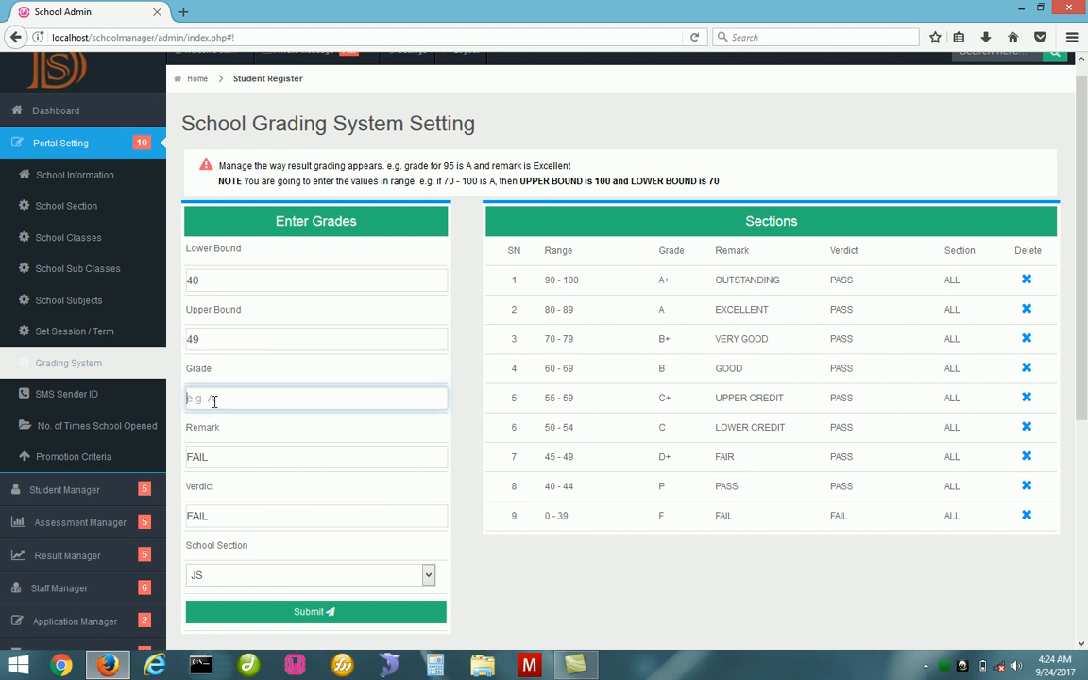
Set the E grade's remark to FAIR and its verdict to PASSED
{"action": "left_click", "coordinate": [226, 459]}
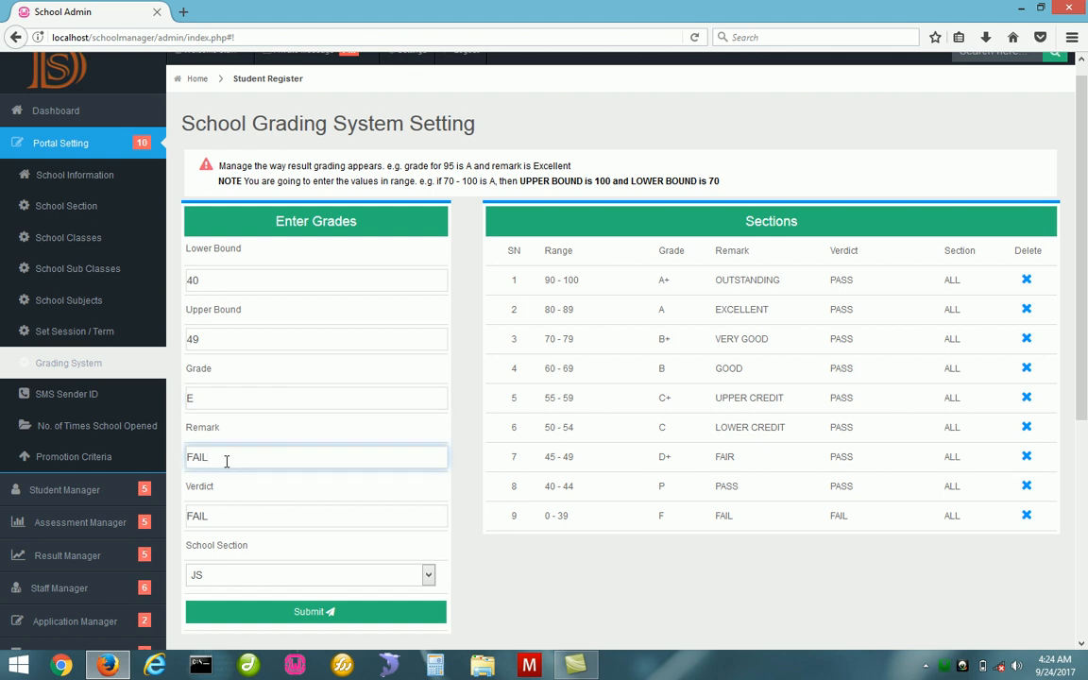
{"action": "key", "text": "BackSpace"}
{"action": "key", "text": "BackSpace"}
{"action": "key", "text": "BackSpace"}
{"action": "key", "text": "BackSpace"}
{"action": "type", "text": "FAIR"}
{"action": "left_click", "coordinate": [235, 524]}
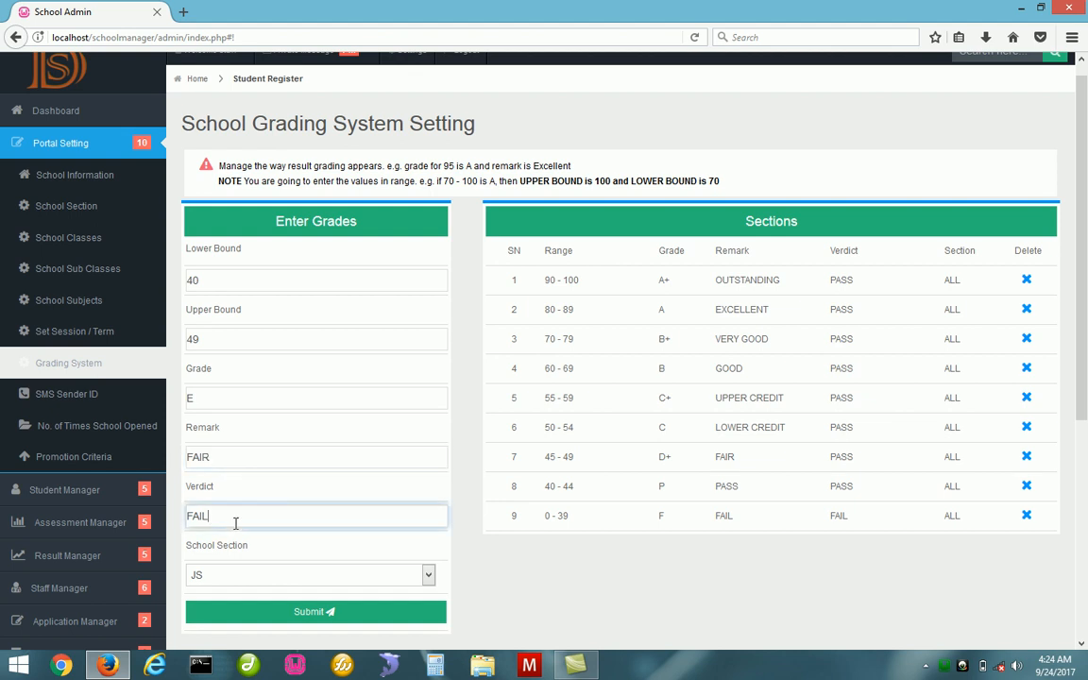
{"action": "key", "text": "BackSpace"}
{"action": "key", "text": "BackSpace"}
{"action": "key", "text": "BackSpace"}
{"action": "key", "text": "BackSpace"}
{"action": "type", "text": "PASSED"}
Change the grade entry to lower bound 70, upper bound 100 and grade A
{"action": "left_click", "coordinate": [198, 279]}
{"action": "key", "text": "BackSpace"}
{"action": "key", "text": "BackSpace"}
{"action": "type", "text": "7"}
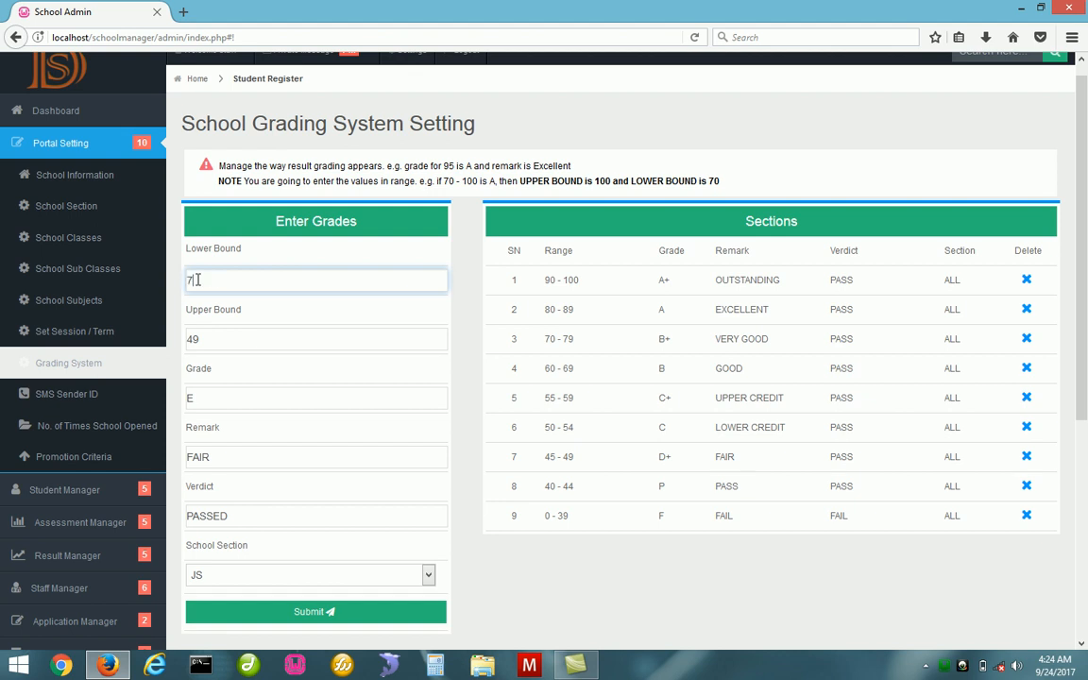
{"action": "type", "text": "0"}
{"action": "left_click", "coordinate": [221, 338]}
{"action": "key", "text": "BackSpace"}
{"action": "key", "text": "BackSpace"}
{"action": "type", "text": "100"}
{"action": "left_click", "coordinate": [236, 400]}
{"action": "key", "text": "BackSpace"}
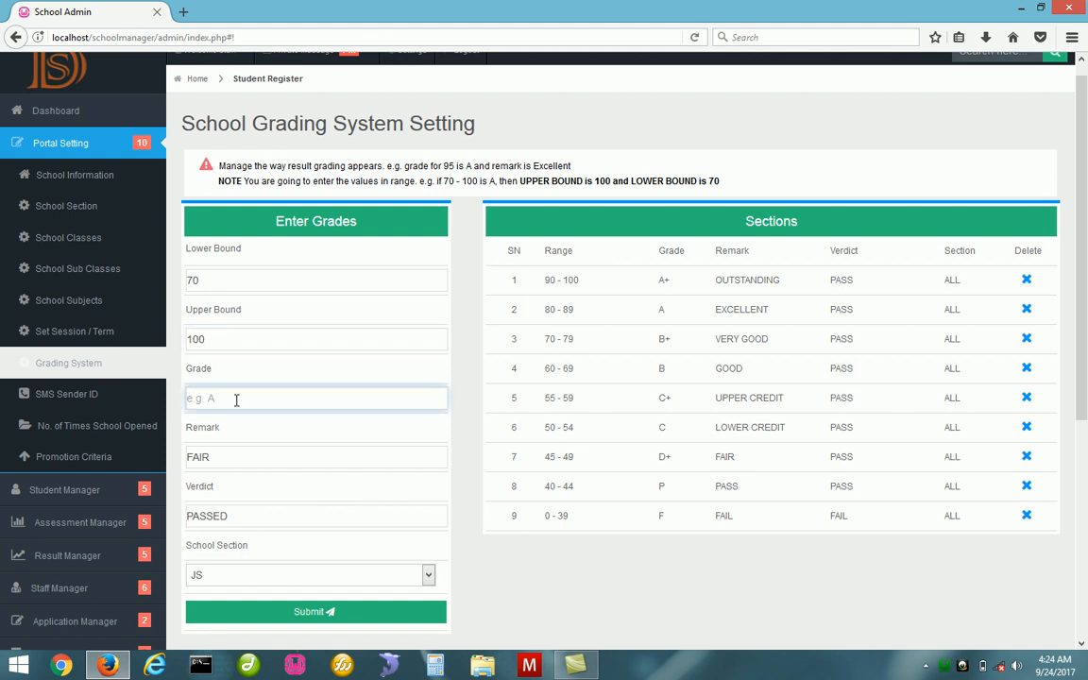
{"action": "type", "text": "A"}
Set the A grade's remark to EXCELLENT and view the available school sections
{"action": "left_click", "coordinate": [238, 456]}
{"action": "key", "text": "BackSpace"}
{"action": "key", "text": "BackSpace"}
{"action": "key", "text": "BackSpace"}
{"action": "key", "text": "BackSpace"}
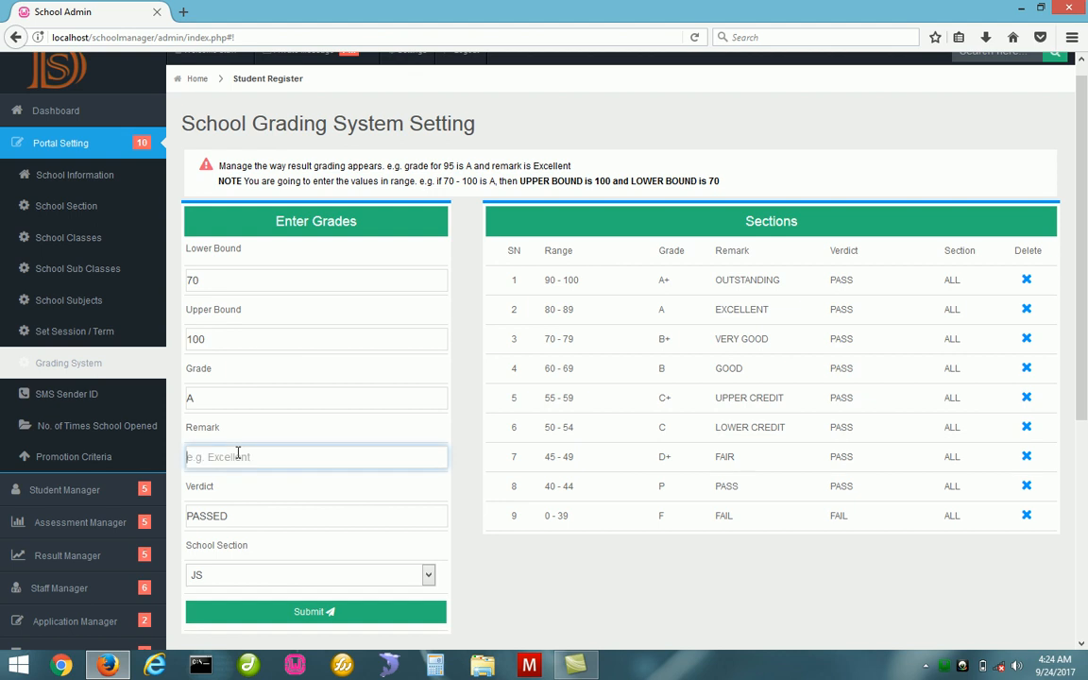
{"action": "type", "text": "EXCELLENT"}
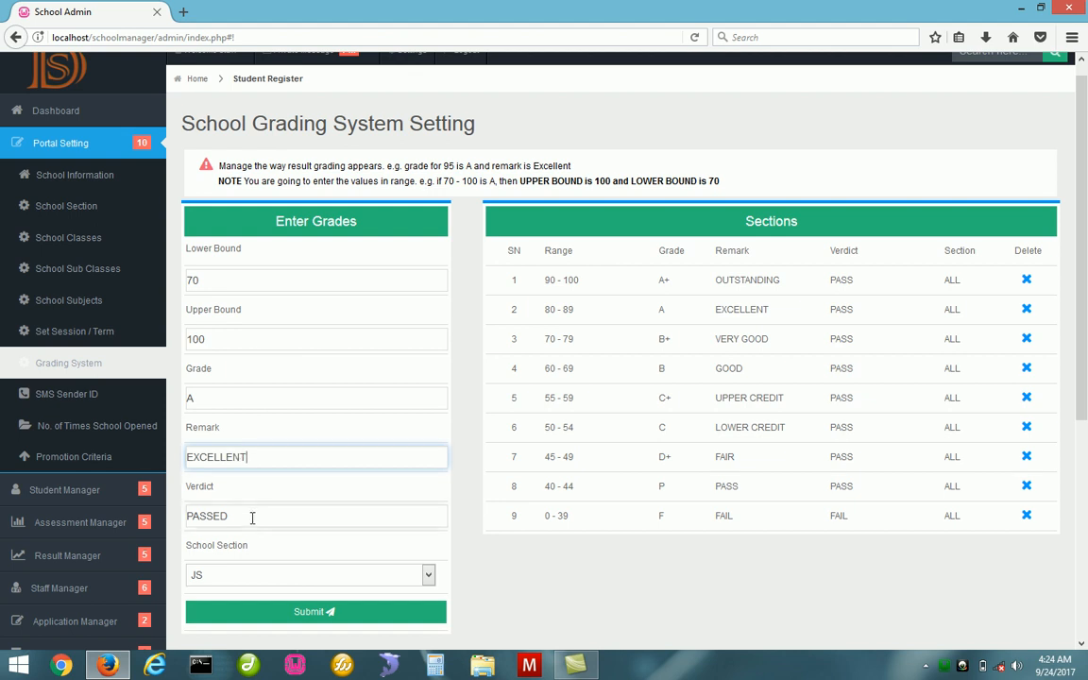
{"action": "left_click", "coordinate": [249, 516]}
{"action": "left_click", "coordinate": [320, 580]}
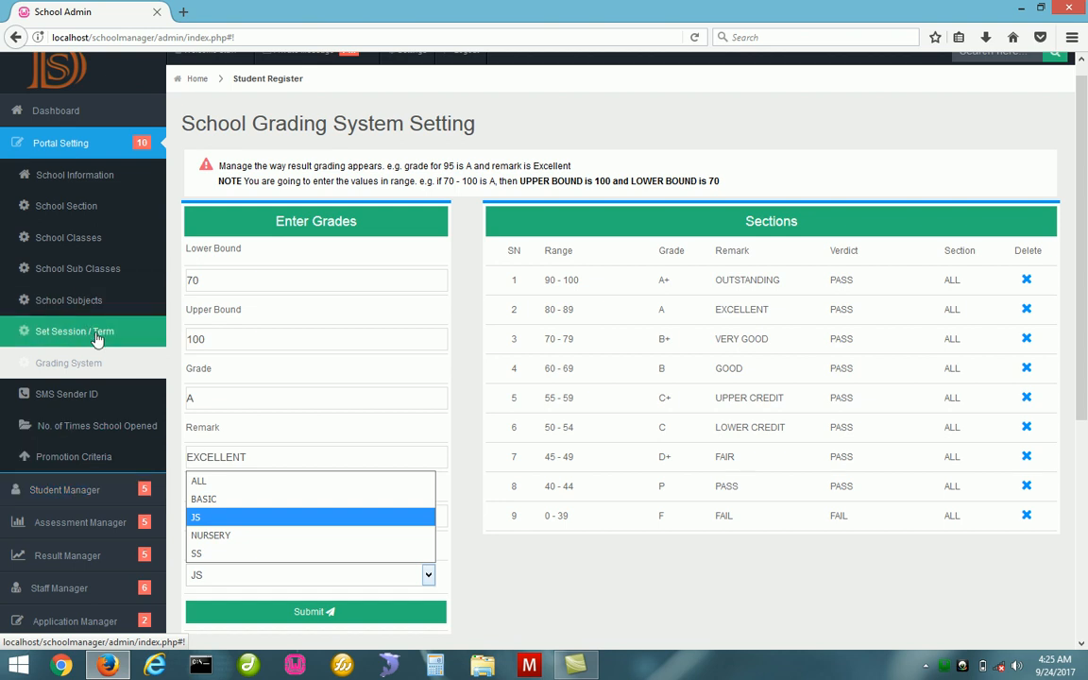
Open the SMS sender ID settings and clear the existing sender ID
{"action": "left_click", "coordinate": [71, 395]}
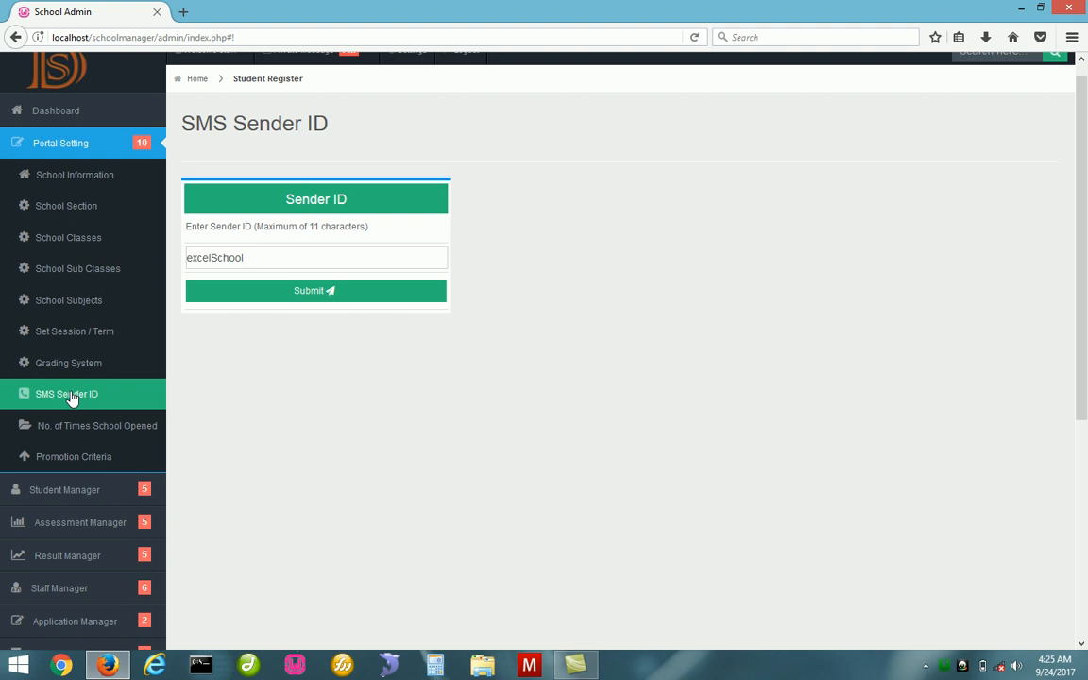
{"action": "left_click", "coordinate": [259, 259]}
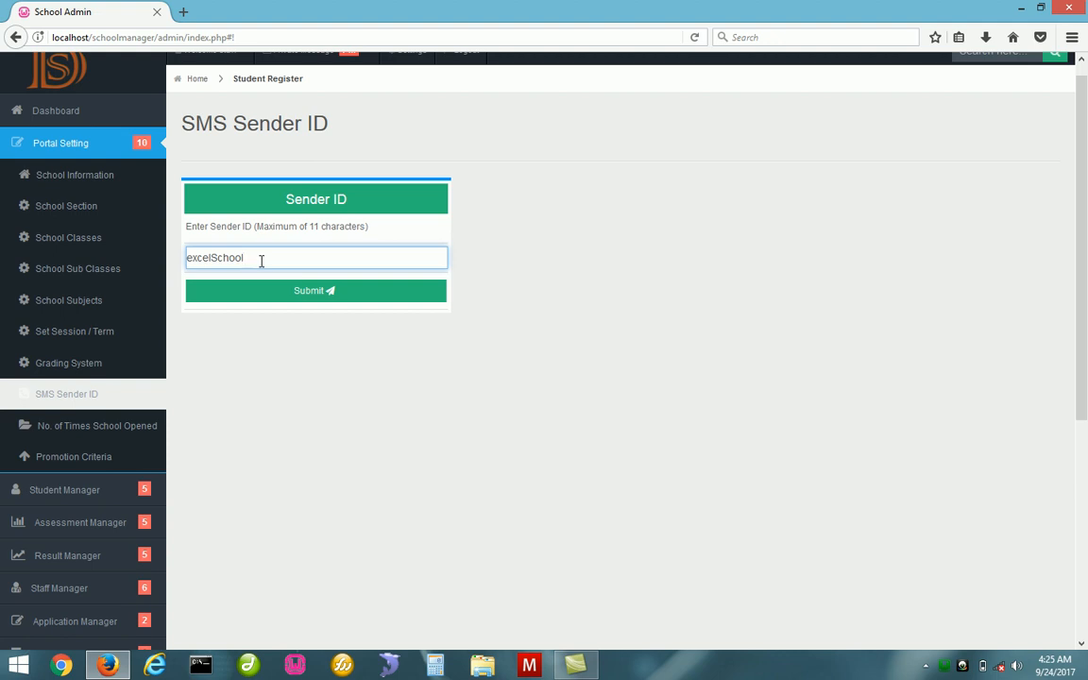
{"action": "key", "text": "BackSpace"}
{"action": "key", "text": "BackSpace"}
{"action": "key", "text": "BackSpace"}
{"action": "key", "text": "BackSpace"}
{"action": "key", "text": "BackSpace"}
{"action": "key", "text": "BackSpace"}
{"action": "key", "text": "BackSpace"}
{"action": "key", "text": "BackSpace"}
{"action": "key", "text": "BackSpace"}
{"action": "key", "text": "BackSpace"}
{"action": "key", "text": "BackSpace"}
{"action": "type", "text": "INM"}
{"action": "key", "text": "BackSpace"}
{"action": "key", "text": "BackSpace"}
{"action": "key", "text": "BackSpace"}
{"action": "type", "text": "IMANCOLLEGE"}
{"action": "key", "text": "BackSpace"}
{"action": "key", "text": "BackSpace"}
{"action": "key", "text": "BackSpace"}
{"action": "key", "text": "BackSpace"}
{"action": "key", "text": "BackSpace"}
{"action": "key", "text": "BackSpace"}
{"action": "key", "text": "BackSpace"}
{"action": "type", "text": "COLL"}
{"action": "key", "text": "BackSpace"}
{"action": "key", "text": "BackSpace"}
{"action": "key", "text": "BackSpace"}
{"action": "key", "text": "BackSpace"}
{"action": "key", "text": "BackSpace"}
{"action": "key", "text": "BackSpace"}
{"action": "key", "text": "BackSpace"}
{"action": "key", "text": "BackSpace"}
Enter SANYSCHOOLS as the SMS sender ID
{"action": "type", "text": "D"}
{"action": "key", "text": "BackSpace"}
{"action": "type", "text": "S"}
{"action": "type", "text": "NYSCHOOLS"}
Look at the SMS options available for the secondary section under Communication
{"action": "left_click_drag", "start_coordinate": [1079, 222], "coordinate": [1079, 417]}
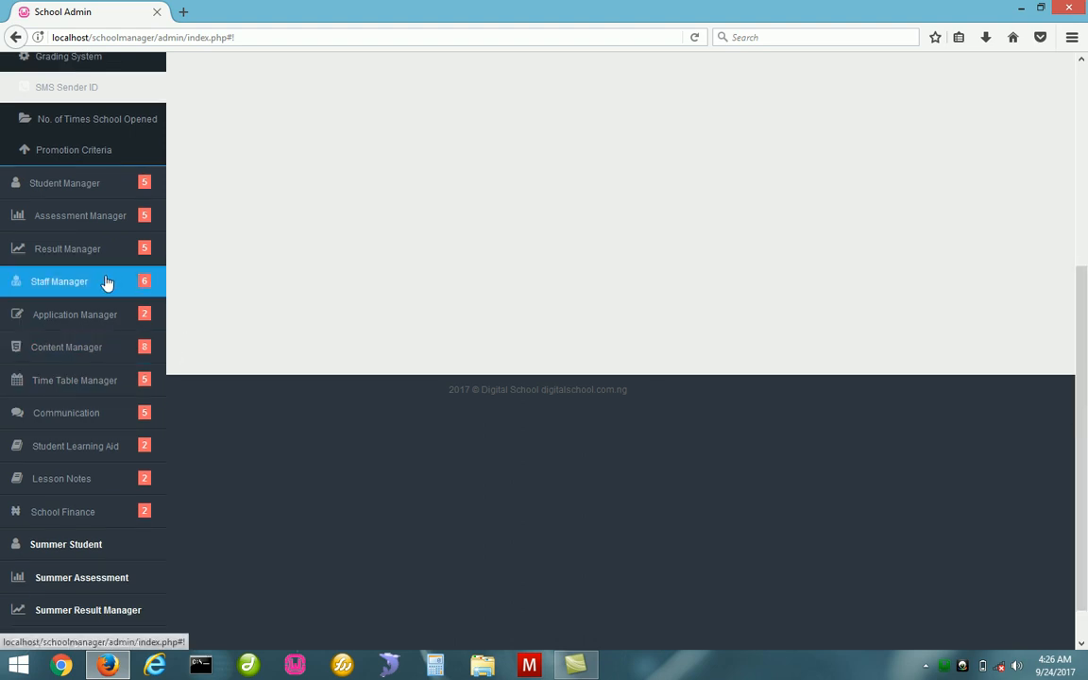
{"action": "left_click", "coordinate": [87, 415]}
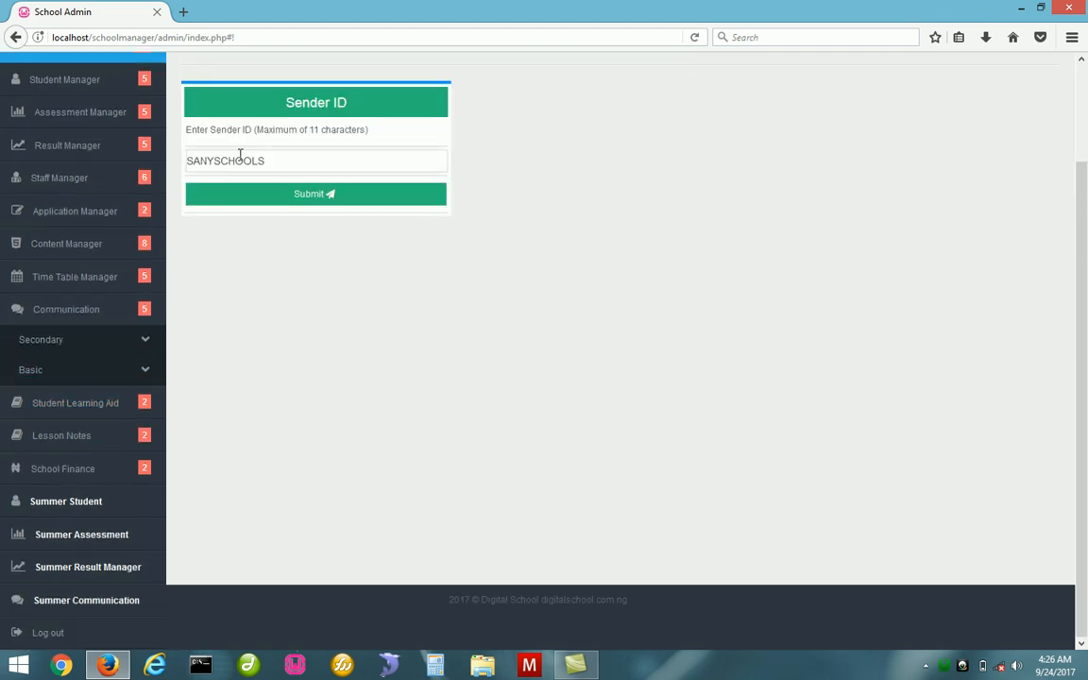
{"action": "left_click", "coordinate": [82, 347]}
{"action": "left_click", "coordinate": [68, 371]}
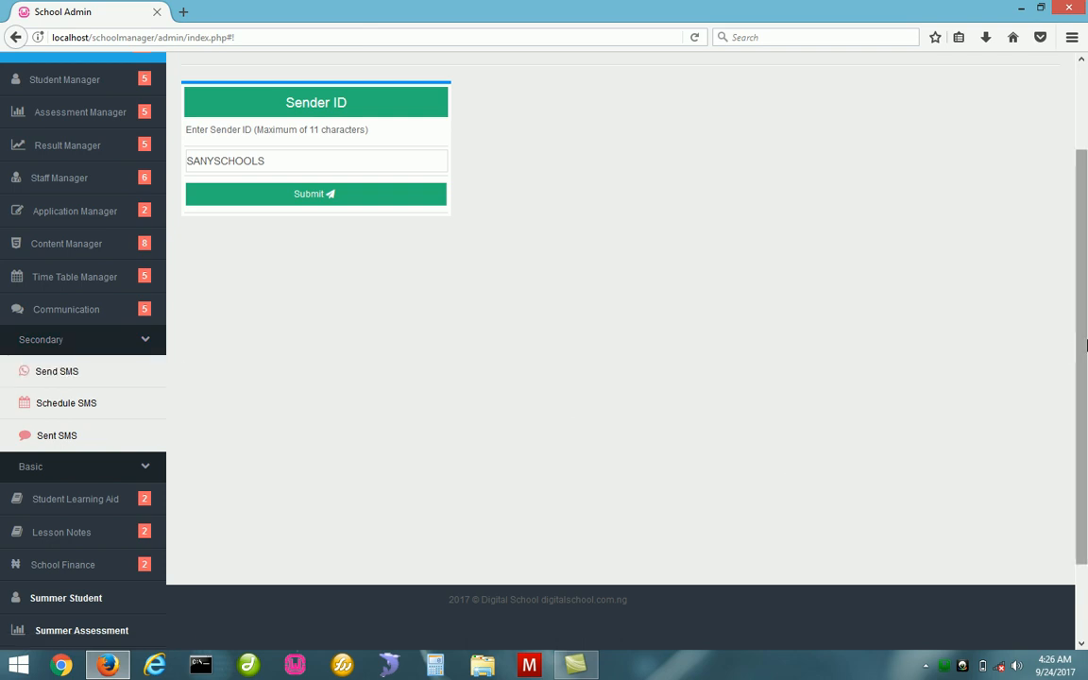
{"action": "left_click_drag", "start_coordinate": [1085, 346], "coordinate": [1086, 216]}
{"action": "scroll", "coordinate": [9, 260], "scroll_direction": "down", "scroll_amount": 2}
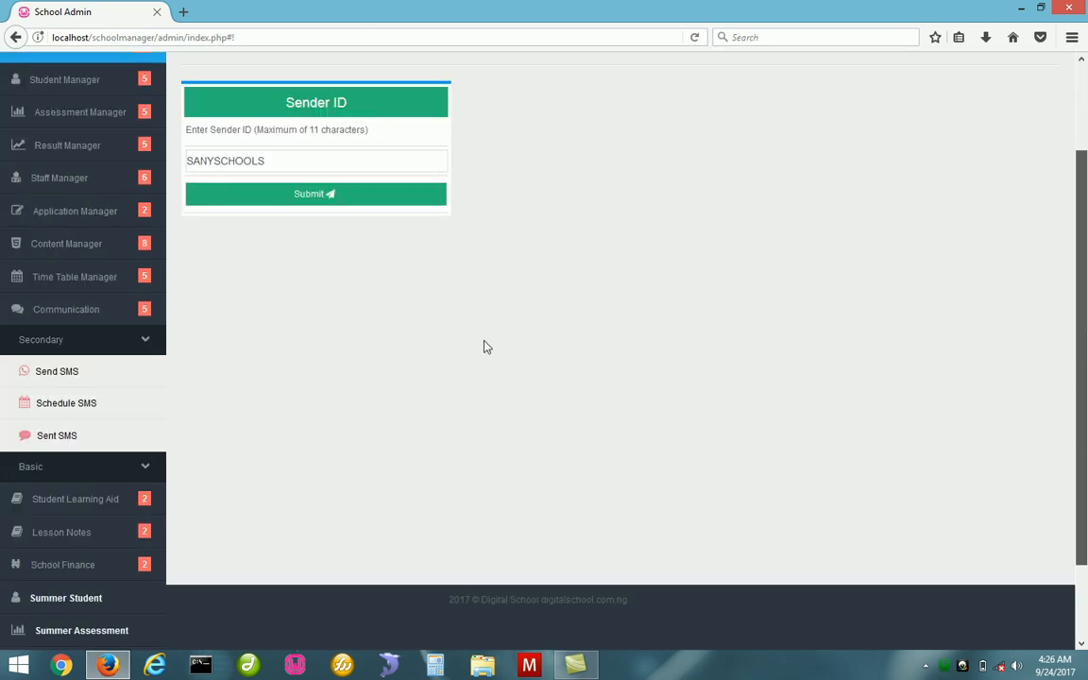
{"action": "left_click_drag", "start_coordinate": [1086, 244], "coordinate": [1085, 132]}
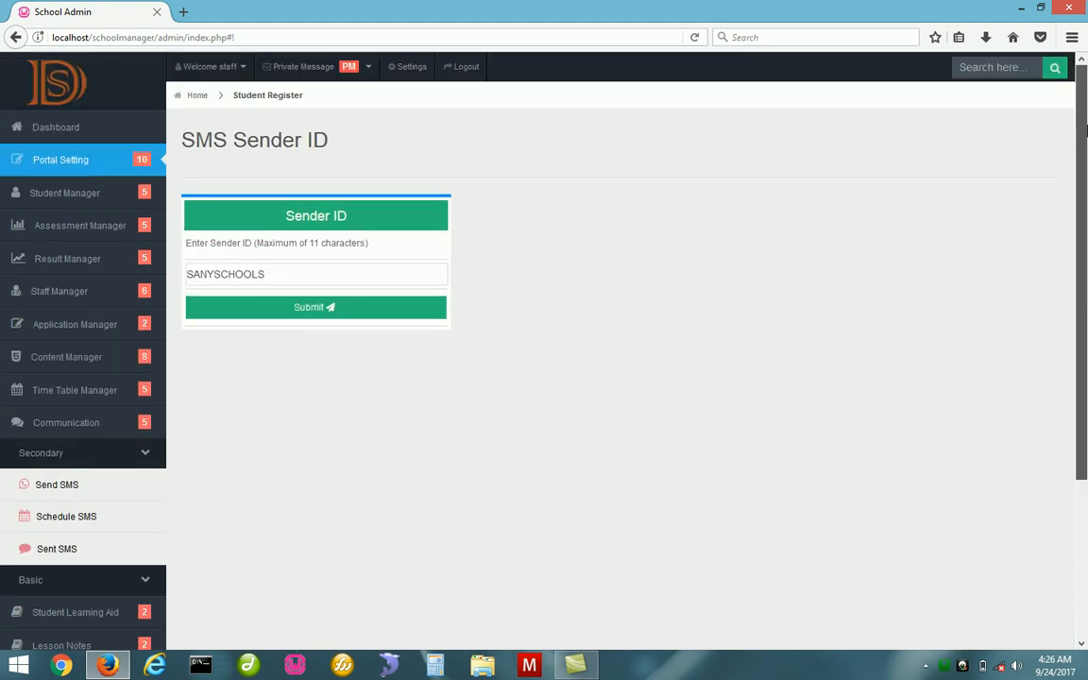
Open the settings for the number of times school opened and enter 211 for FIRST TERM of academic year 2017/2018
{"action": "left_click", "coordinate": [74, 160]}
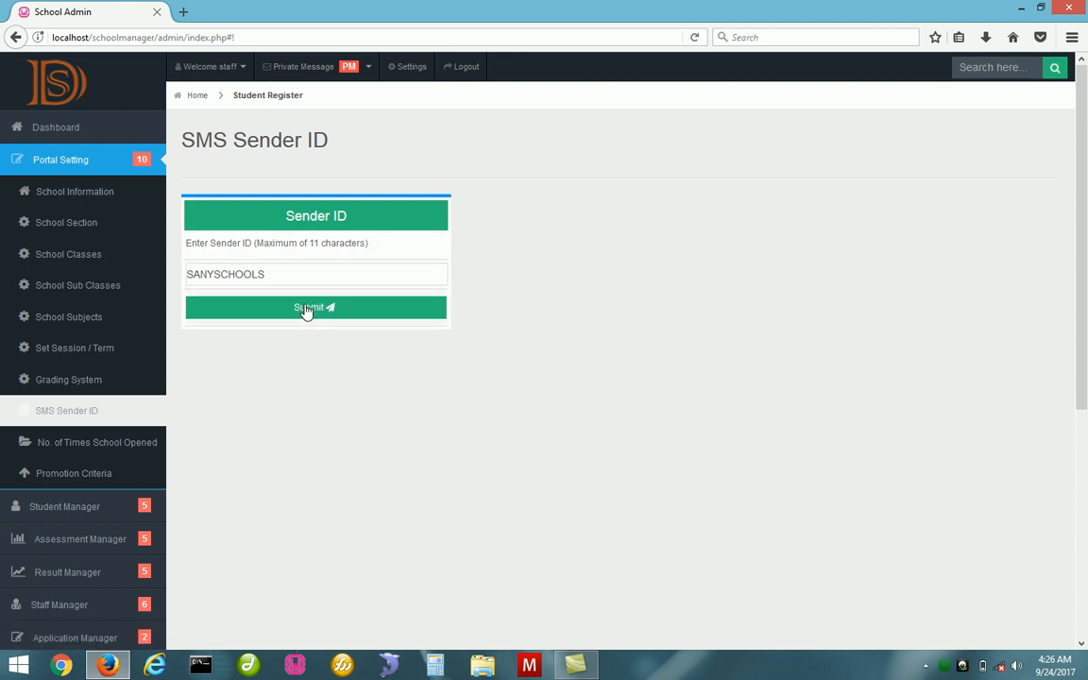
{"action": "left_click", "coordinate": [101, 452]}
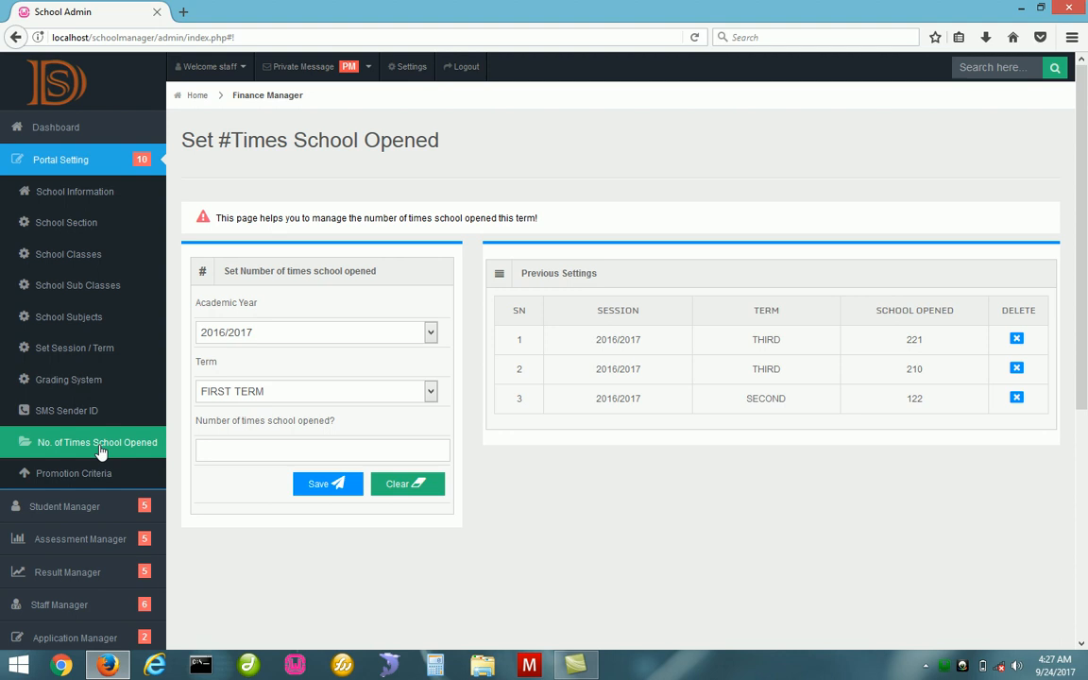
{"action": "left_click", "coordinate": [265, 448]}
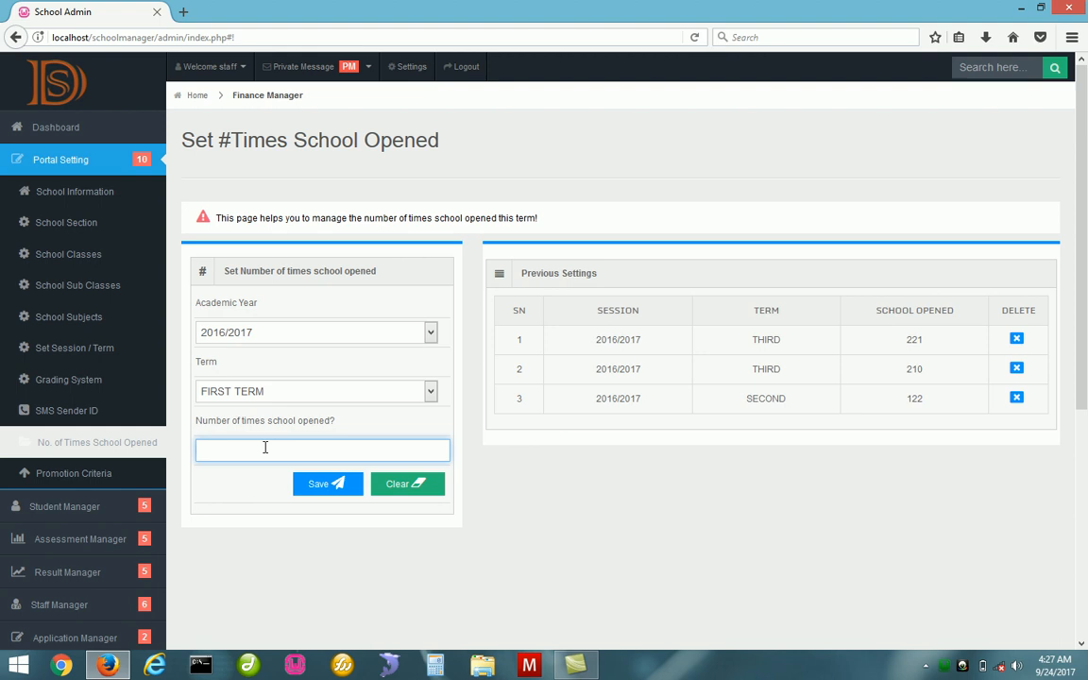
{"action": "type", "text": "211"}
{"action": "left_click", "coordinate": [386, 332]}
{"action": "left_click", "coordinate": [265, 372]}
{"action": "left_click", "coordinate": [302, 393]}
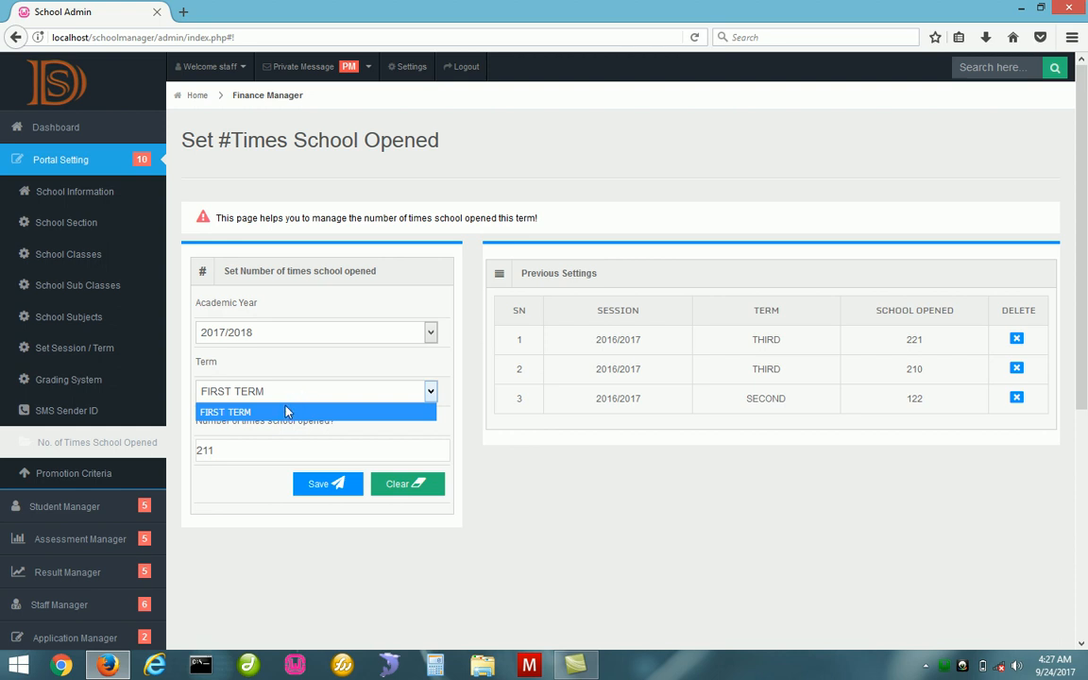
{"action": "left_click", "coordinate": [288, 411]}
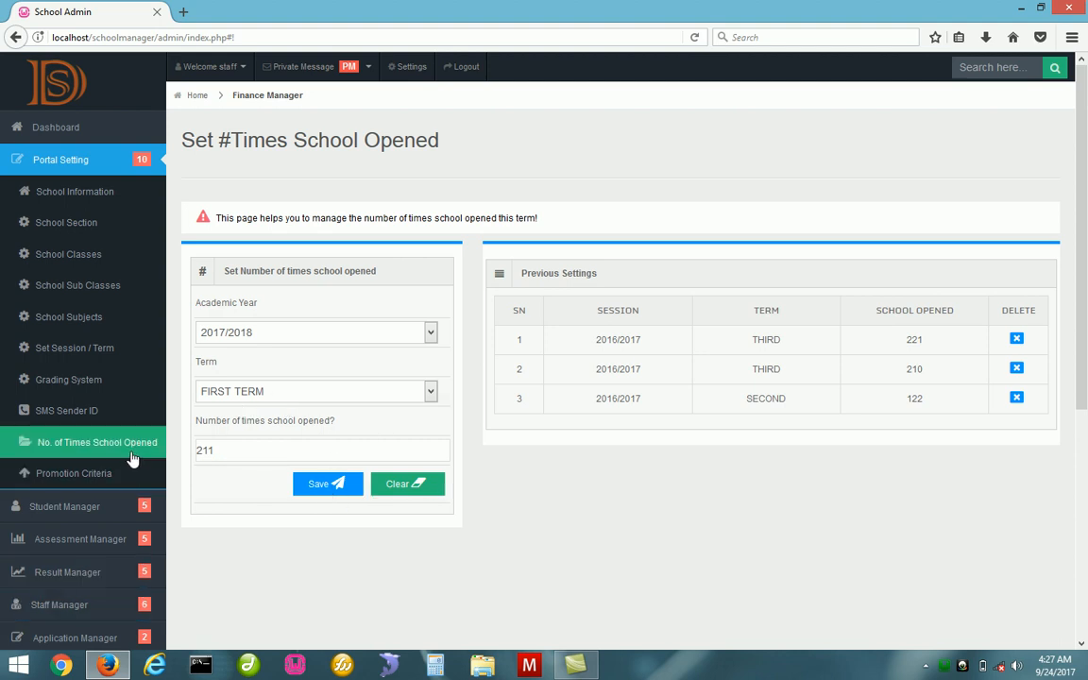
Open the promotion criteria settings and review the junior and senior promotion criteria
{"action": "left_click", "coordinate": [108, 472]}
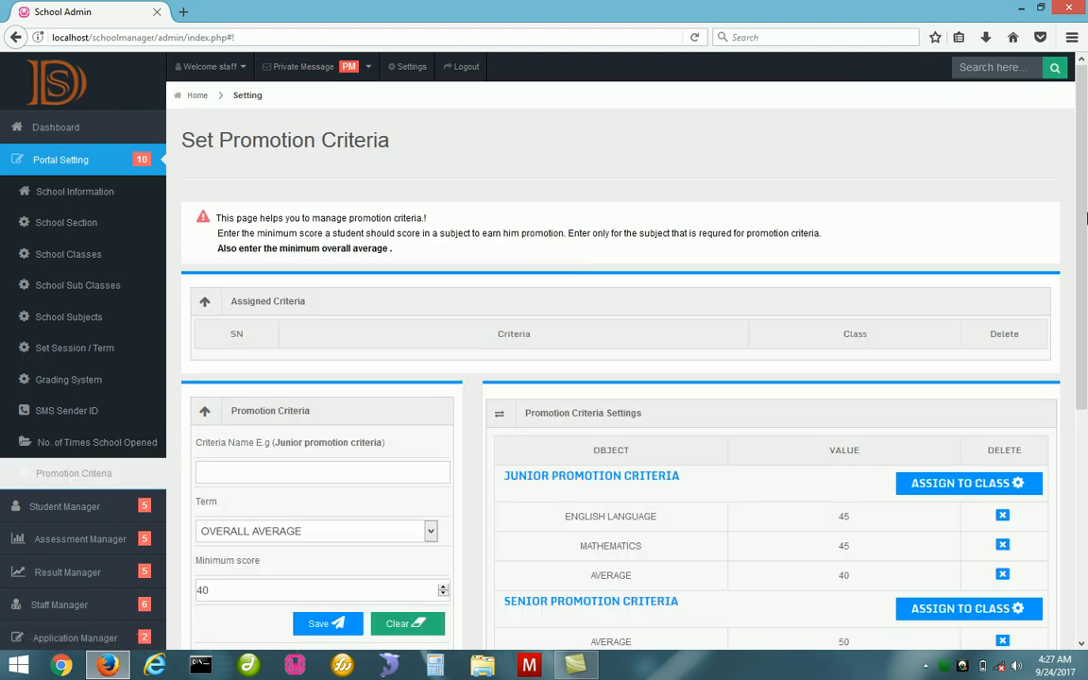
{"action": "scroll", "coordinate": [1086, 224], "scroll_direction": "down", "scroll_amount": 2}
{"action": "scroll", "coordinate": [1087, 224], "scroll_direction": "down", "scroll_amount": 2}
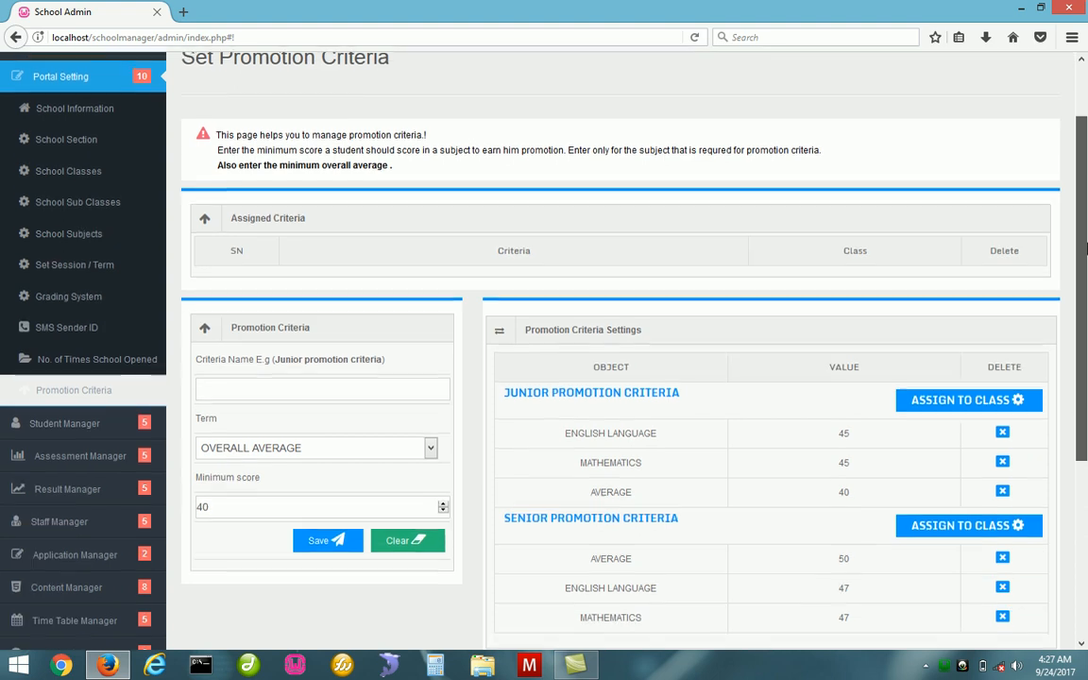
{"action": "scroll", "coordinate": [290, 221], "scroll_direction": "up", "scroll_amount": 4}
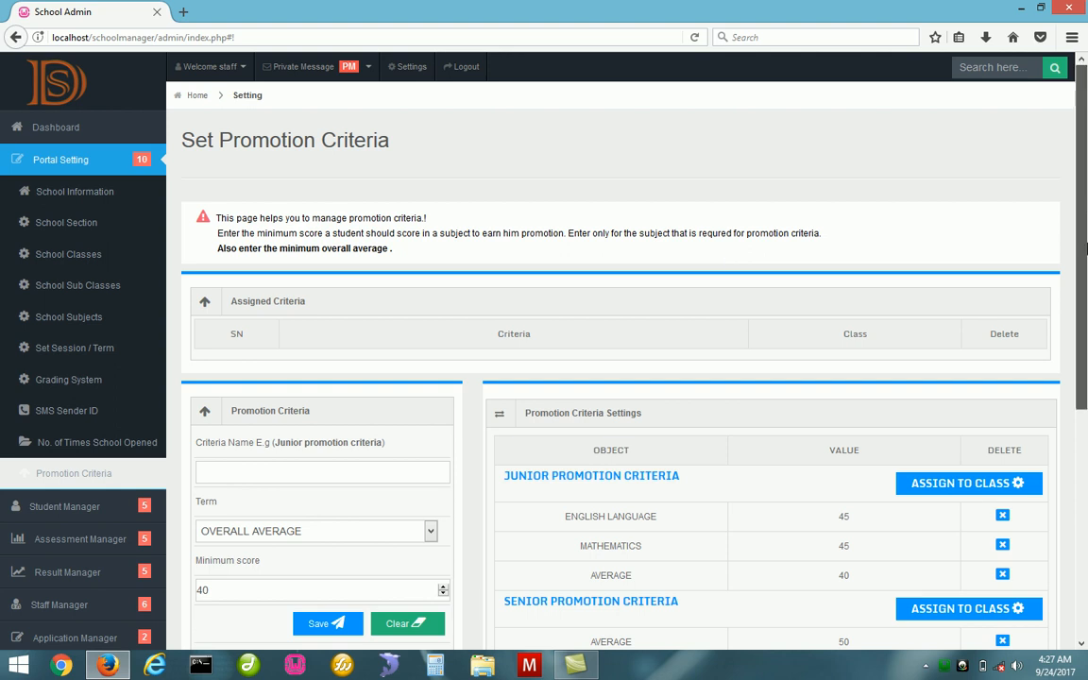
{"action": "scroll", "coordinate": [1086, 281], "scroll_direction": "down", "scroll_amount": 2}
{"action": "left_click_drag", "start_coordinate": [1086, 281], "coordinate": [1085, 364]}
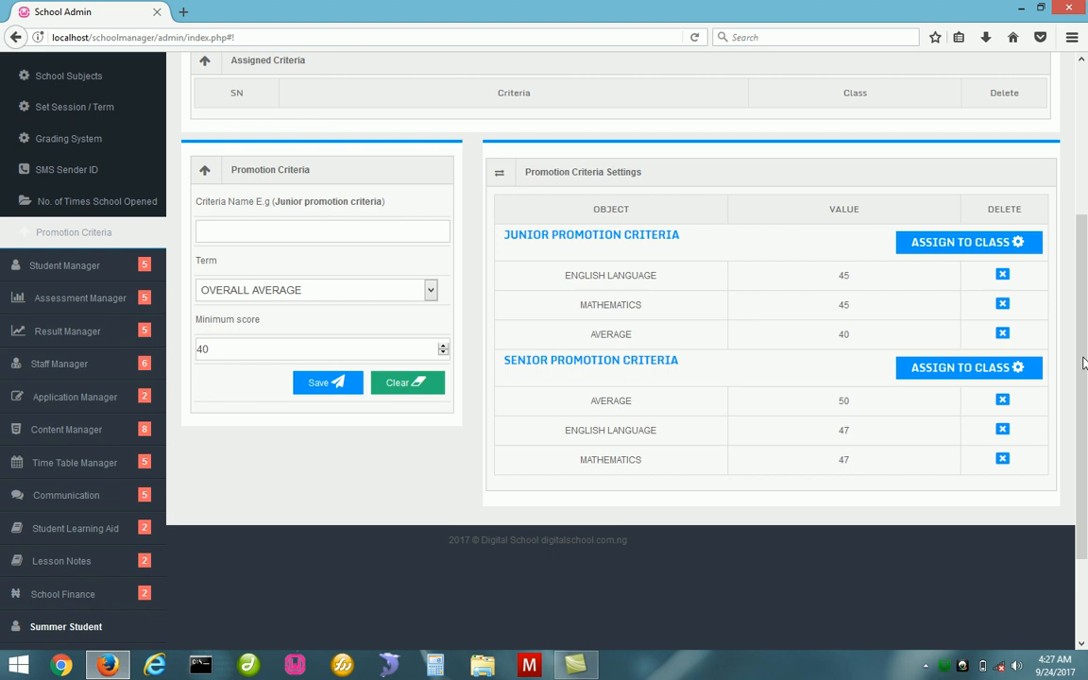
{"action": "left_click", "coordinate": [578, 668]}
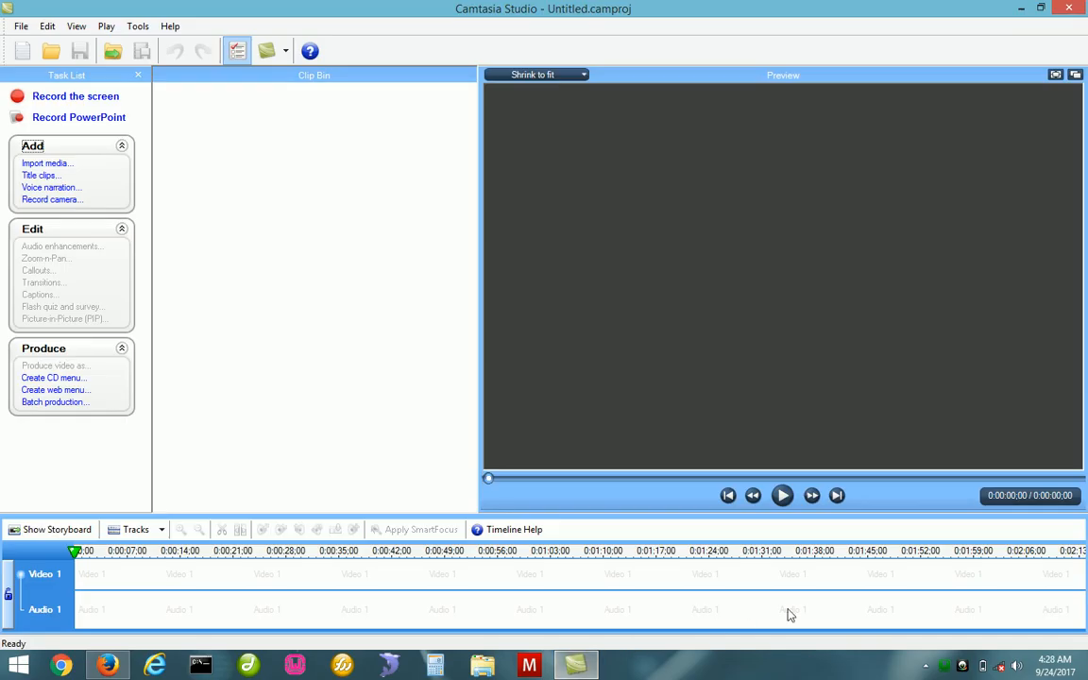